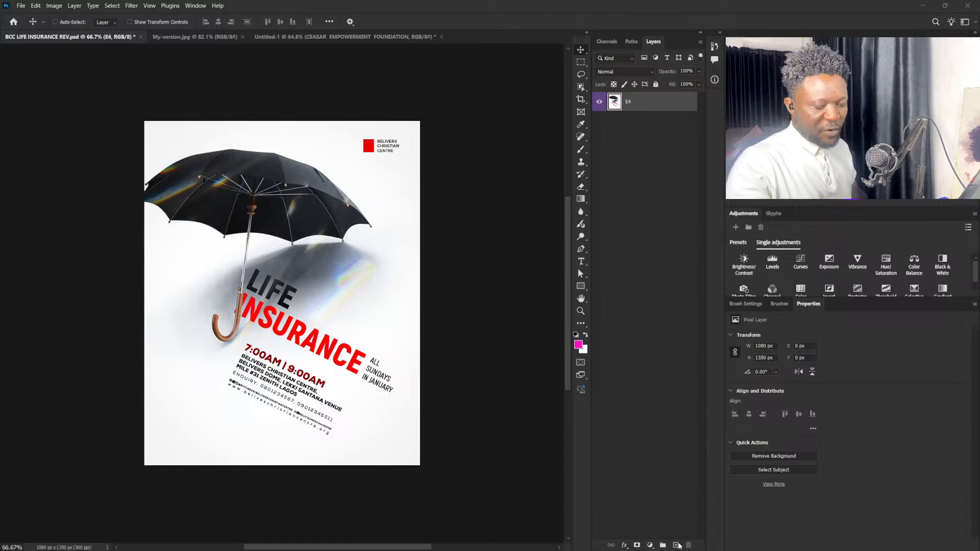
Add a new layer and, with a small magenta brush, draw an arrow from the umbrella's edge toward the logo ending in a check mark.
click(676, 545)
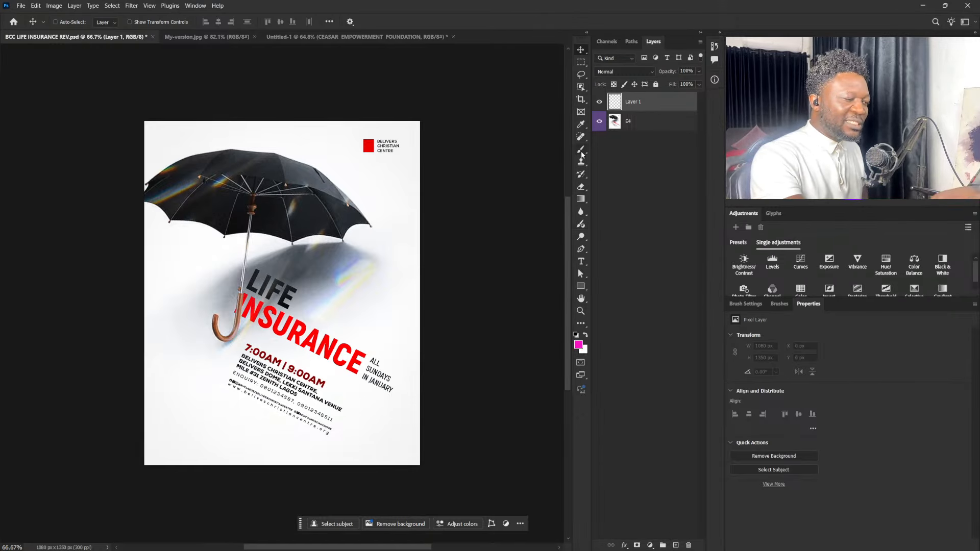
key(b)
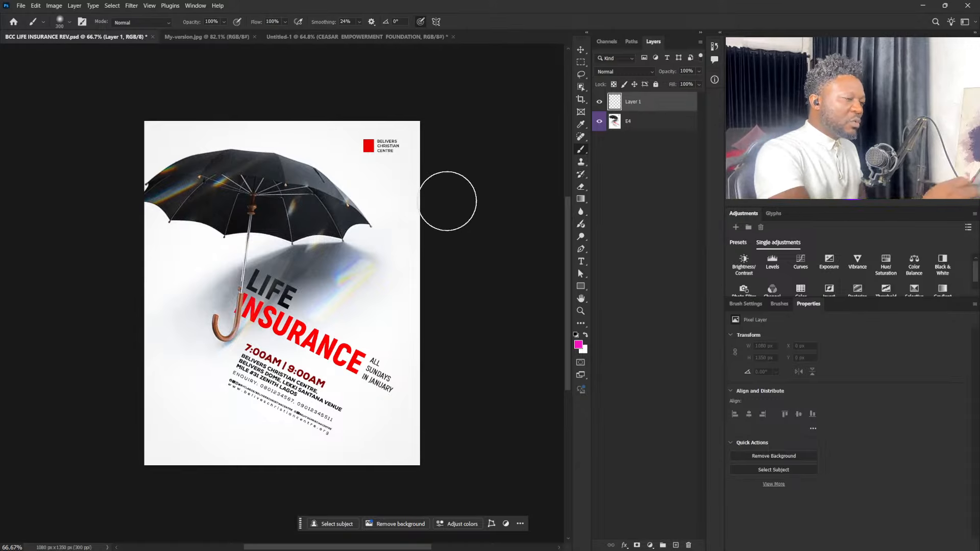
key(bracketleft)
key(bracketleft)
key(bracketleft)
key(bracketleft)
key(bracketleft)
key(bracketleft)
key(bracketleft)
key(bracketleft)
key(bracketleft)
key(bracketleft)
key(bracketleft)
key(bracketleft)
key(bracketleft)
key(bracketleft)
key(bracketleft)
key(bracketleft)
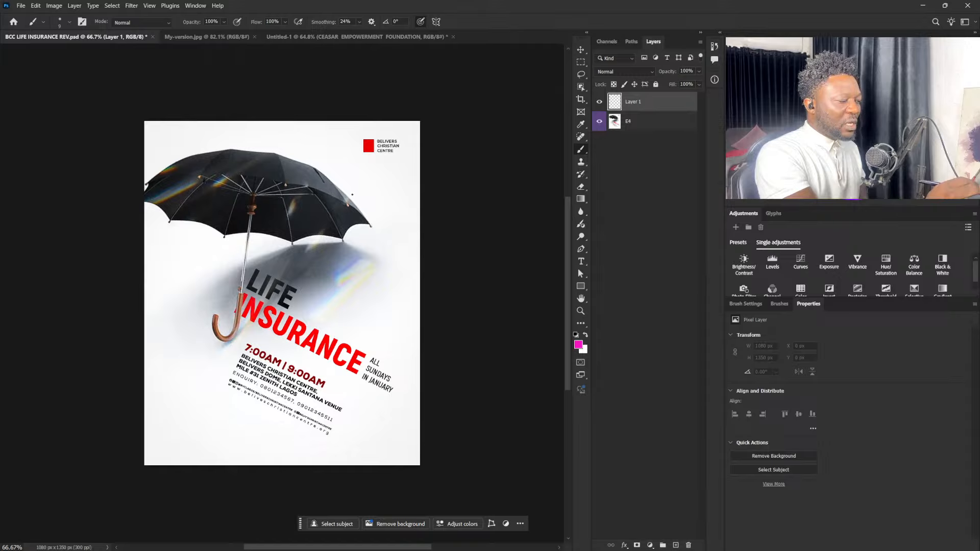
drag(352, 194, 378, 187)
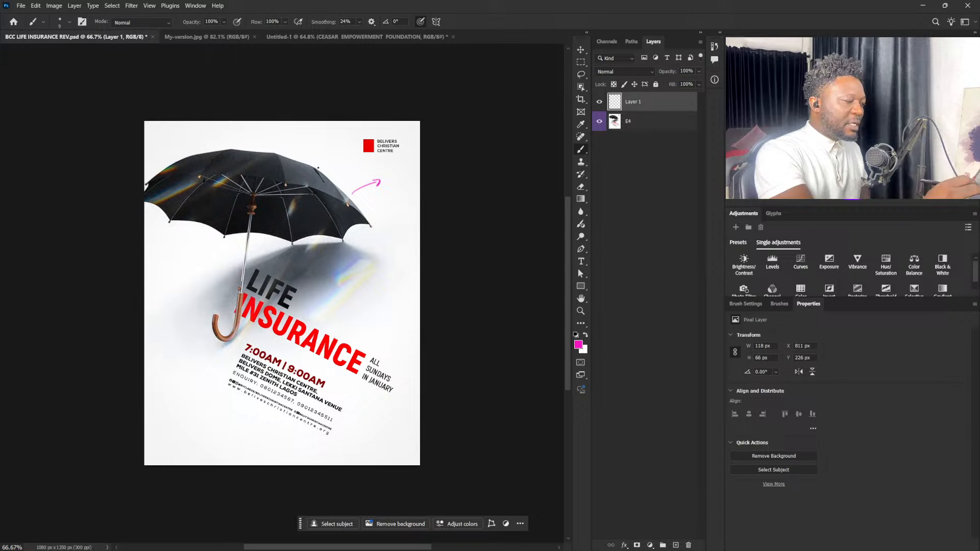
drag(380, 169, 397, 162)
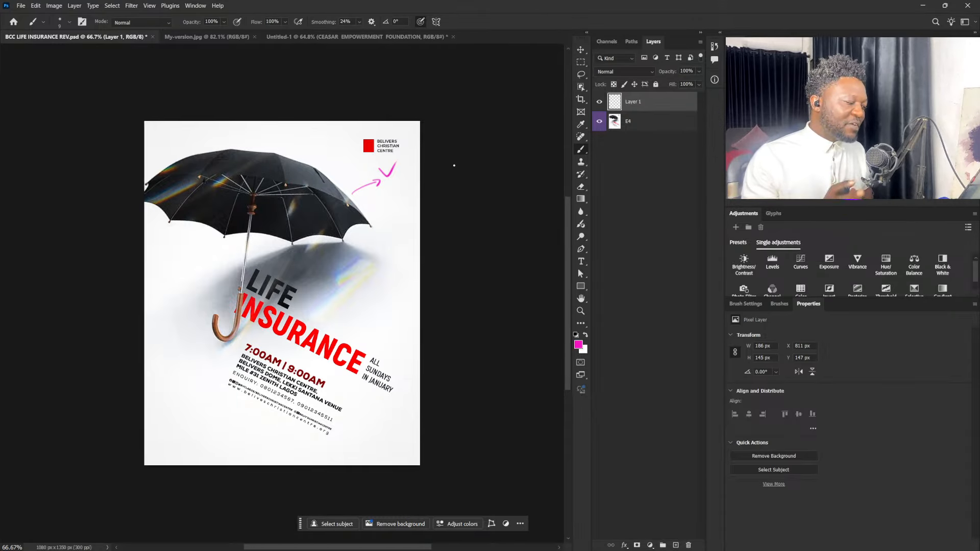
Brush a magenta outline around the slanted LIFE INSURANCE title block, including the ALL SUNDAYS IN JANUARY text.
mouse_move(304, 289)
mouse_down()
mouse_move(299, 321)
mouse_move(307, 313)
mouse_move(374, 344)
mouse_up()
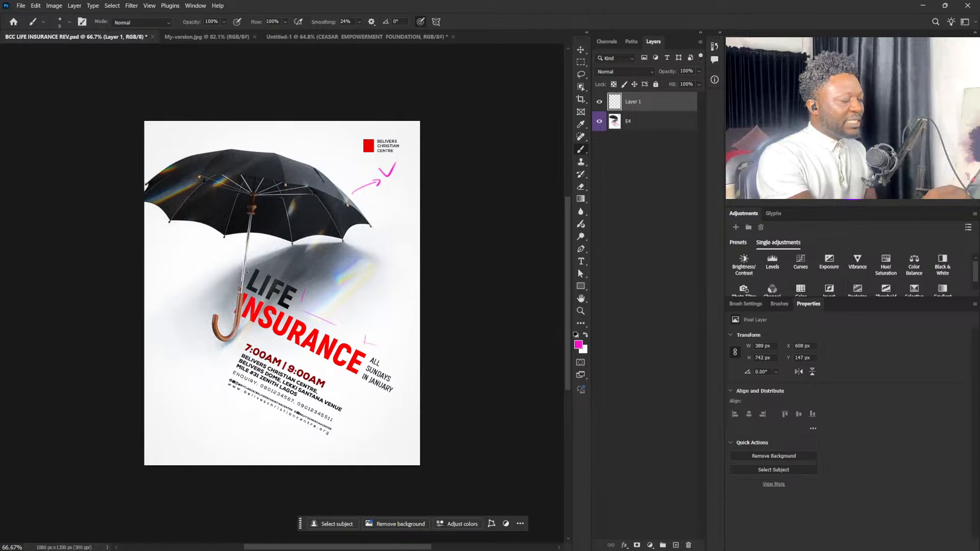
mouse_move(239, 291)
mouse_down()
mouse_move(232, 309)
mouse_move(309, 356)
mouse_up()
mouse_move(240, 250)
mouse_down()
mouse_move(359, 306)
mouse_move(337, 293)
mouse_move(333, 331)
mouse_move(332, 313)
mouse_move(403, 345)
mouse_up()
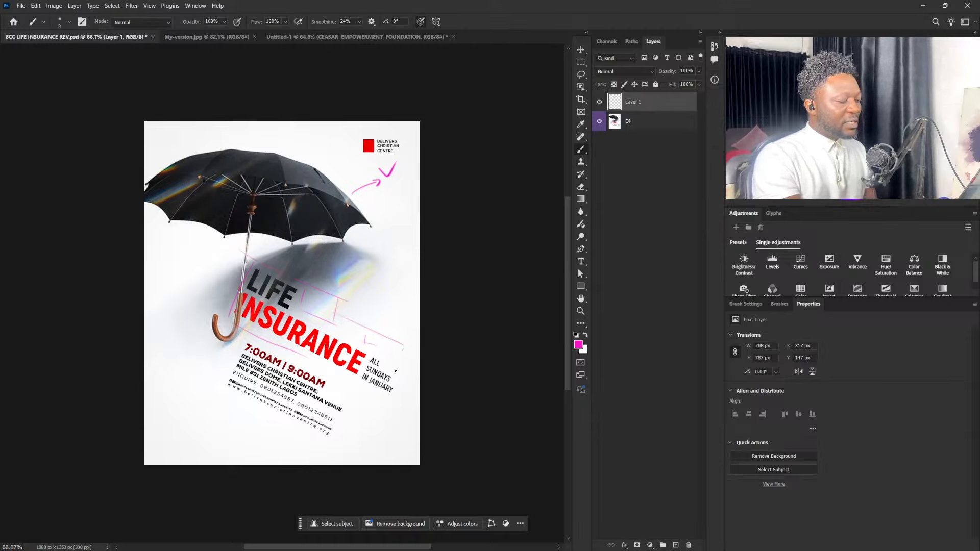
drag(412, 379, 398, 408)
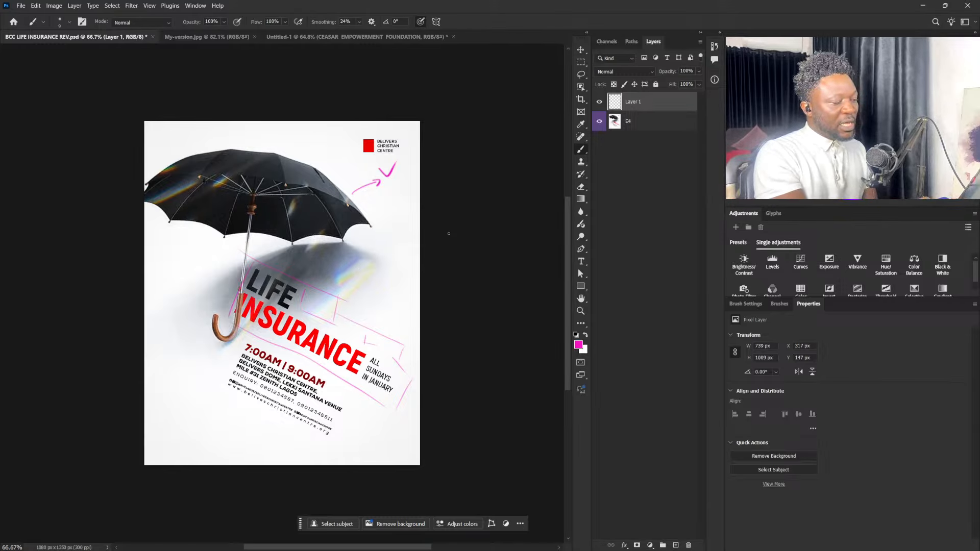
Hide the first markup layer and add a new empty layer above it.
click(600, 101)
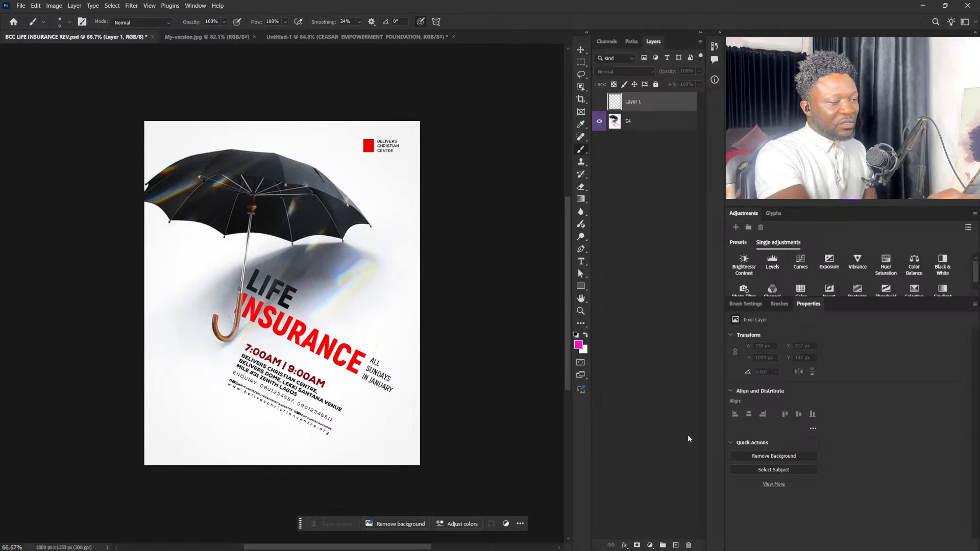
click(675, 545)
click(628, 143)
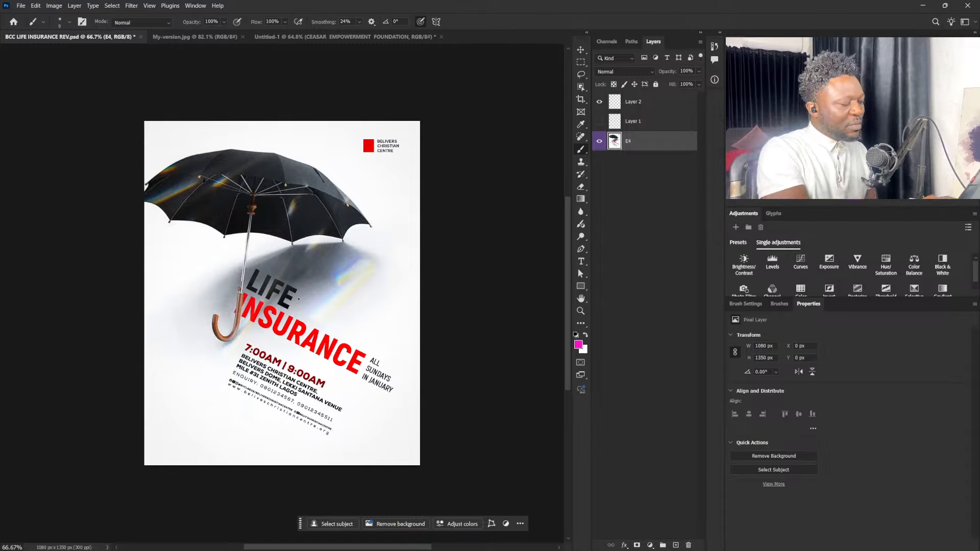
mouse_move(272, 280)
mouse_down()
mouse_move(349, 317)
mouse_move(348, 299)
mouse_move(300, 287)
mouse_up()
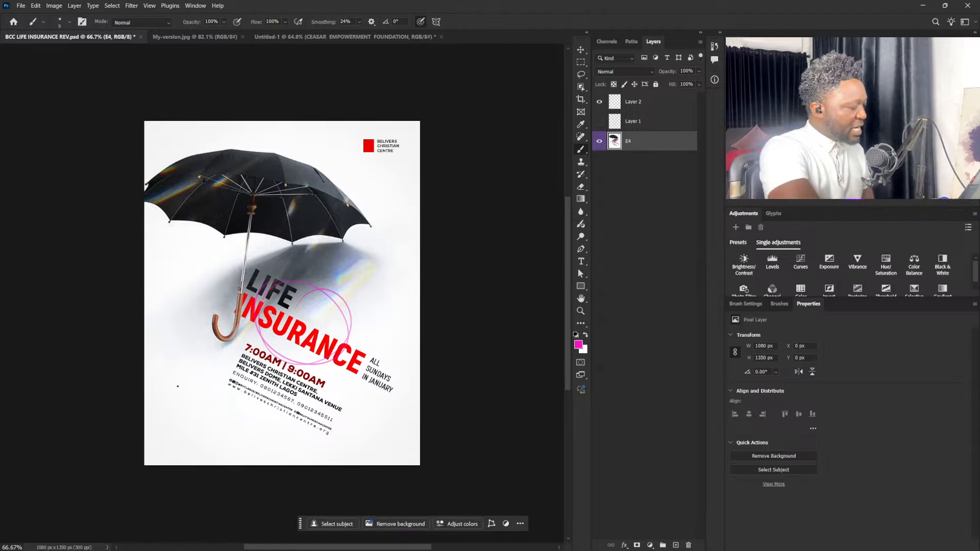
key(ctrl+z)
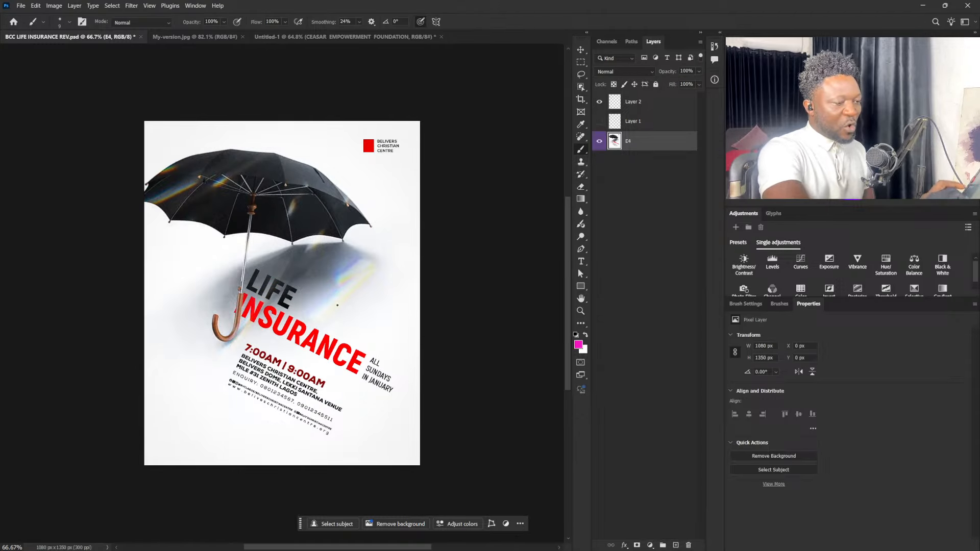
On the new empty layer, sketch a rough slanted magenta frame around the umbrella's shadow and handle with repeated brush strokes.
click(612, 101)
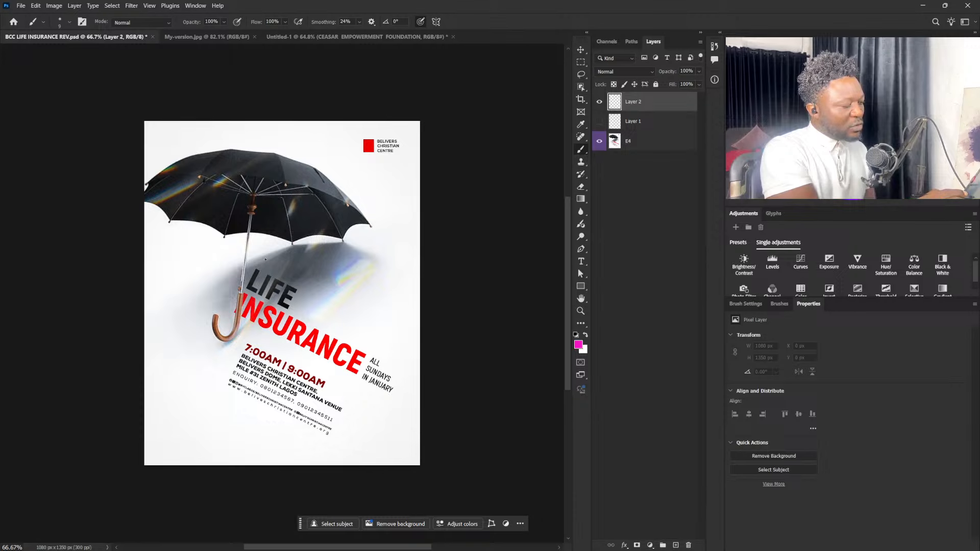
drag(185, 246, 365, 251)
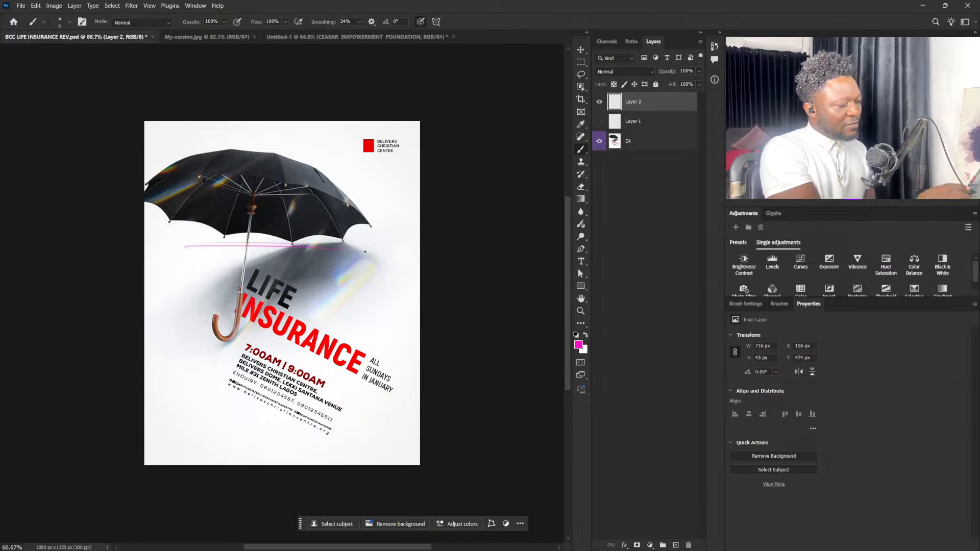
mouse_move(193, 250)
mouse_down()
mouse_move(153, 329)
mouse_move(325, 359)
mouse_up()
drag(154, 333, 306, 348)
mouse_move(192, 247)
mouse_down()
mouse_move(393, 256)
mouse_move(359, 341)
mouse_up()
drag(393, 275, 332, 389)
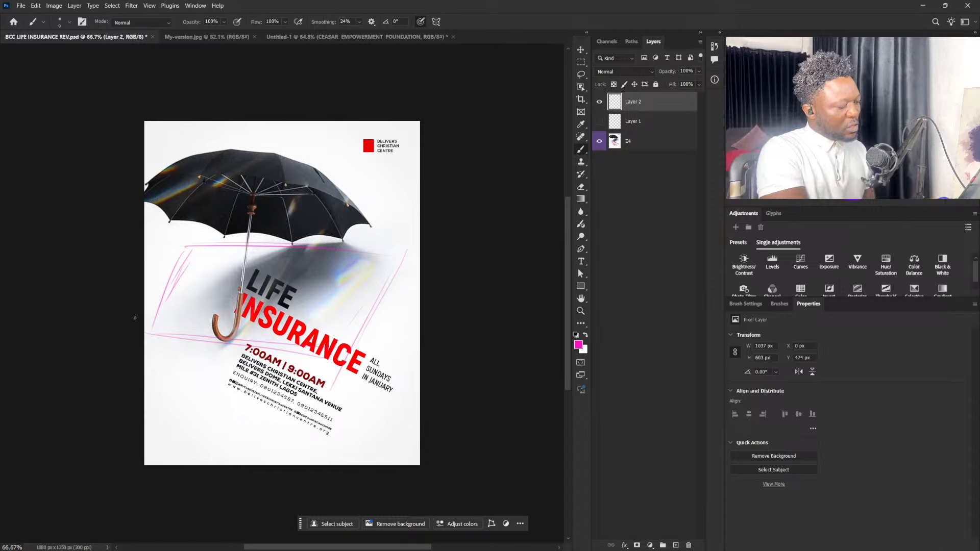
drag(134, 318, 352, 382)
drag(169, 329, 355, 380)
drag(181, 237, 286, 248)
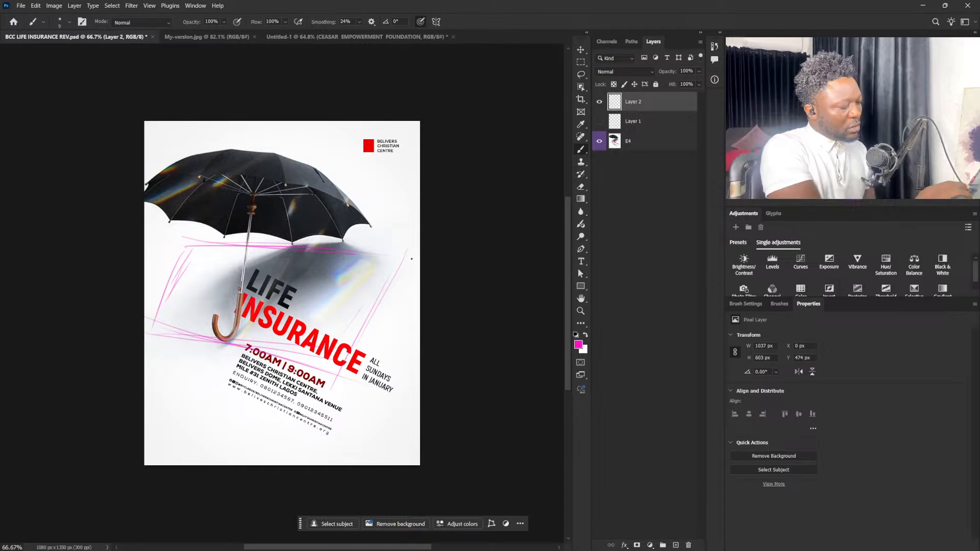
drag(356, 254, 400, 258)
drag(176, 249, 288, 250)
drag(412, 254, 350, 345)
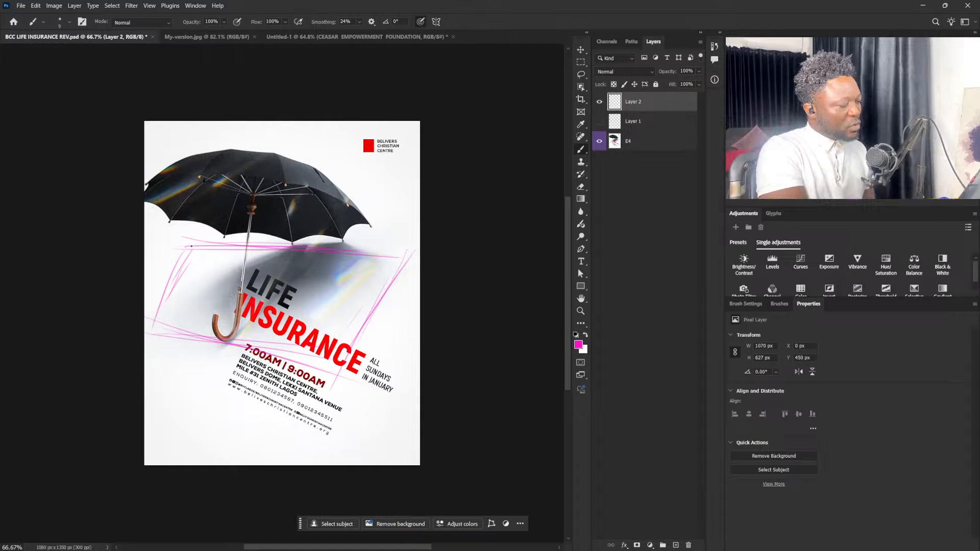
mouse_move(189, 248)
mouse_down()
mouse_move(151, 312)
mouse_move(306, 364)
mouse_up()
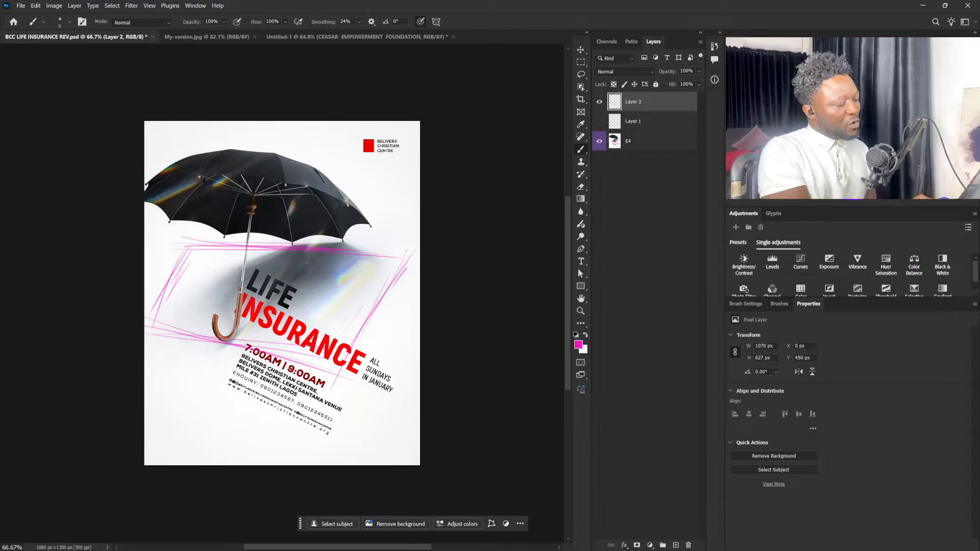
drag(199, 237, 148, 317)
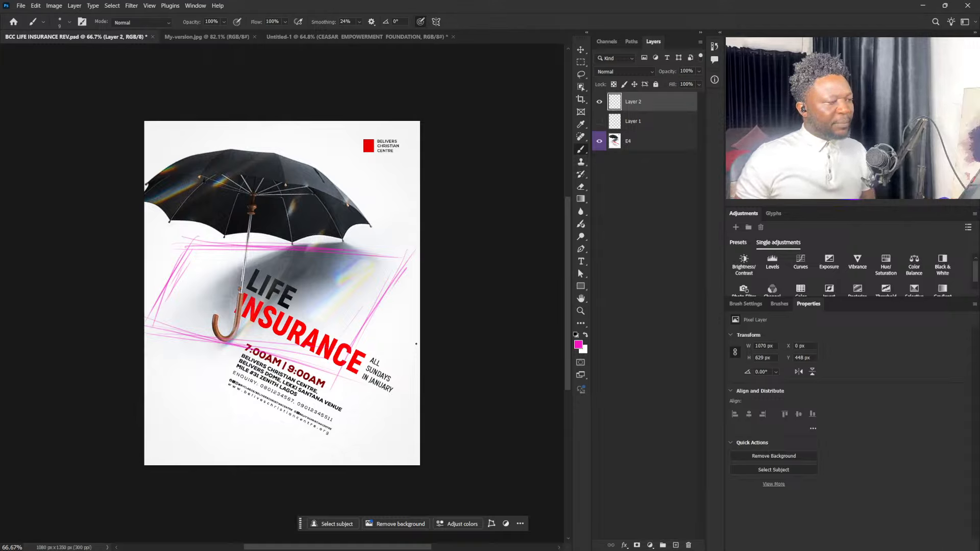
Hide the layer with the slanted frame sketch and add another empty layer on top.
key(v)
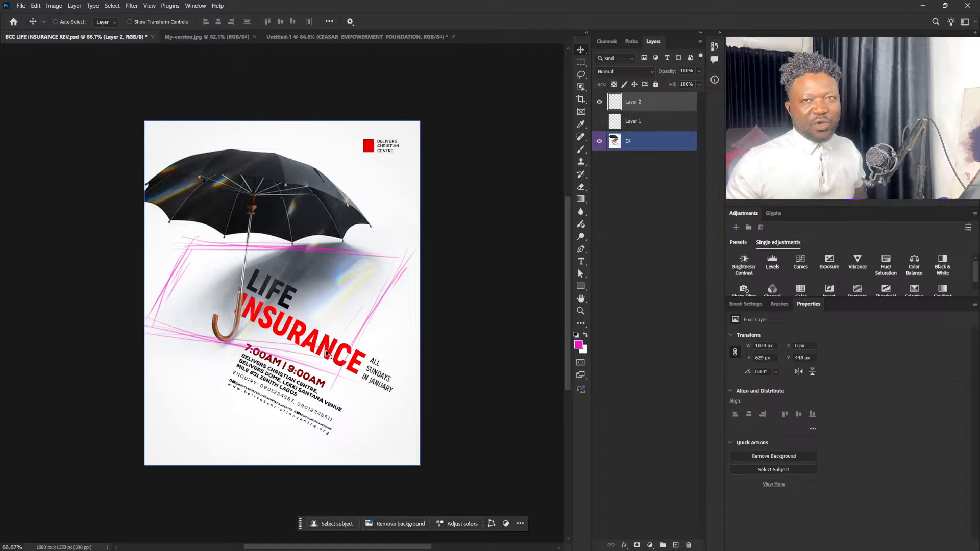
click(600, 102)
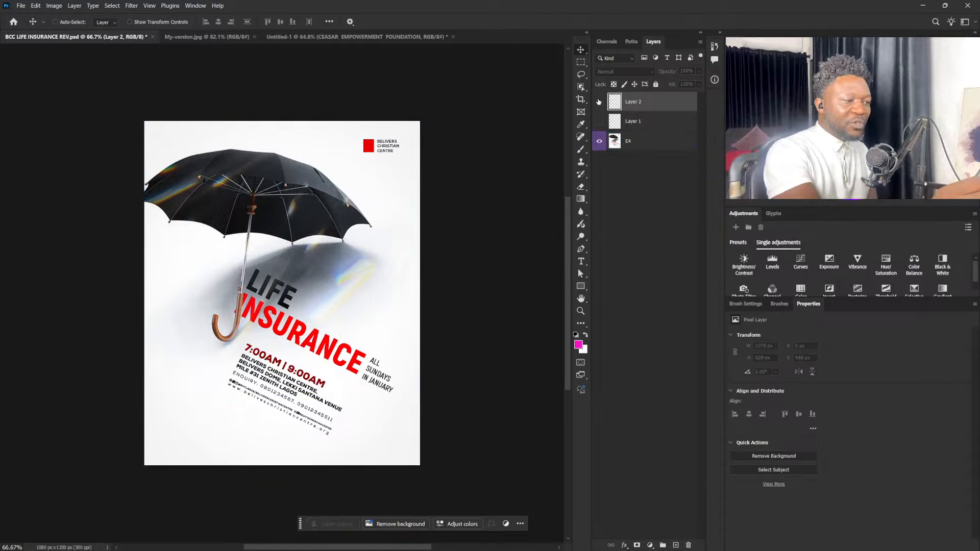
click(676, 545)
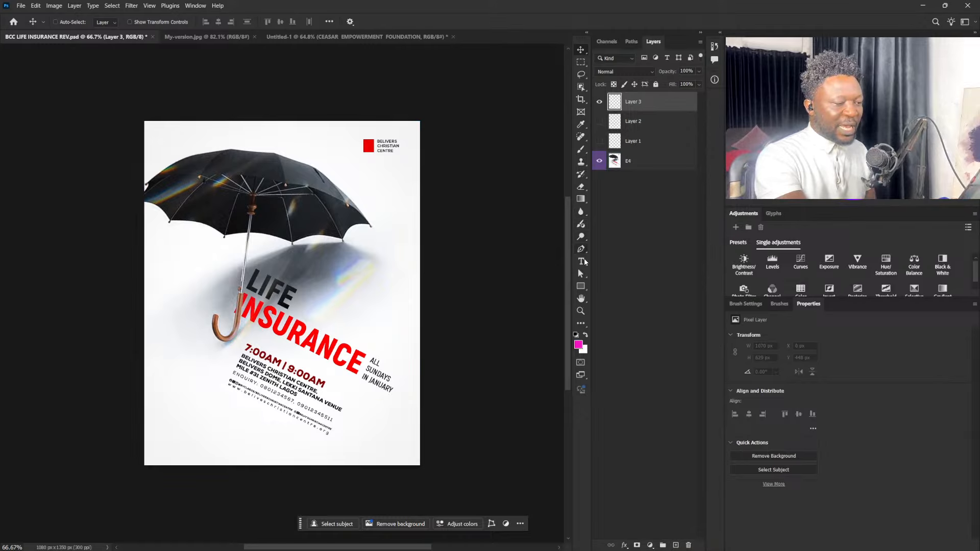
Brush short magenta marks beside the word LIFE, near the logo and below the umbrella, and loop overlapping ellipses around the shadow area.
click(582, 150)
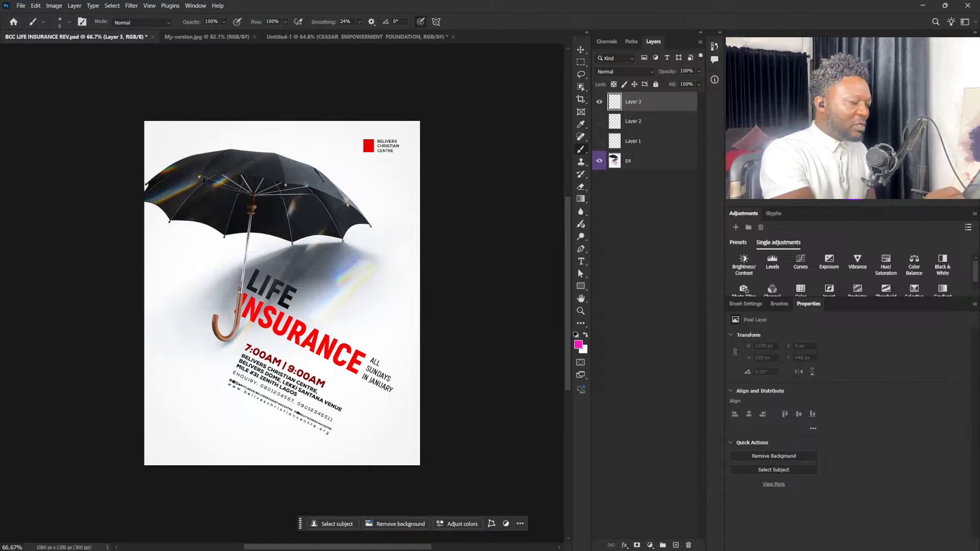
drag(298, 289, 293, 309)
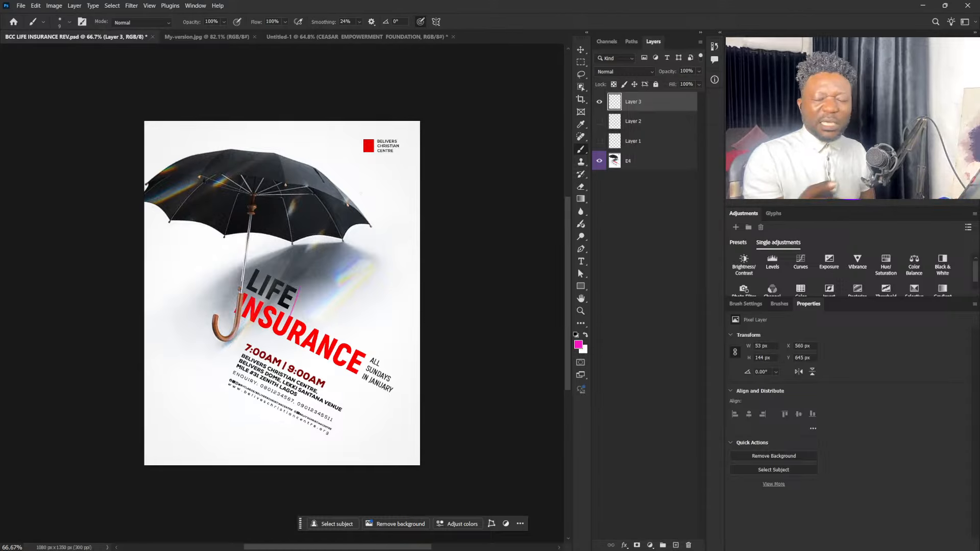
drag(336, 150, 334, 159)
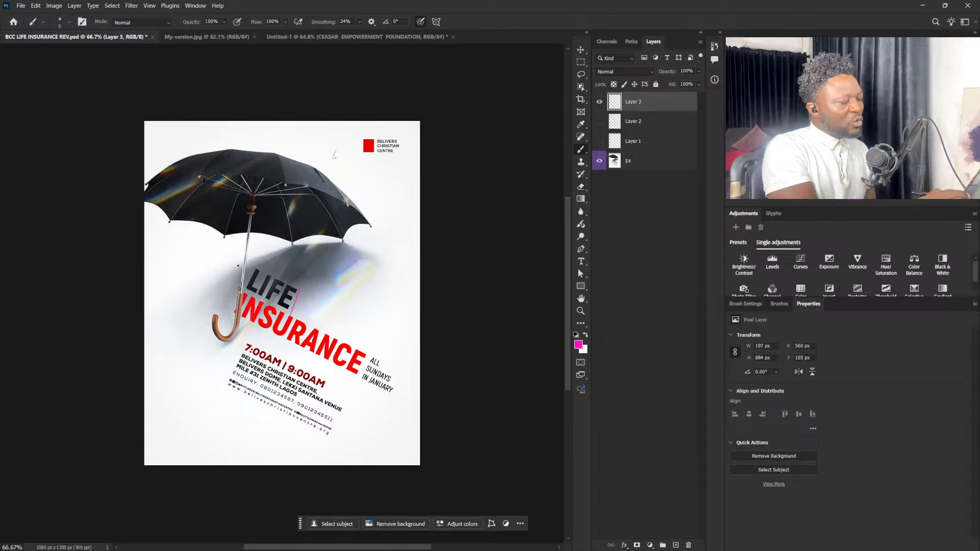
drag(292, 260, 159, 247)
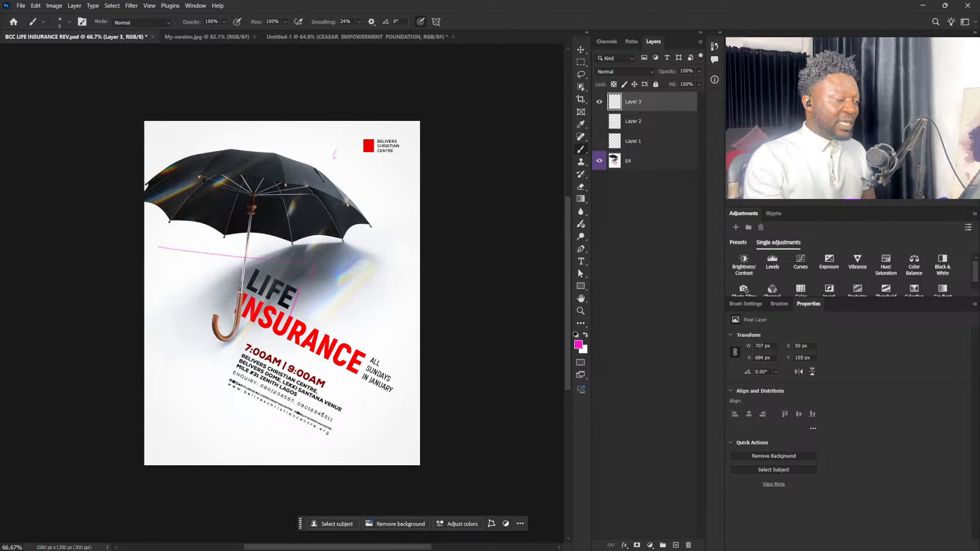
drag(312, 273, 294, 313)
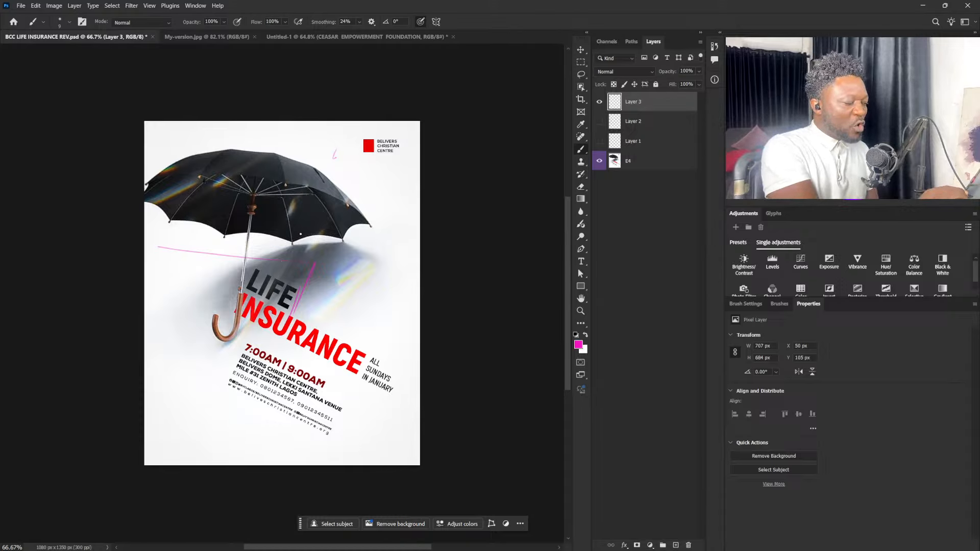
mouse_move(196, 278)
mouse_down()
mouse_move(214, 342)
mouse_move(370, 250)
mouse_move(337, 326)
mouse_move(347, 237)
mouse_move(381, 308)
mouse_move(184, 260)
mouse_move(381, 246)
mouse_move(176, 301)
mouse_move(395, 255)
mouse_move(204, 322)
mouse_move(304, 232)
mouse_move(215, 333)
mouse_move(306, 343)
mouse_up()
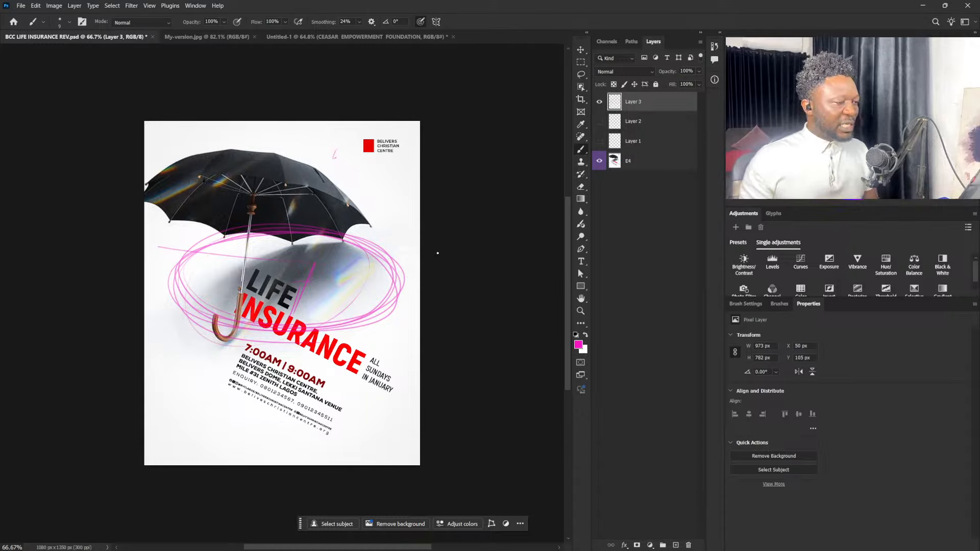
Hide the ellipse markup layer and add two empty layers, leaving only the uppermost one visible above the flyer.
click(599, 101)
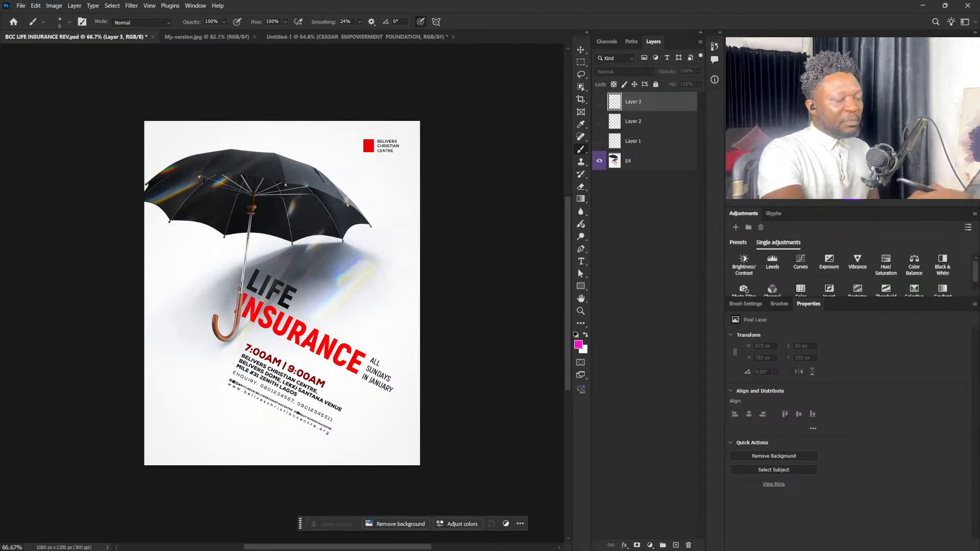
click(675, 546)
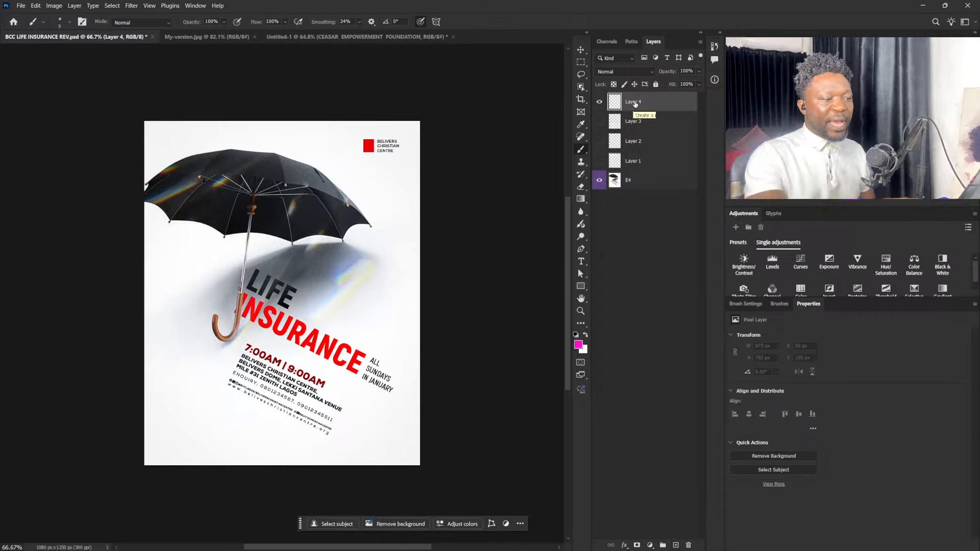
click(676, 545)
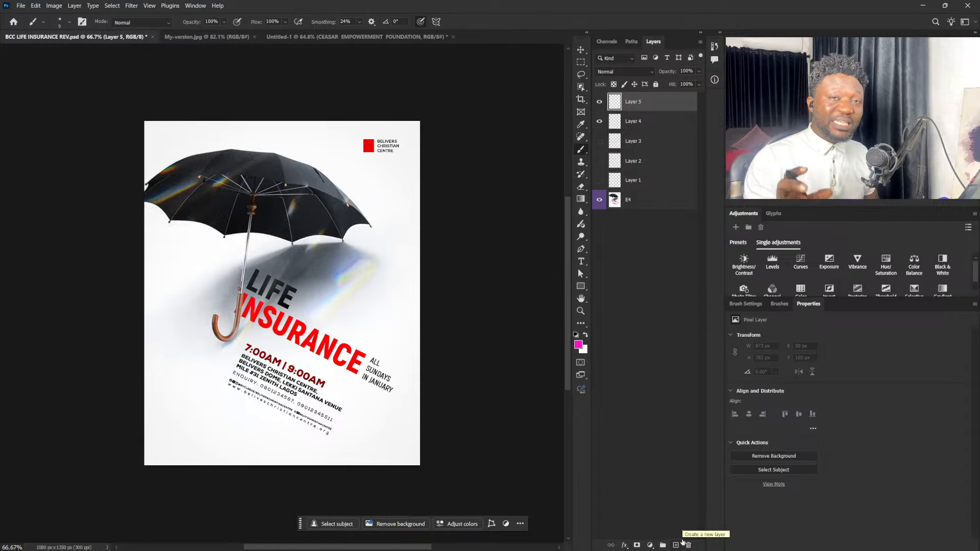
click(600, 121)
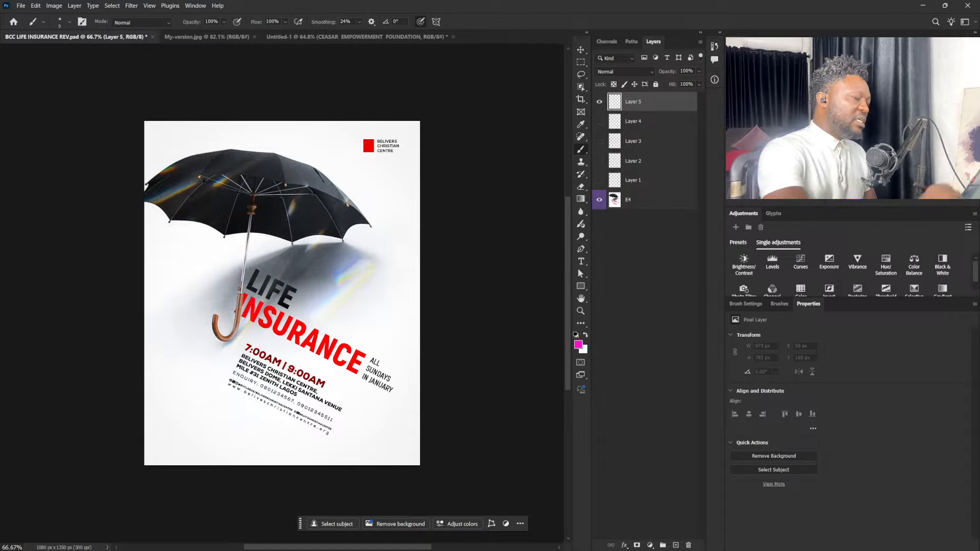
Outline the slanted LIFE INSURANCE title block in magenta brush strokes and handwrite "1st" above it.
drag(225, 308, 376, 393)
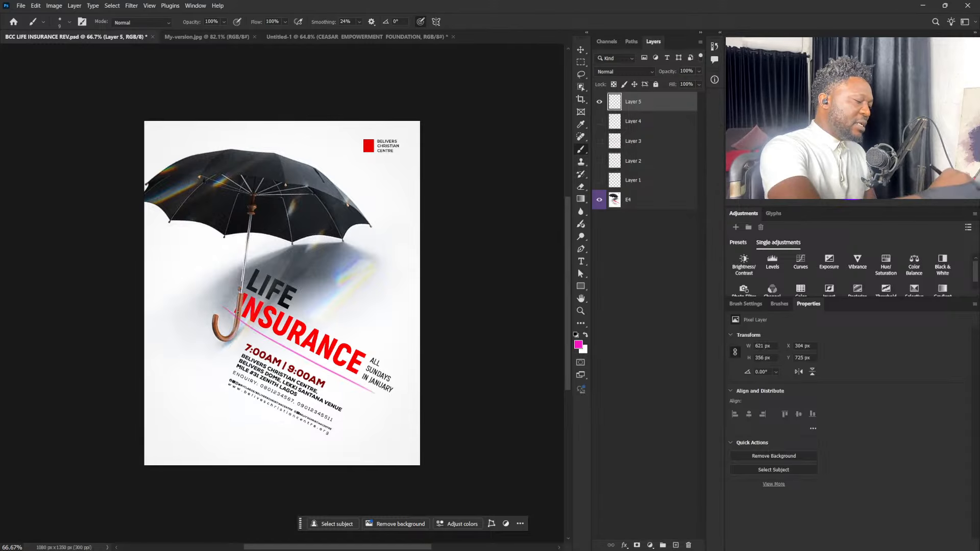
drag(239, 284, 232, 314)
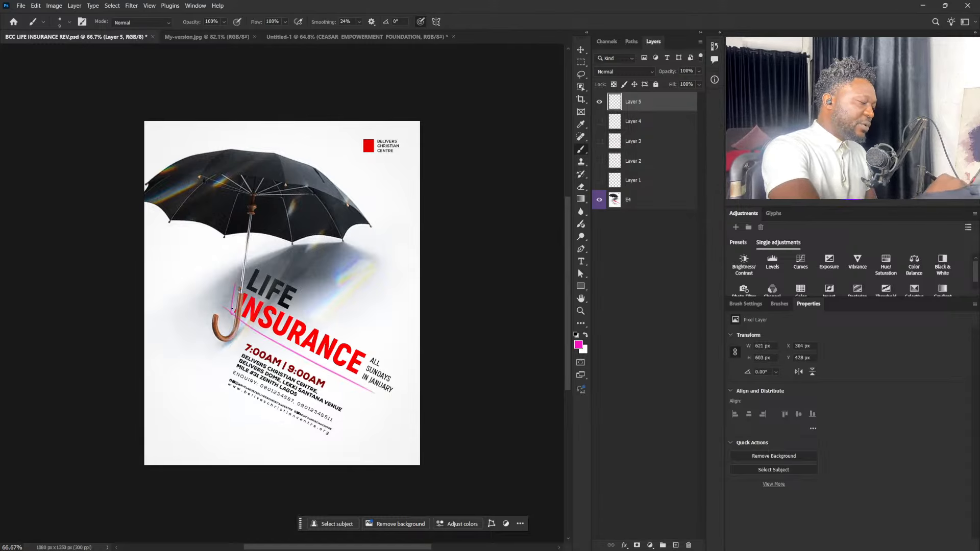
drag(237, 279, 232, 314)
mouse_move(246, 250)
mouse_down()
mouse_move(334, 315)
mouse_move(308, 310)
mouse_move(382, 350)
mouse_move(399, 384)
mouse_move(382, 399)
mouse_up()
mouse_move(352, 282)
mouse_down()
mouse_move(353, 306)
mouse_move(370, 286)
mouse_up()
drag(364, 281, 371, 276)
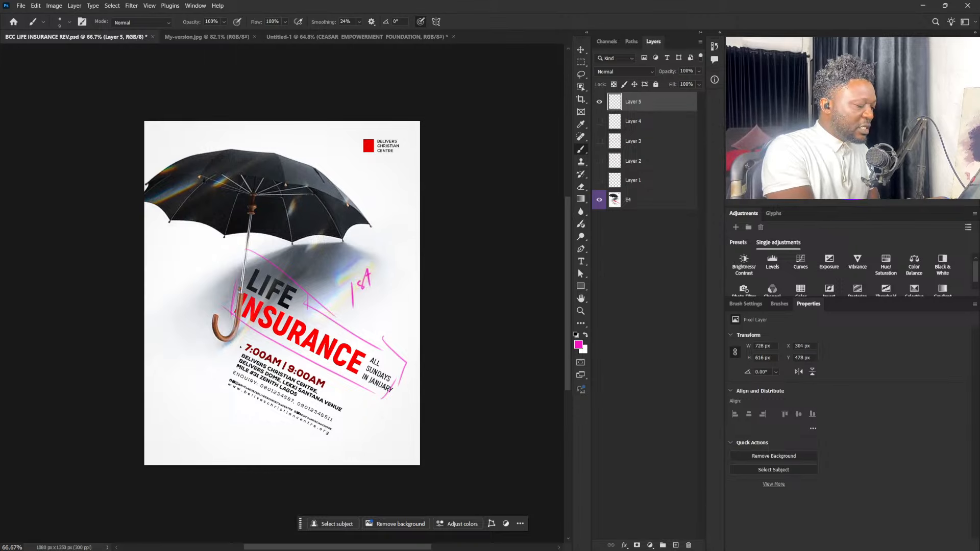
Outline the event details block in magenta and label it "2nd", and circle the church logo and label it "3rd".
mouse_move(243, 343)
mouse_down()
mouse_move(230, 372)
mouse_move(243, 340)
mouse_move(330, 390)
mouse_up()
mouse_move(332, 391)
mouse_down()
mouse_move(357, 403)
mouse_move(345, 431)
mouse_up()
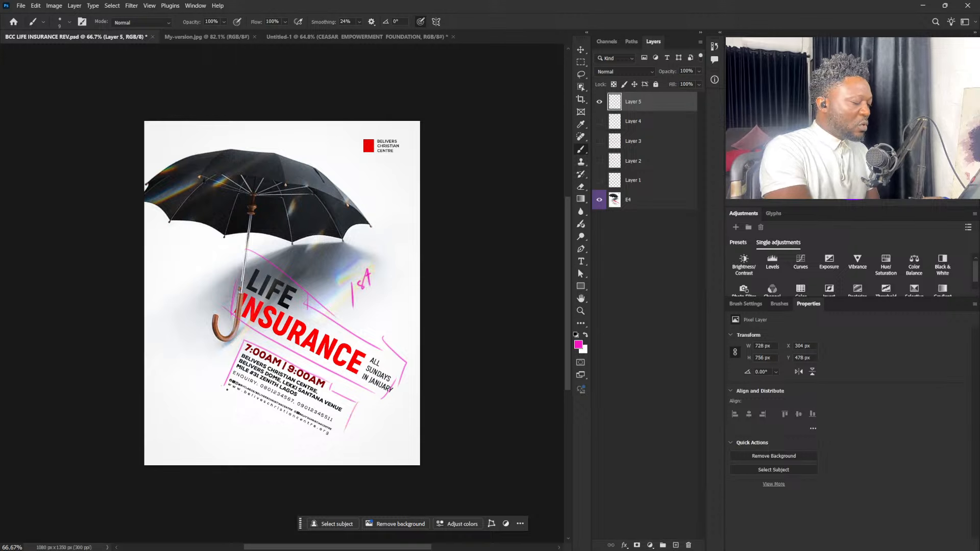
drag(224, 386, 346, 457)
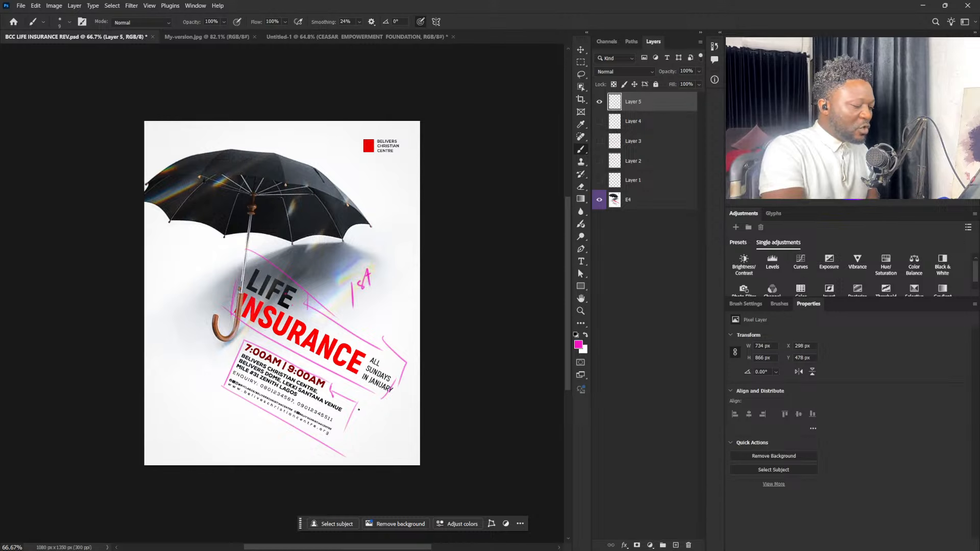
mouse_move(359, 409)
mouse_down()
mouse_move(370, 424)
mouse_move(382, 398)
mouse_move(380, 415)
mouse_up()
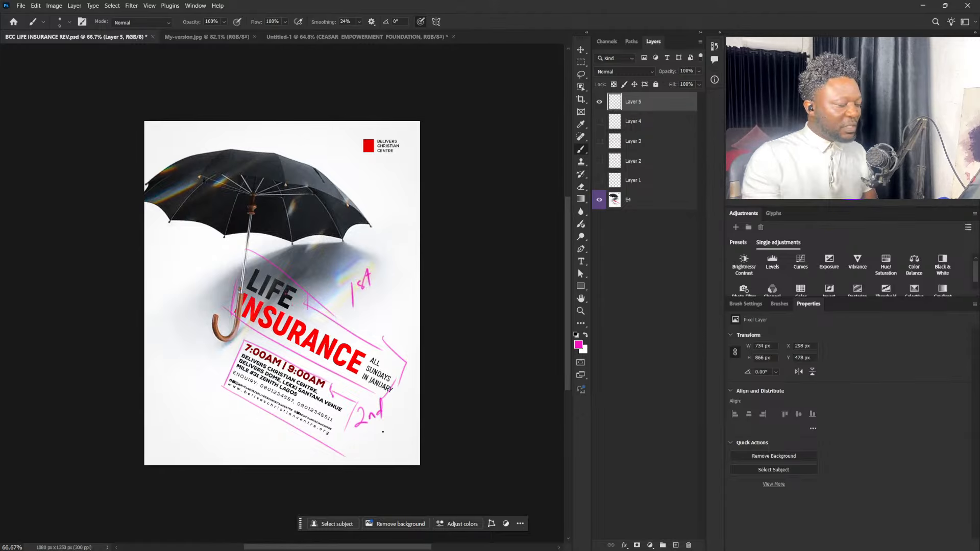
mouse_move(375, 127)
mouse_down()
mouse_move(380, 170)
mouse_move(396, 128)
mouse_up()
mouse_move(380, 176)
mouse_down()
mouse_move(401, 179)
mouse_move(415, 151)
mouse_up()
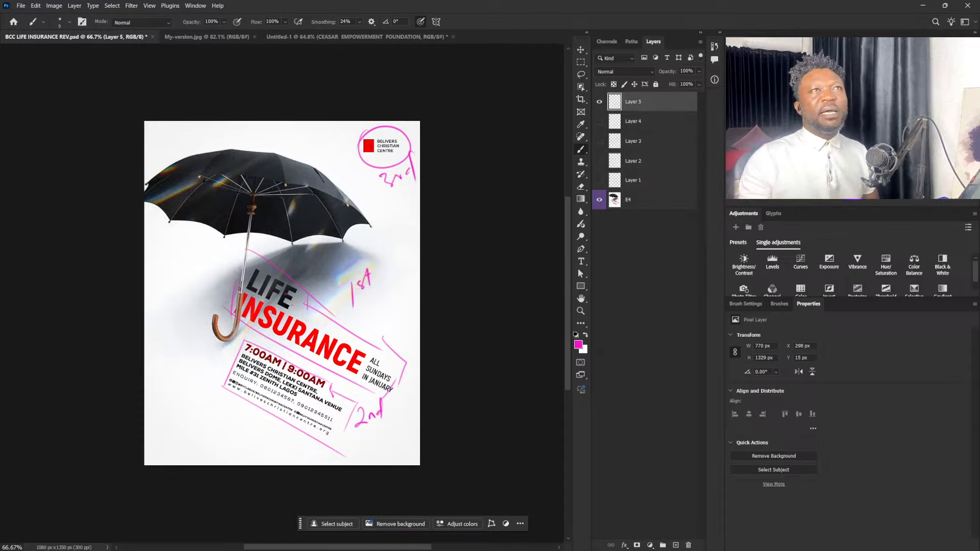
Switch to the Untitled-1 document and move the umbrella image lower on its canvas.
key(alt+Tab)
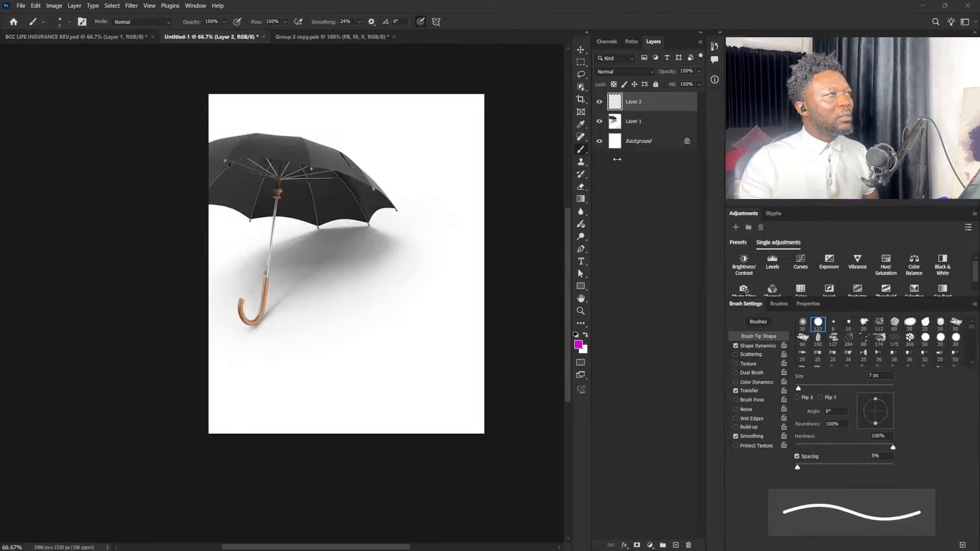
click(581, 49)
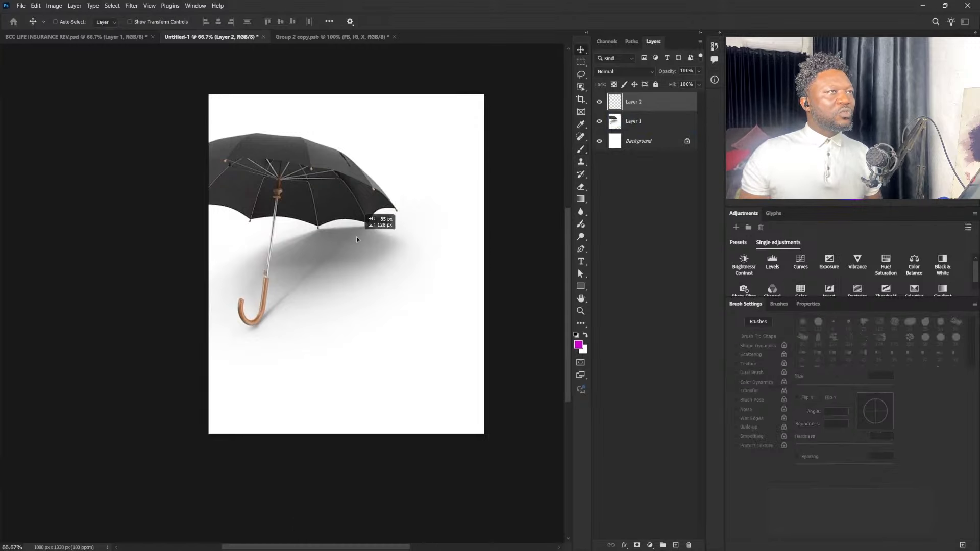
drag(377, 199, 390, 242)
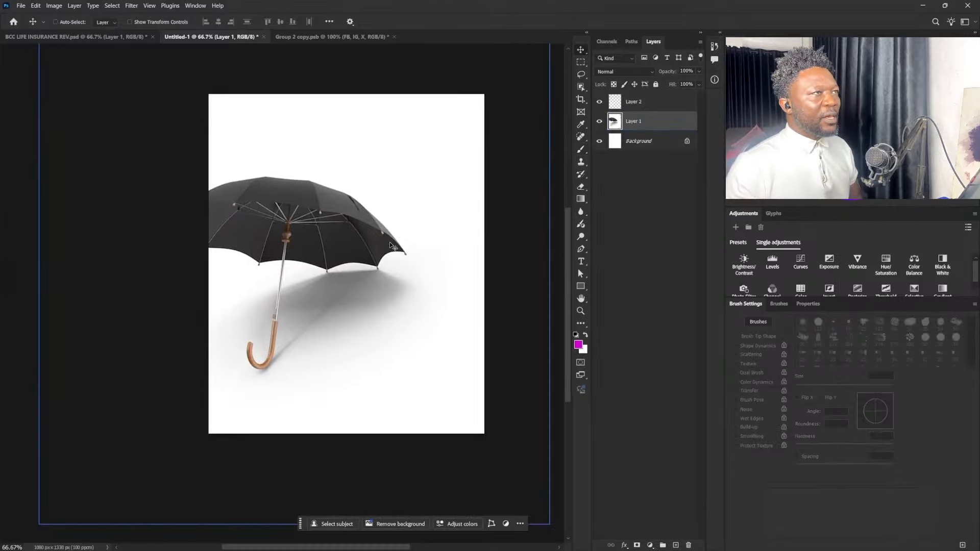
Brush a magenta four-sided perspective frame on Layer 2, tracing the ground plane beneath the umbrella with repeated strokes.
click(638, 102)
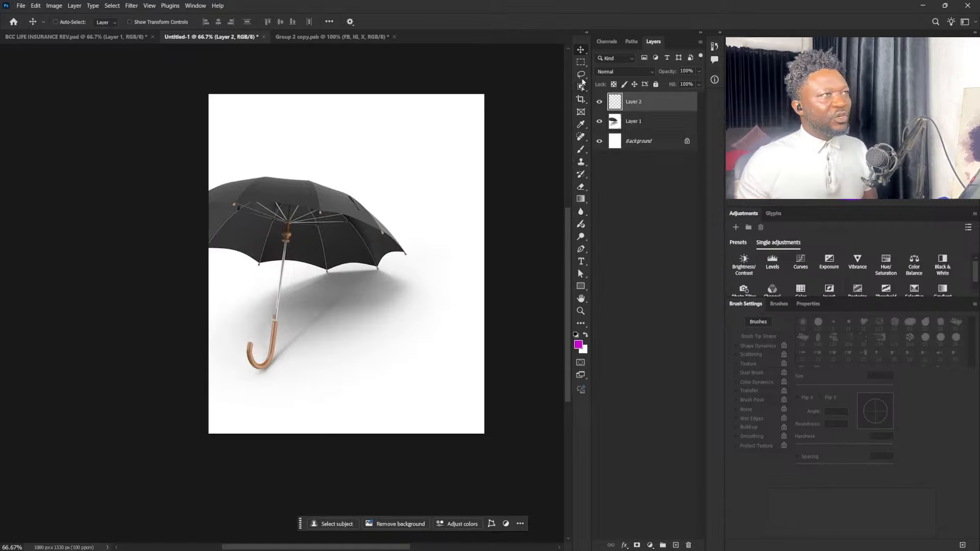
click(581, 149)
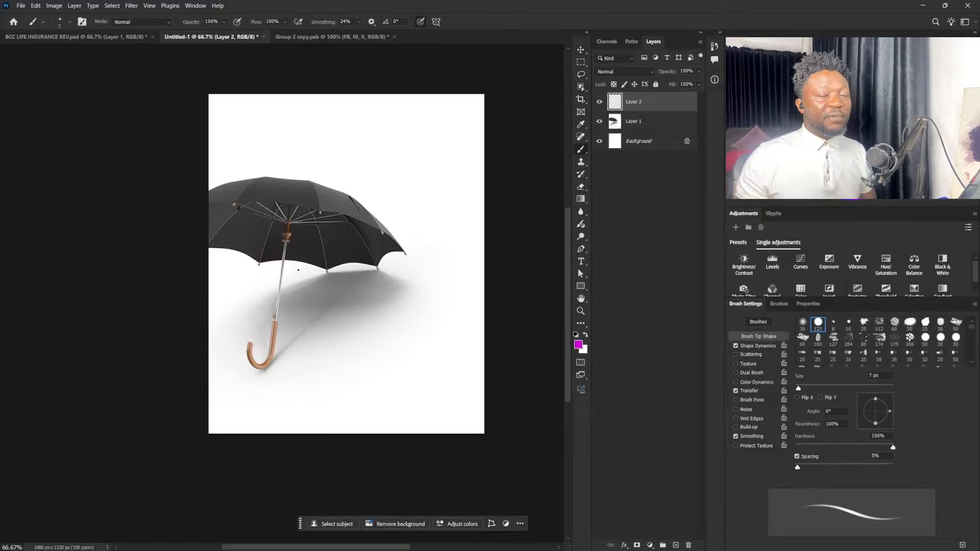
mouse_move(298, 269)
mouse_down()
mouse_move(239, 316)
mouse_move(291, 279)
mouse_move(335, 265)
mouse_move(450, 268)
mouse_up()
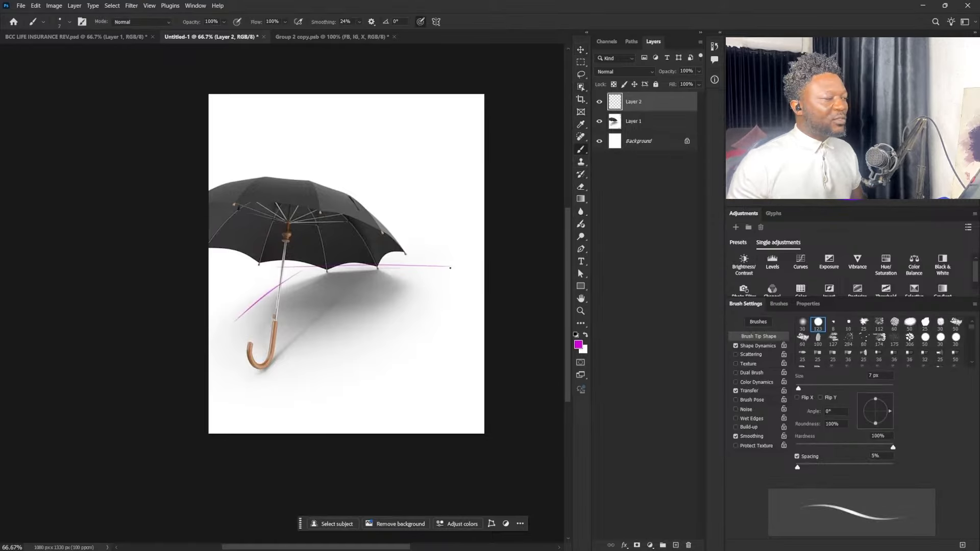
mouse_move(306, 264)
mouse_down()
mouse_move(239, 325)
mouse_move(482, 397)
mouse_up()
drag(286, 352, 443, 392)
drag(222, 333, 428, 377)
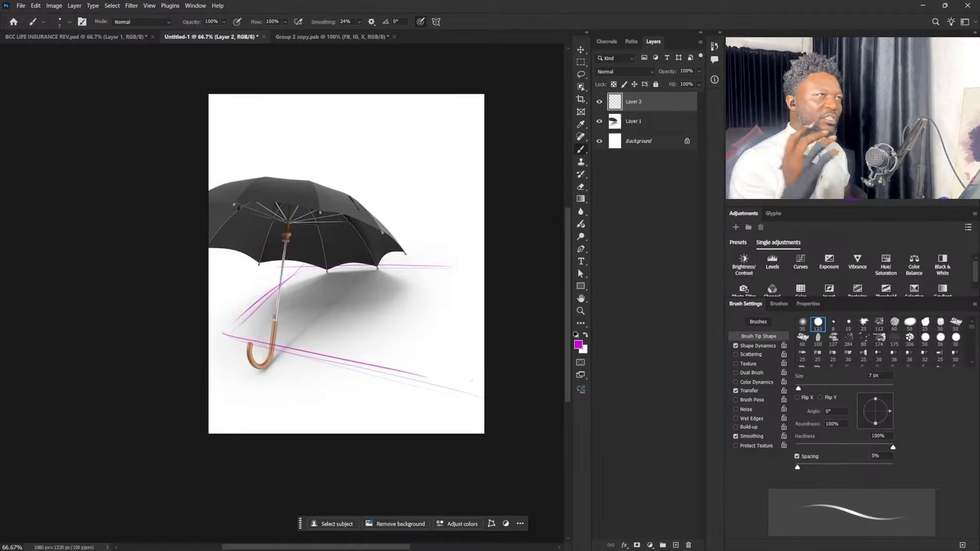
drag(320, 360, 480, 394)
drag(458, 270, 474, 376)
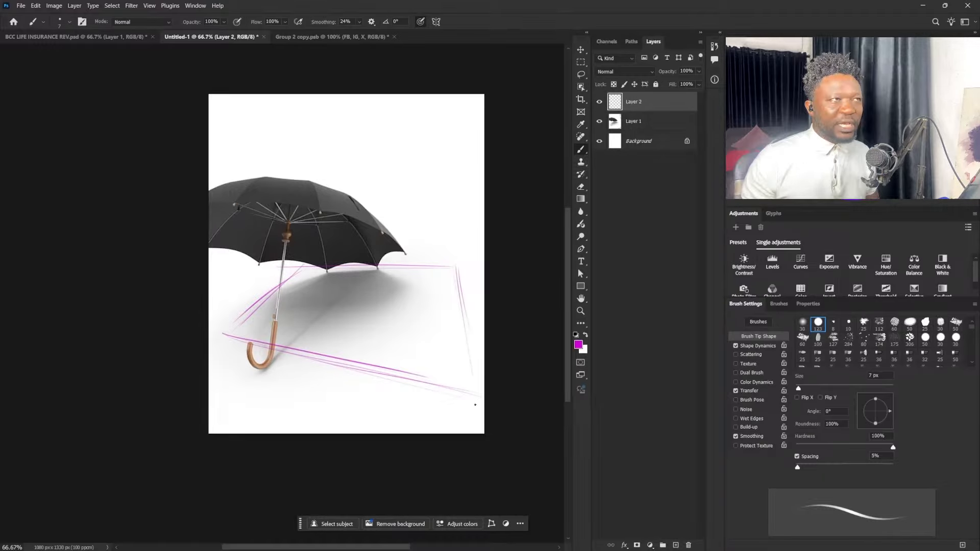
mouse_move(437, 268)
mouse_down()
mouse_move(459, 269)
mouse_move(477, 378)
mouse_up()
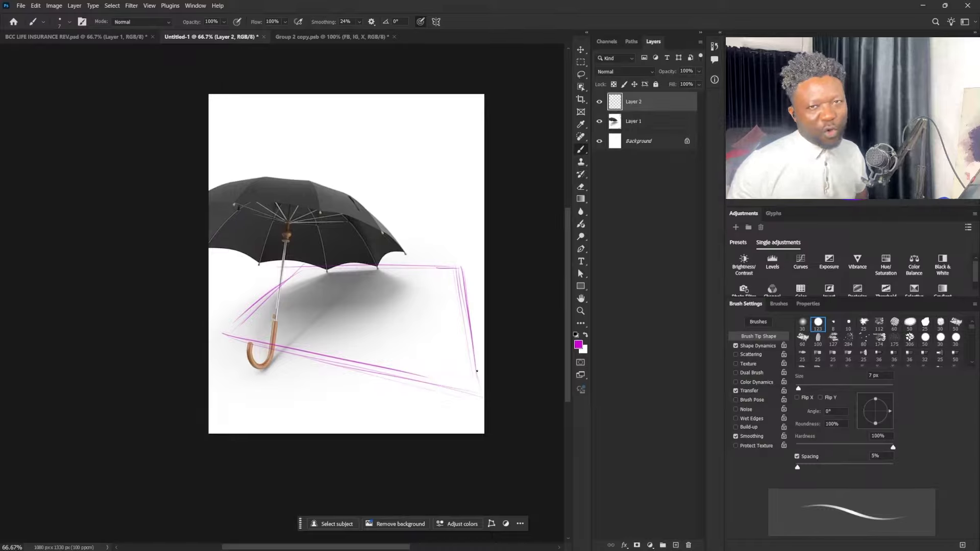
drag(463, 267, 478, 391)
drag(291, 265, 450, 268)
drag(340, 264, 474, 271)
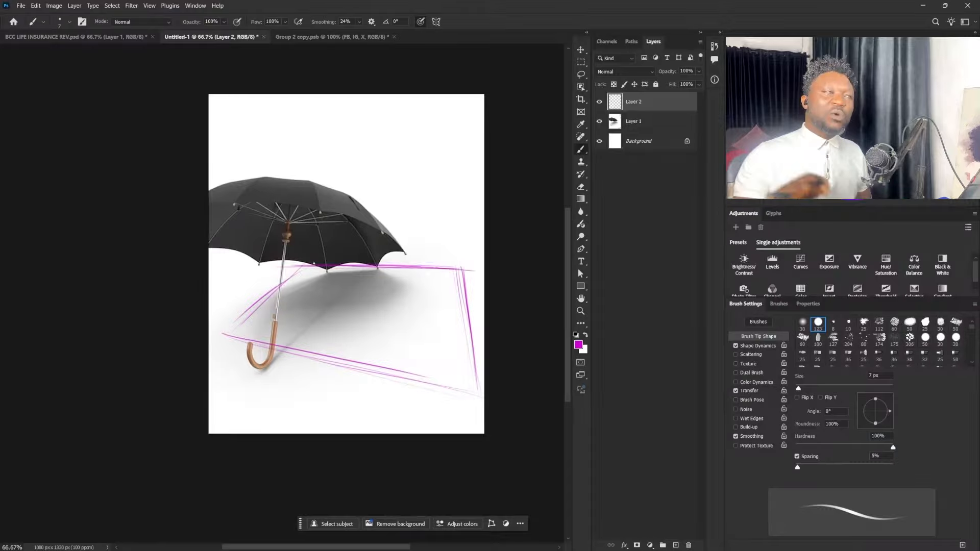
drag(378, 265, 441, 268)
drag(305, 261, 246, 325)
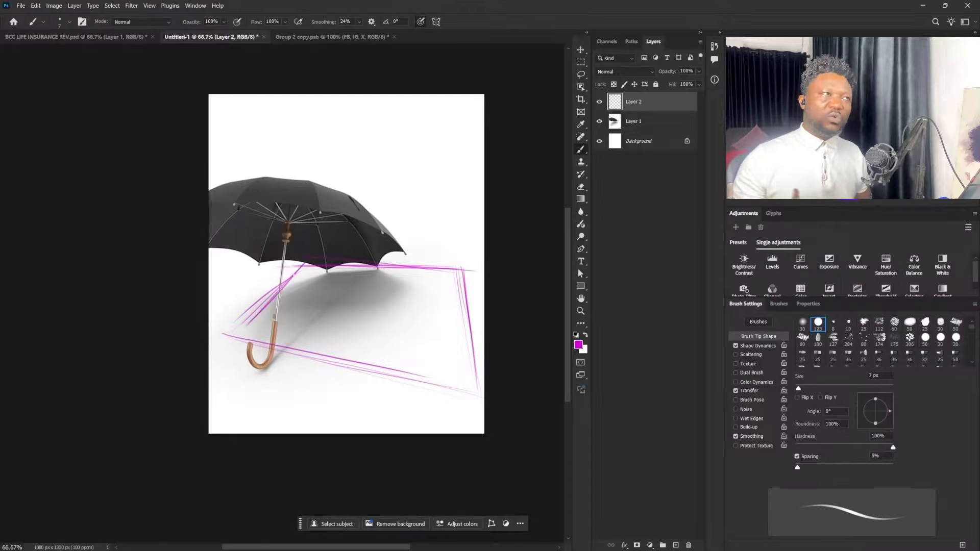
mouse_move(281, 288)
mouse_down()
mouse_move(238, 333)
mouse_move(245, 340)
mouse_move(462, 370)
mouse_up()
mouse_move(222, 338)
mouse_down()
mouse_move(471, 371)
mouse_move(289, 352)
mouse_move(451, 391)
mouse_move(461, 361)
mouse_move(264, 354)
mouse_move(357, 363)
mouse_up()
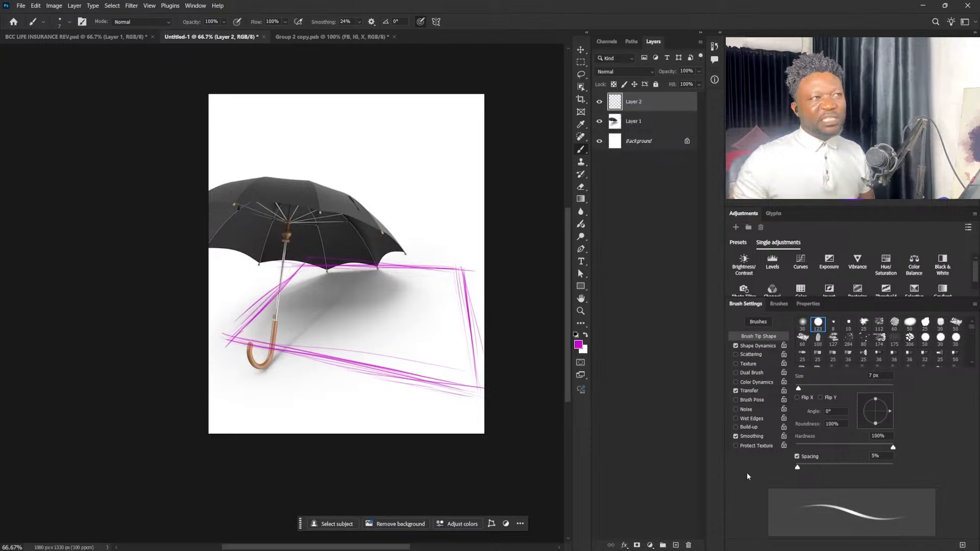
Move the umbrella over the middle of the frame sketch and shift both layers together slightly left and down.
click(633, 121)
key(v)
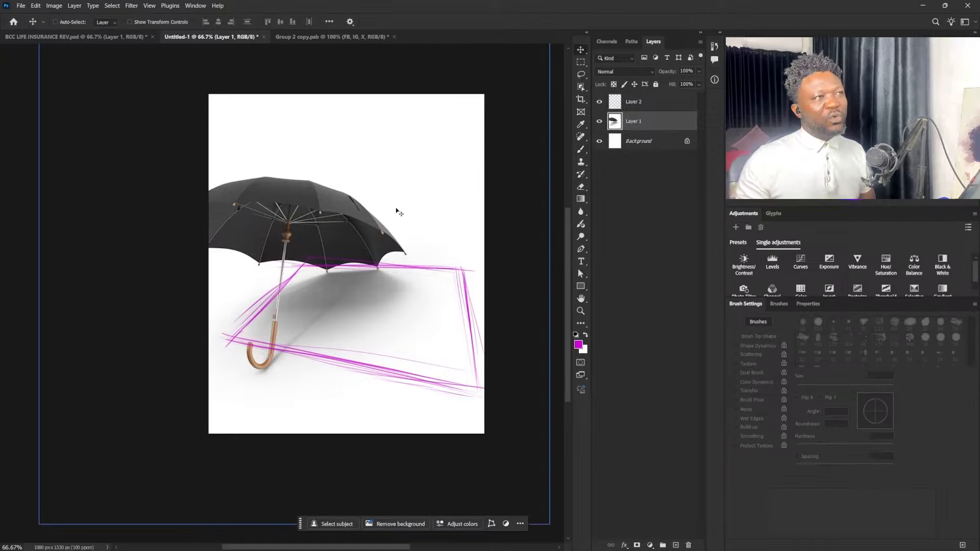
mouse_move(363, 236)
mouse_down()
mouse_move(387, 227)
mouse_move(435, 239)
mouse_up()
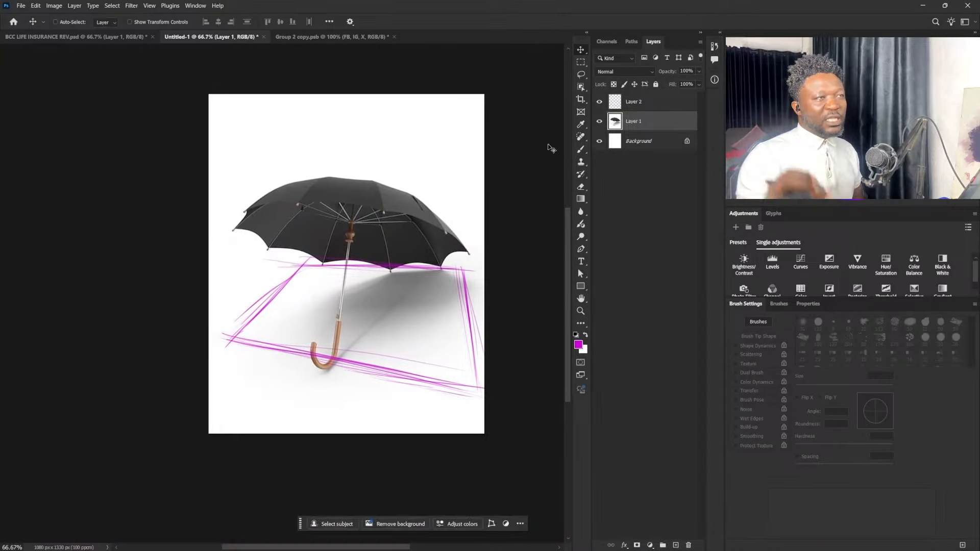
ctrl+click(634, 102)
drag(492, 258, 457, 273)
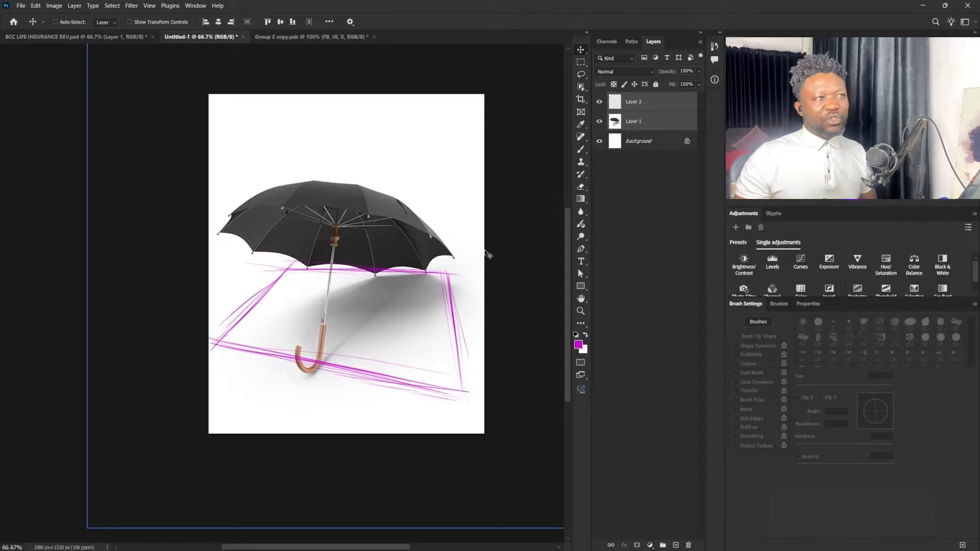
Reinforce the edges of the perspective frame on Layer 2 with additional magenta brush strokes.
click(641, 121)
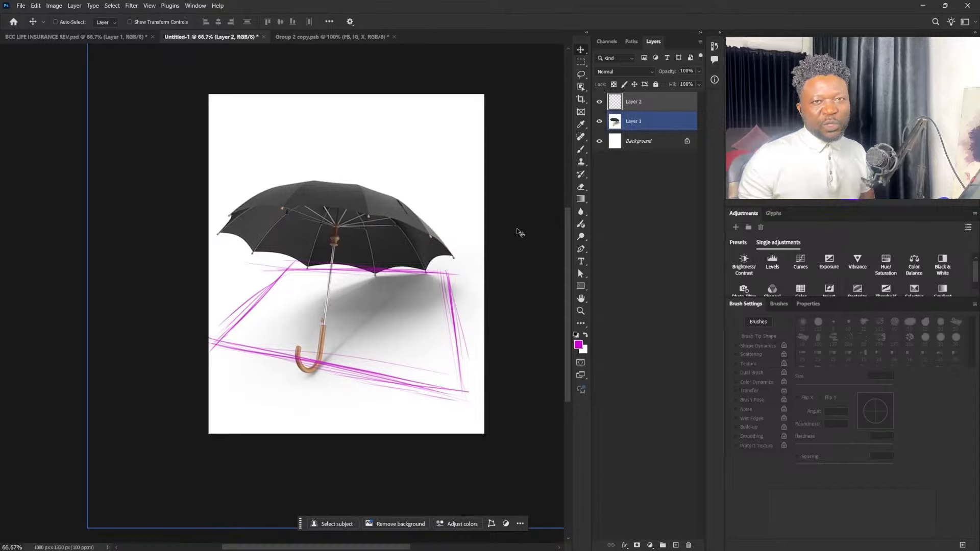
drag(246, 353, 440, 403)
key(ctrl+z)
click(581, 150)
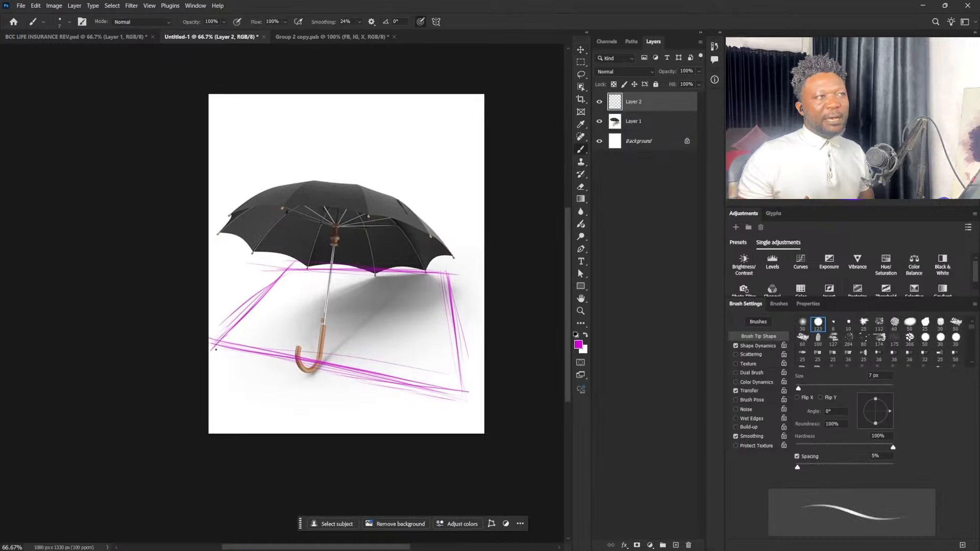
drag(216, 347, 452, 398)
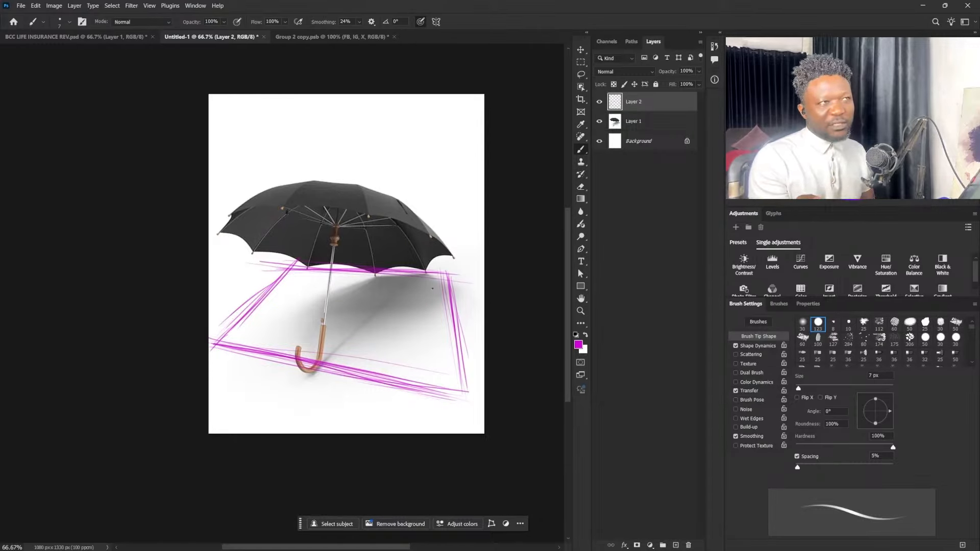
Nudge the umbrella slightly right against the frame sketch and convert its layer to a smart object.
click(641, 121)
key(v)
drag(403, 317, 427, 319)
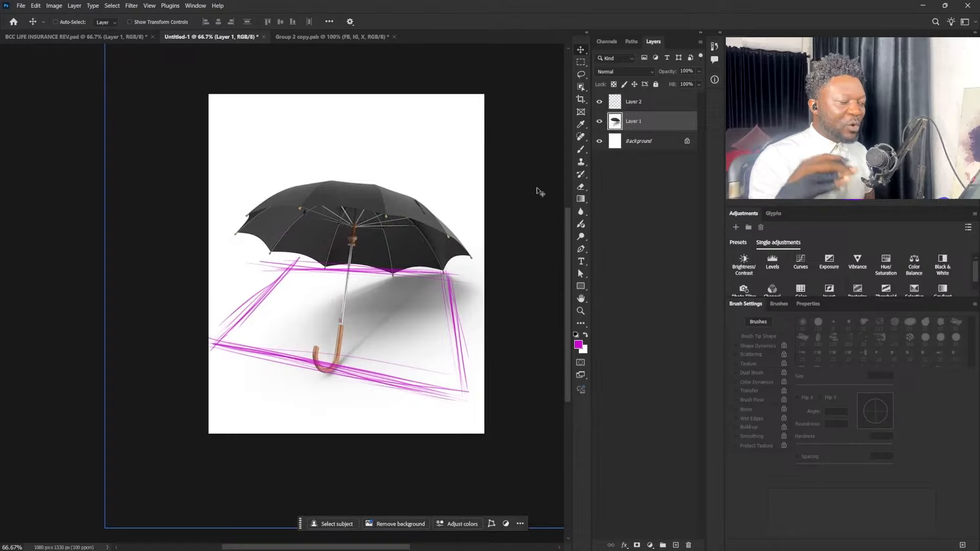
right_click(640, 126)
click(676, 318)
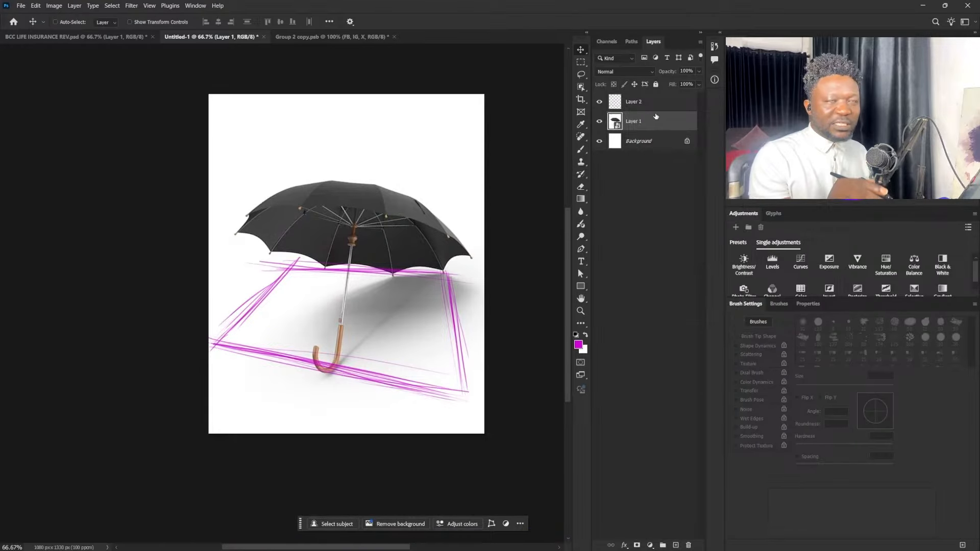
Scale the umbrella and frame sketch layers down together and place them lower on the canvas.
shift+click(646, 104)
key(ctrl+t)
drag(105, 528, 140, 493)
drag(333, 384, 327, 410)
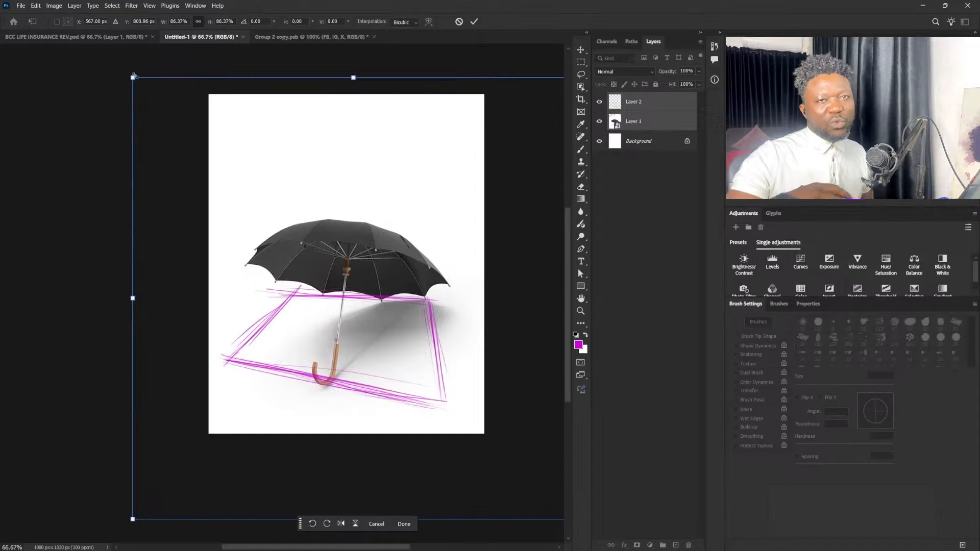
drag(134, 77, 145, 88)
key(Return)
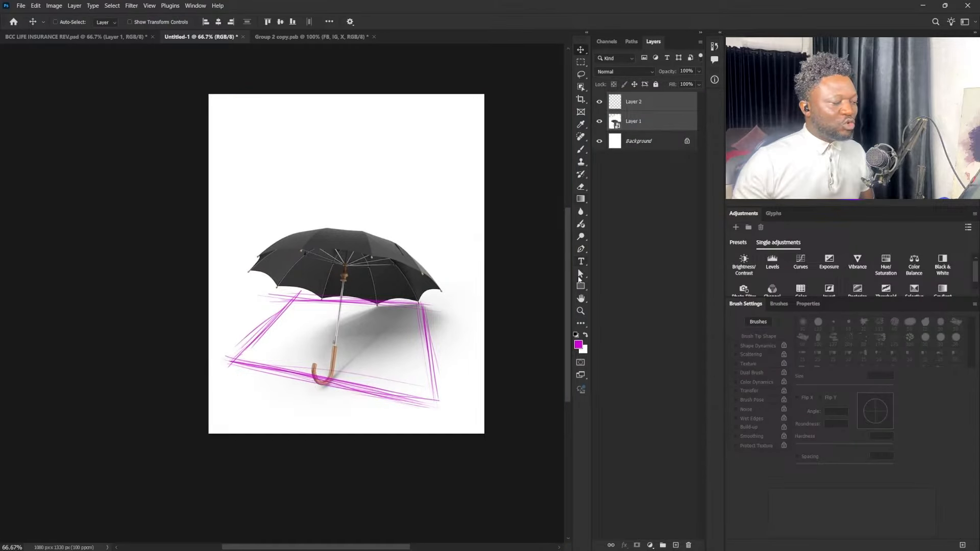
Draw a rectangle about 762 × 475 px over the frame sketch and give it a blue fill.
key(u)
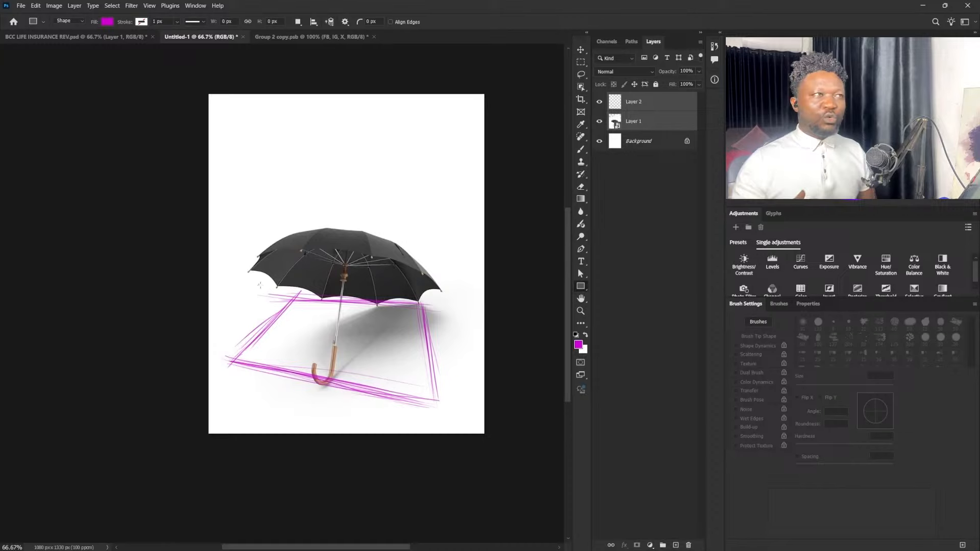
drag(244, 273, 440, 403)
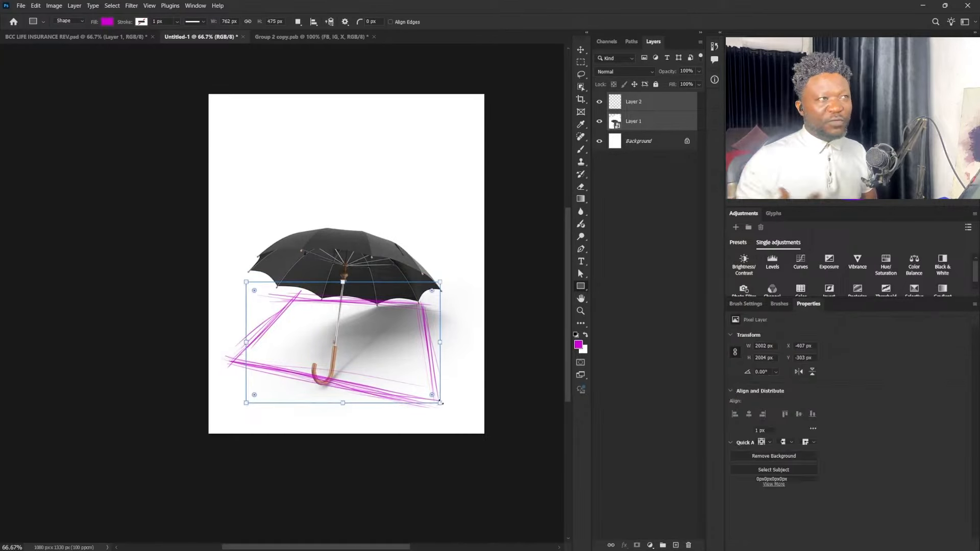
click(760, 404)
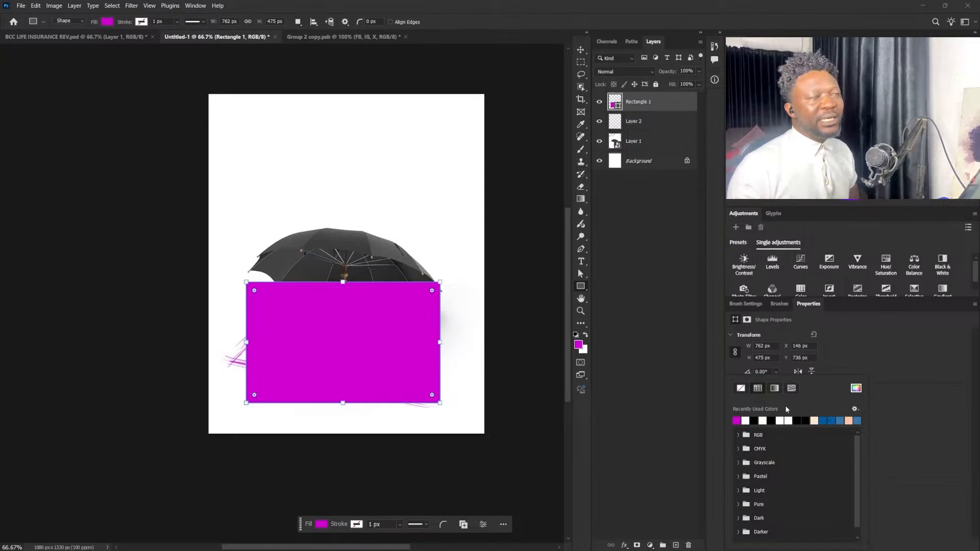
click(762, 421)
click(821, 420)
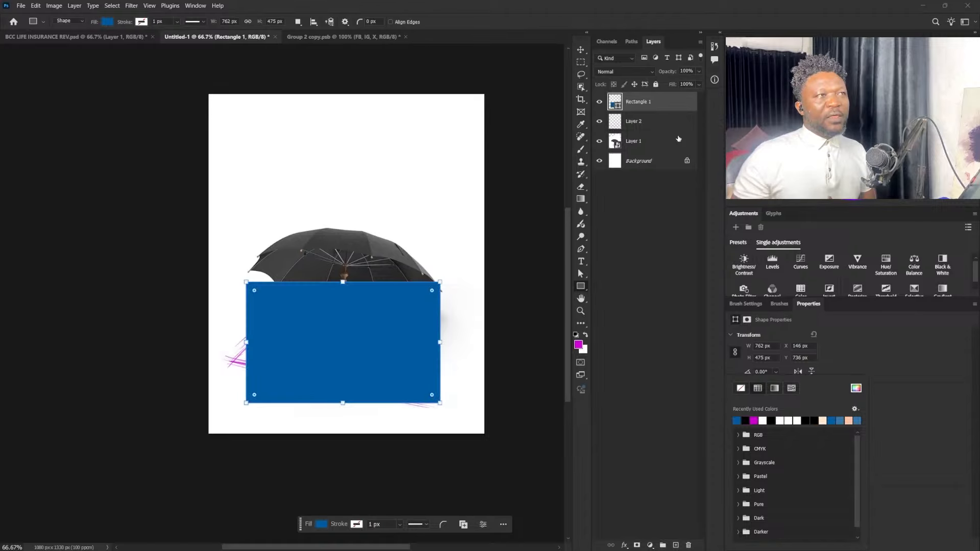
Convert the blue rectangle to a smart object and lower its opacity to 45%.
right_click(679, 101)
click(710, 292)
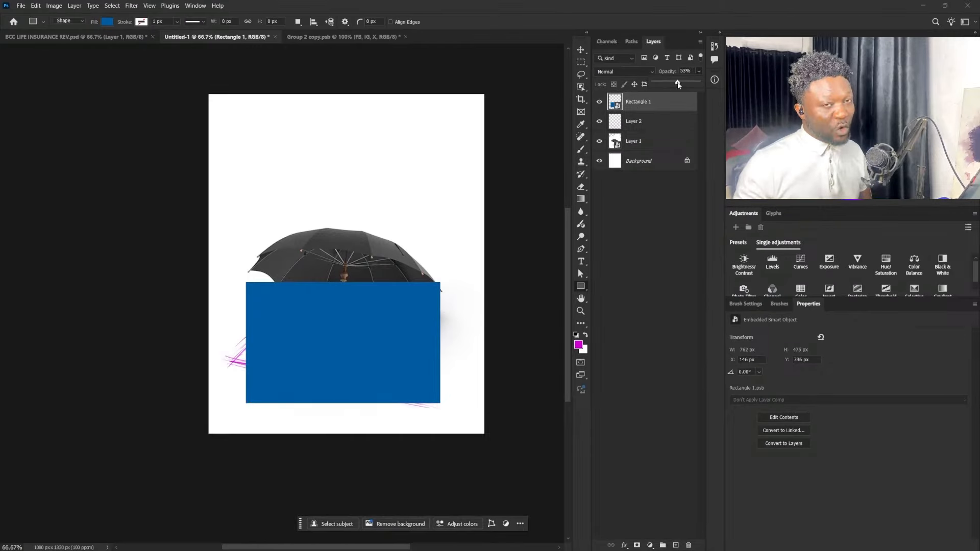
drag(678, 84, 674, 82)
Distort the translucent blue rectangle so its four corners match the magenta ground frame sketched beneath the umbrella.
key(ctrl+t)
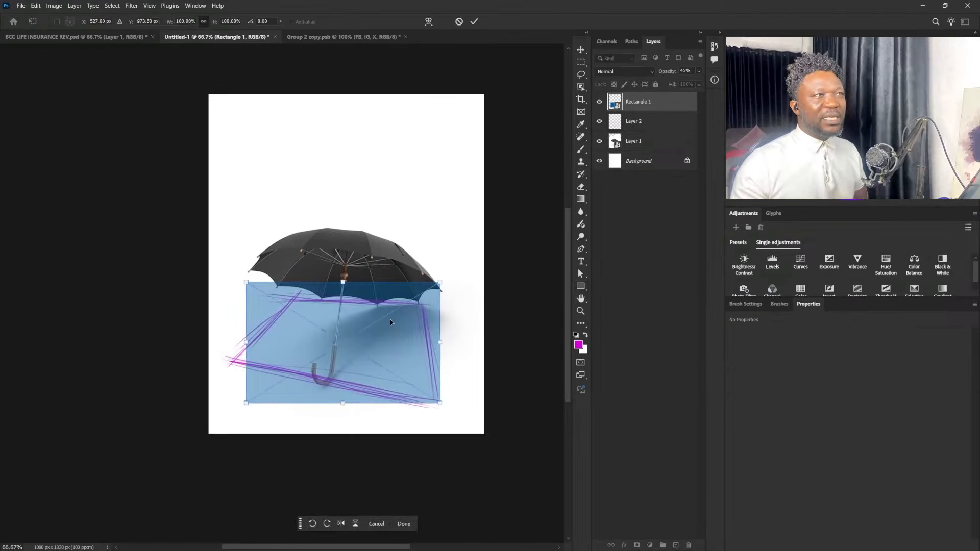
right_click(293, 313)
click(335, 367)
drag(246, 282, 295, 296)
drag(247, 403, 230, 361)
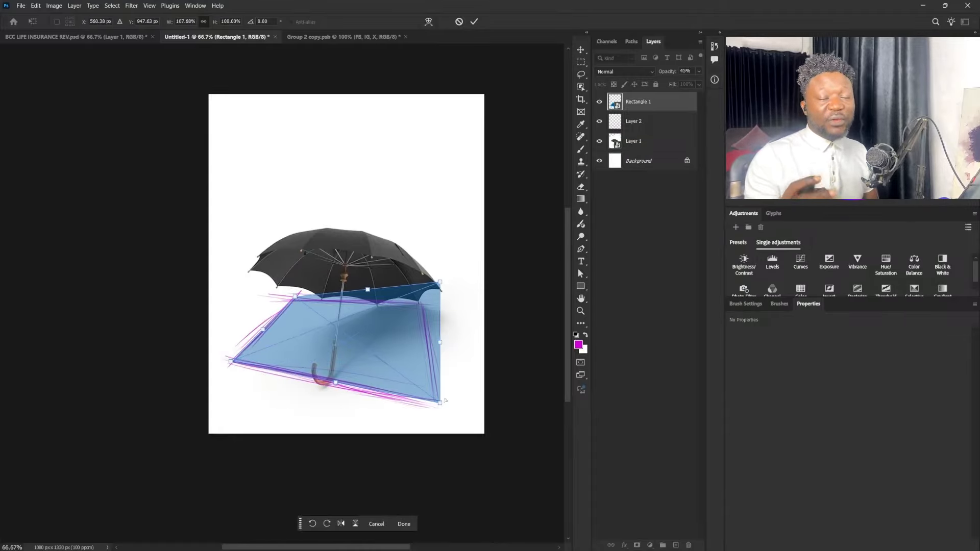
drag(440, 282, 422, 304)
drag(440, 403, 439, 399)
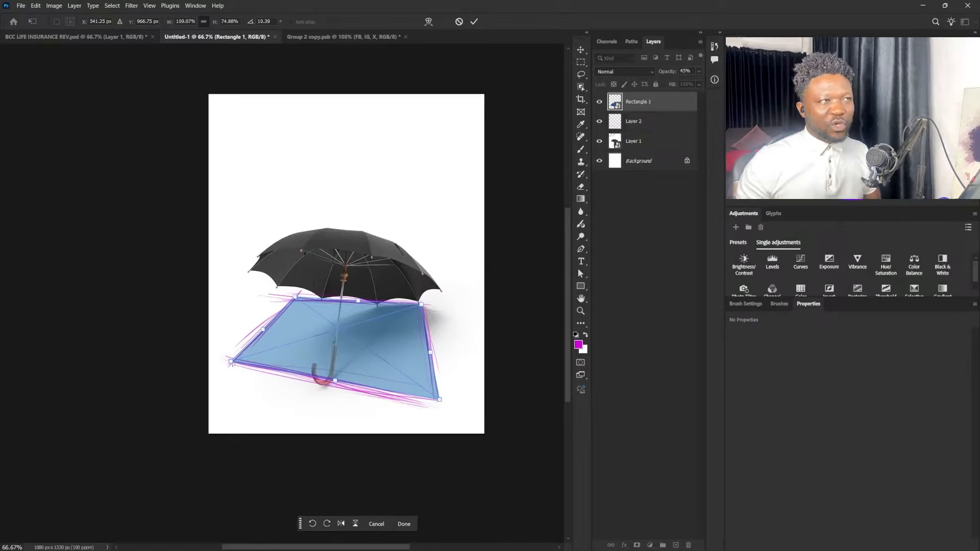
drag(230, 362, 233, 363)
drag(295, 297, 296, 299)
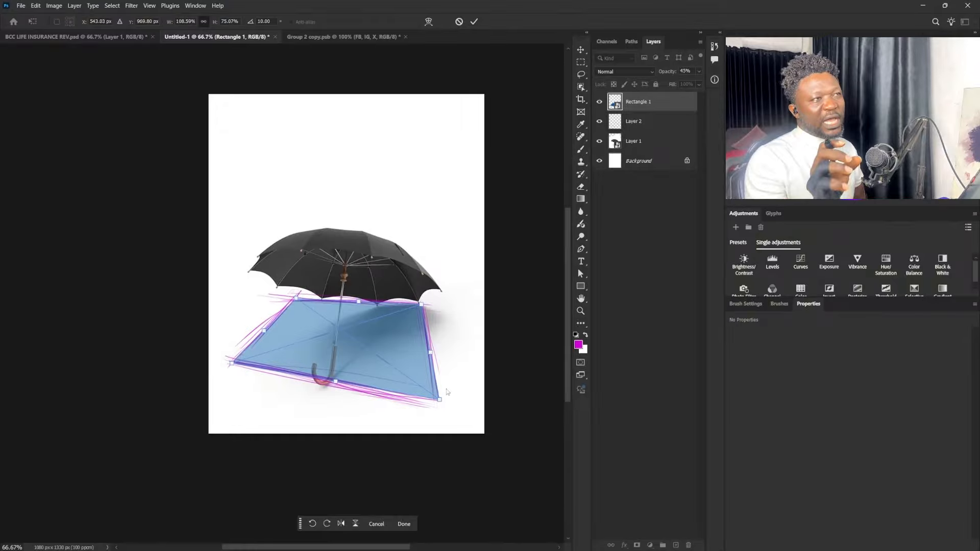
drag(439, 400, 438, 398)
drag(421, 305, 424, 307)
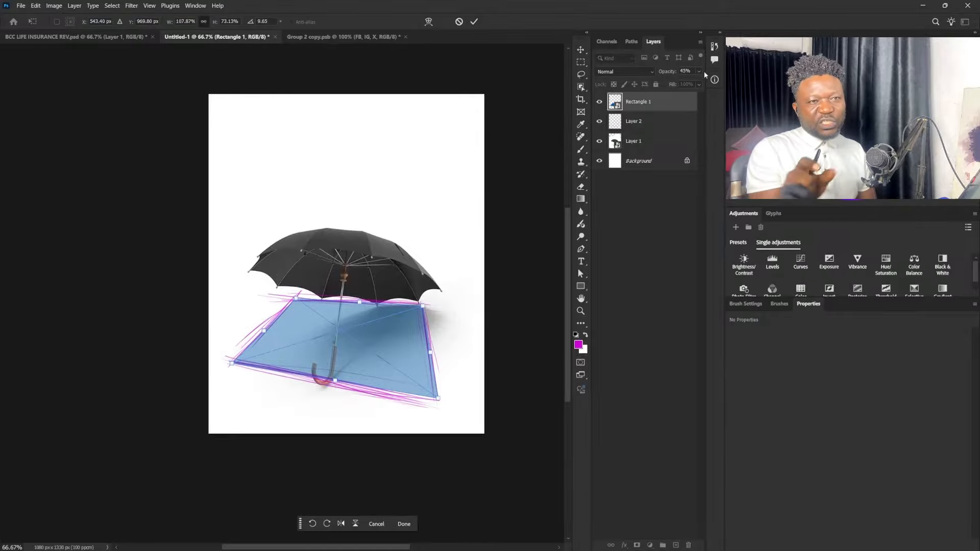
Restore the fitted rectangle to 100% opacity and open its smart object contents for editing.
drag(673, 85, 710, 111)
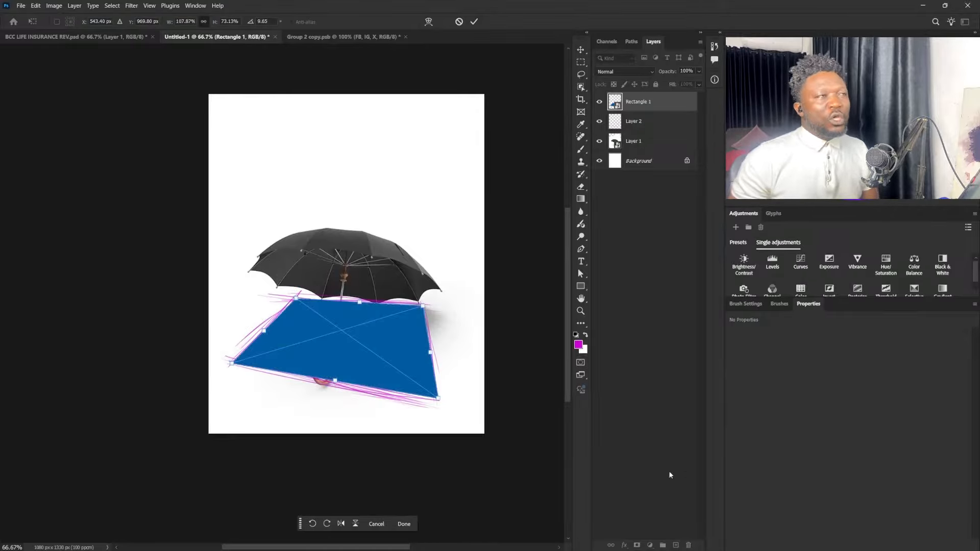
key(Return)
right_click(656, 103)
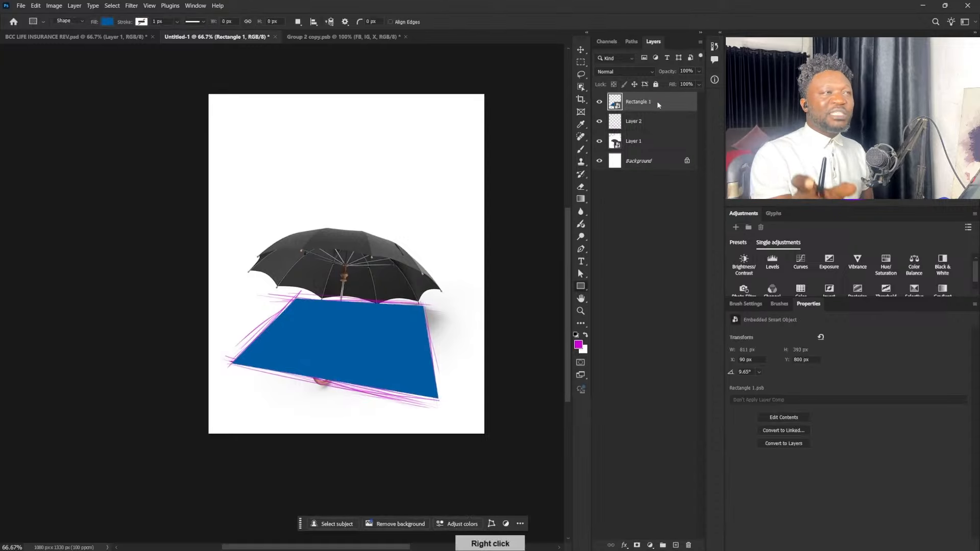
click(700, 313)
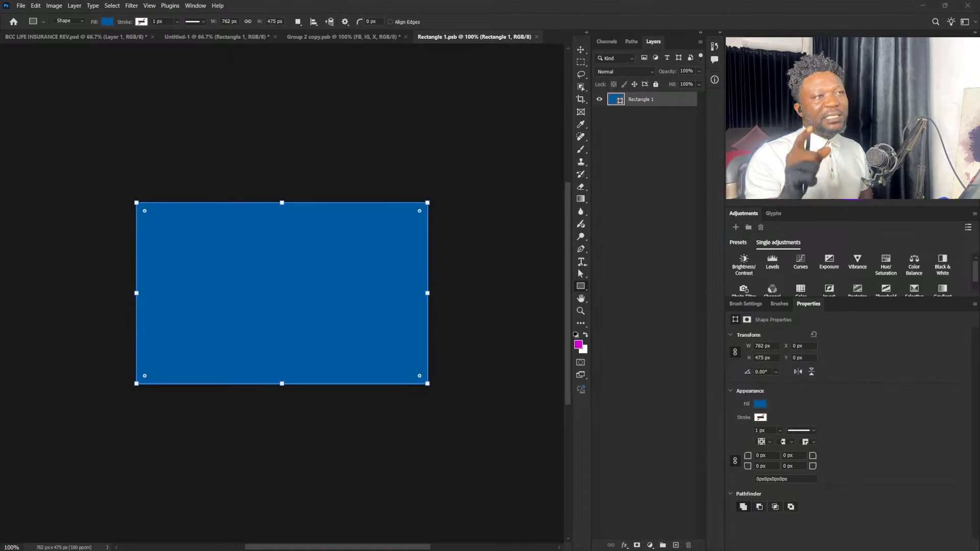
click(581, 261)
click(258, 303)
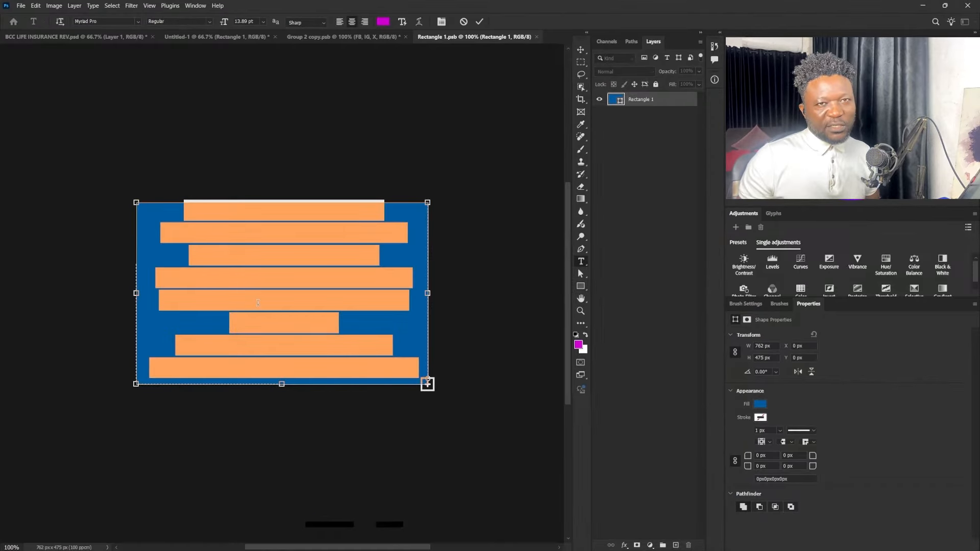
click(581, 50)
key(ctrl+z)
click(600, 99)
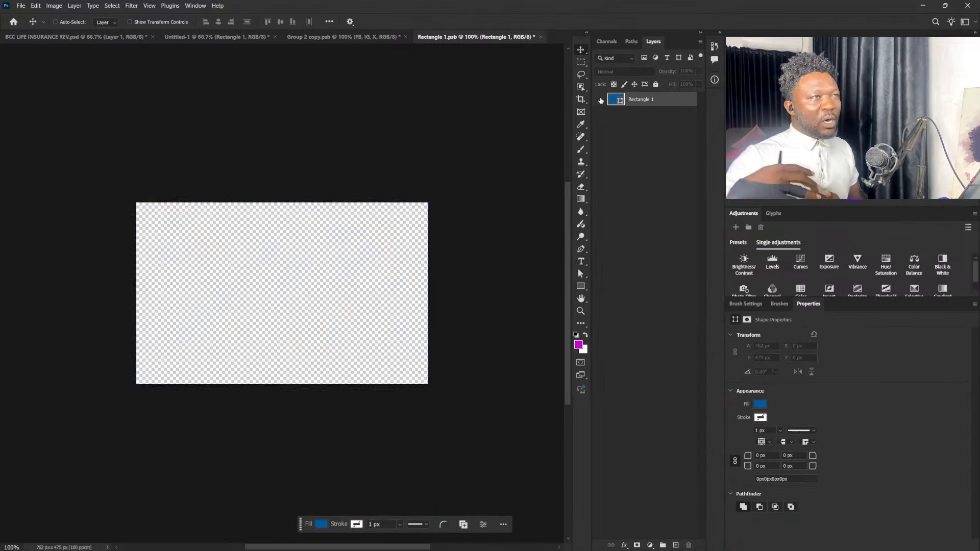
click(599, 100)
Add a new layer above the blue rectangle and create the text INSURANCE on it.
click(676, 545)
click(628, 113)
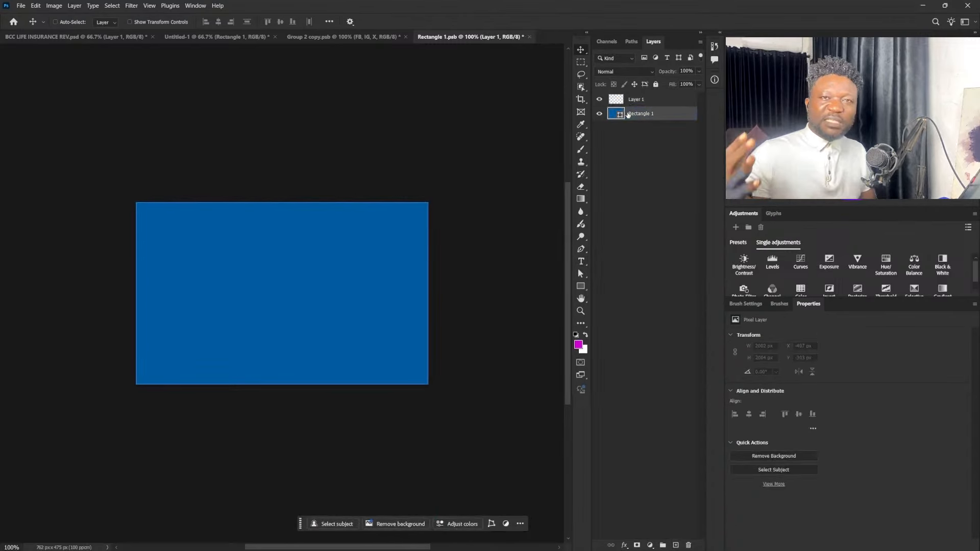
click(624, 99)
click(582, 262)
click(353, 260)
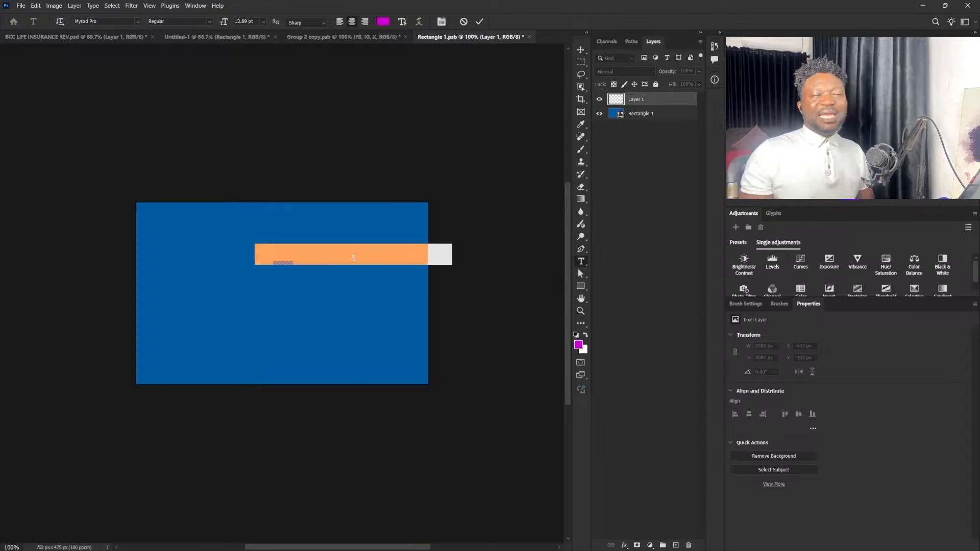
text(INSURANCE)
Set the INSURANCE text in Helvetica Neue LT Pro 83 Heavy Extended with tracking 0.
key(ctrl+a)
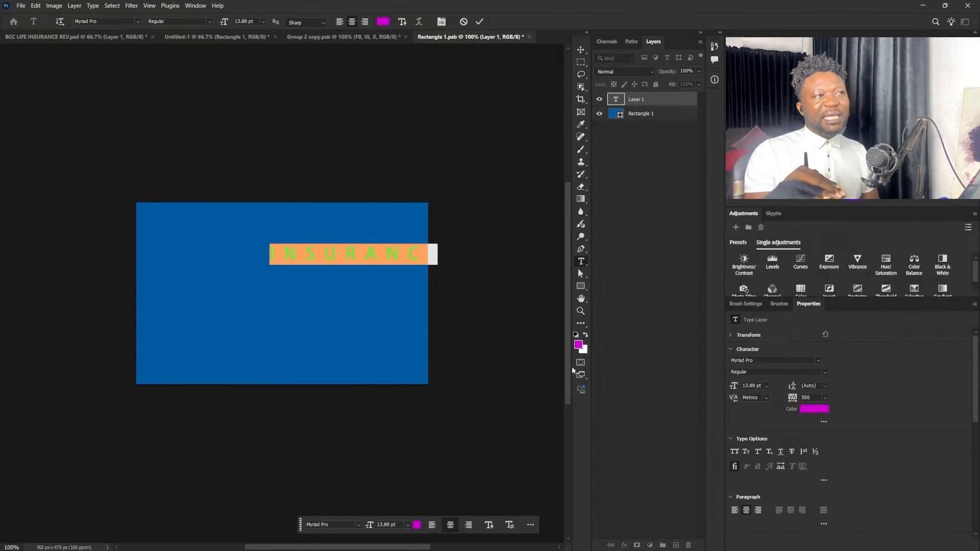
click(820, 361)
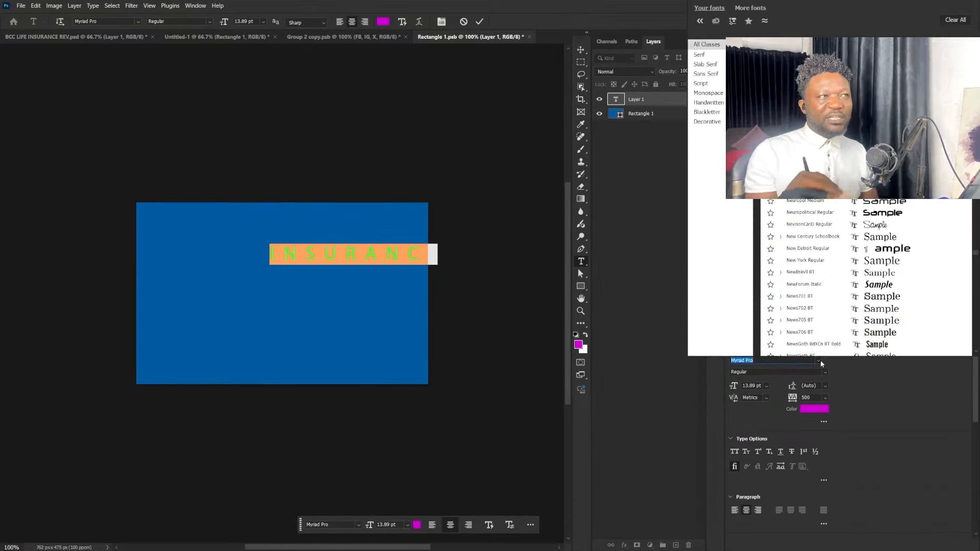
text(helv)
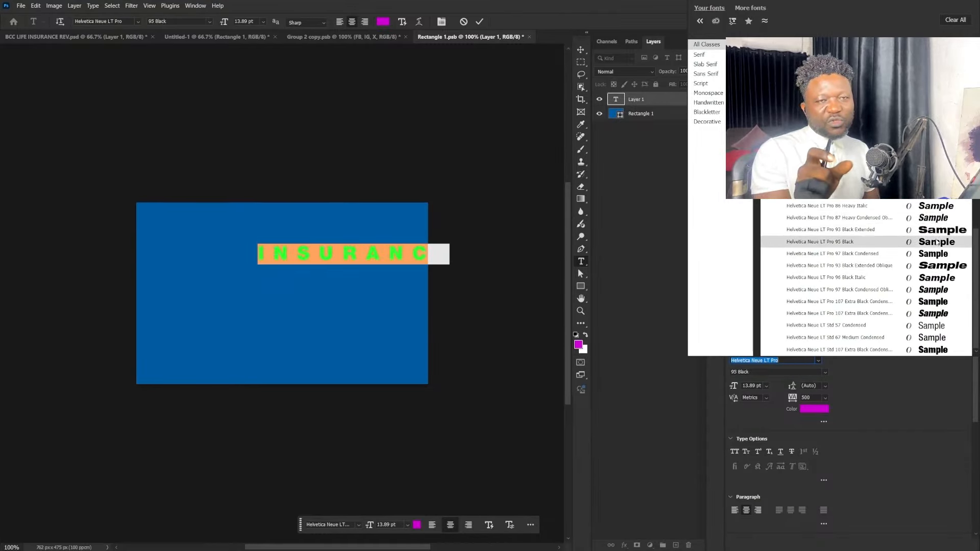
click(938, 157)
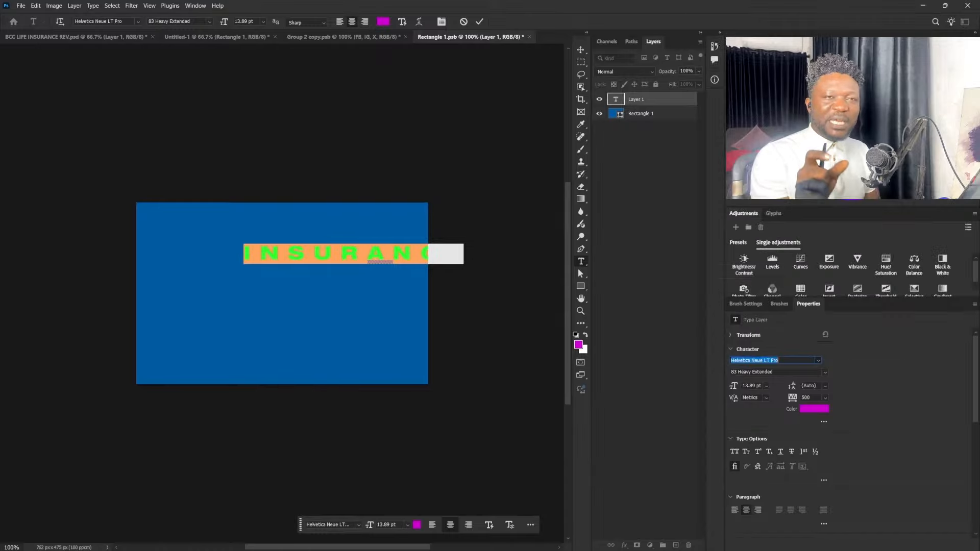
text(0)
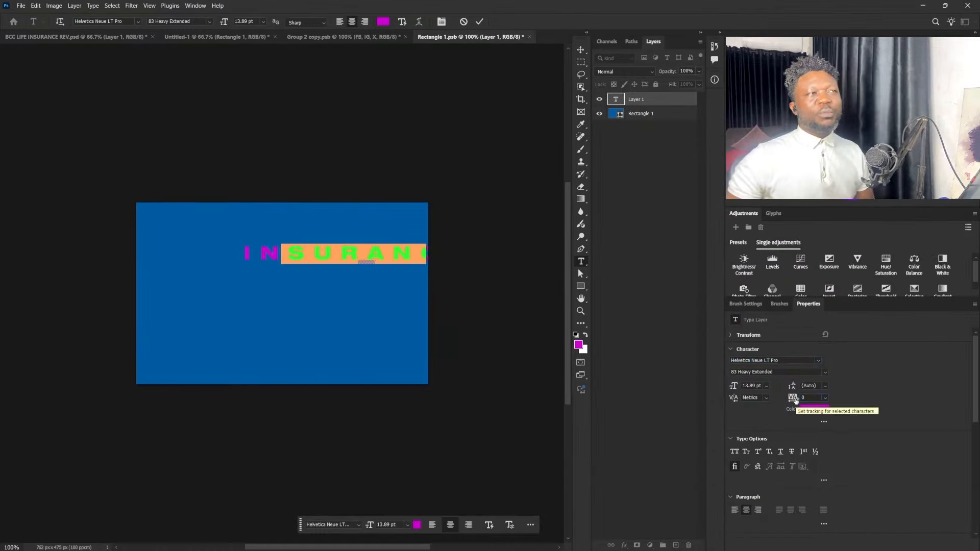
Enlarge the INSURANCE text to about 24.15 pt and centre it horizontally in the lower half of the blue rectangle.
click(581, 50)
drag(431, 228, 380, 300)
key(ctrl+t)
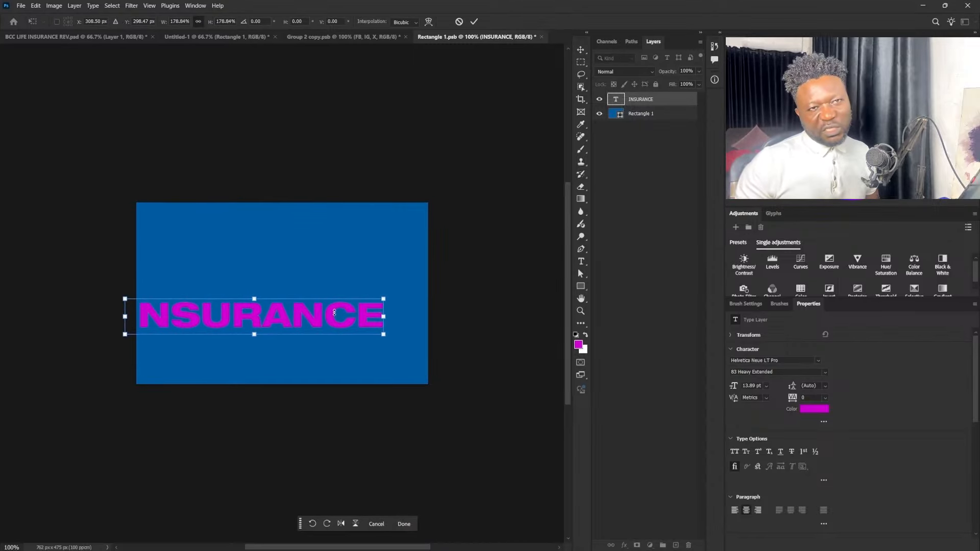
drag(295, 316, 323, 330)
key(Return)
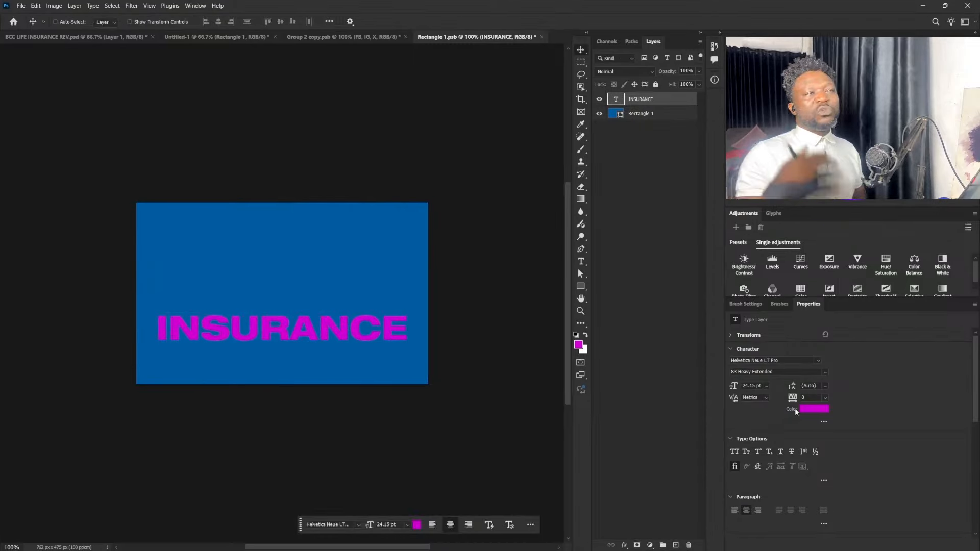
Colour the INSURANCE text white (ffffff).
click(814, 409)
text(ffffff)
key(Return)
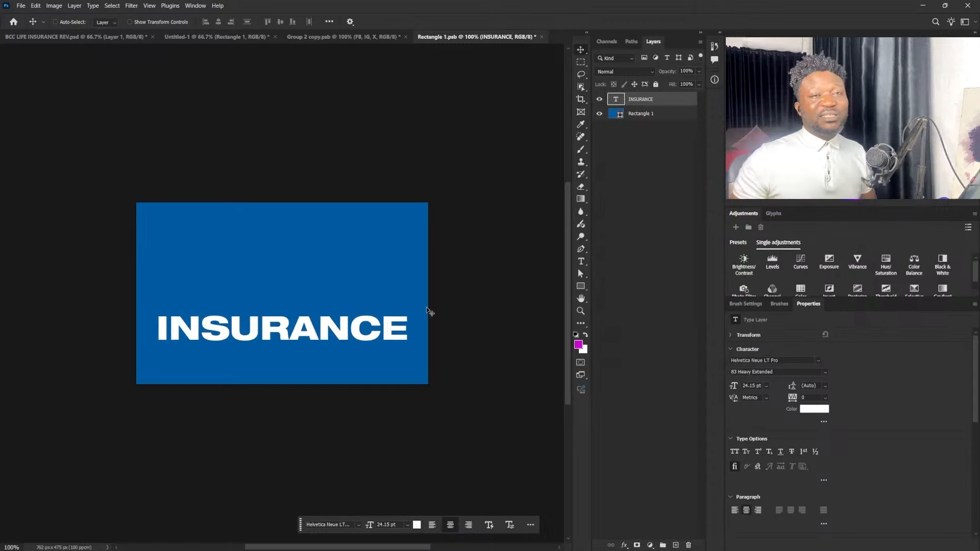
Shift the white INSURANCE text up and to the left, and duplicate its layer for text editing.
drag(378, 328, 337, 313)
key(ctrl+j)
double_click(336, 316)
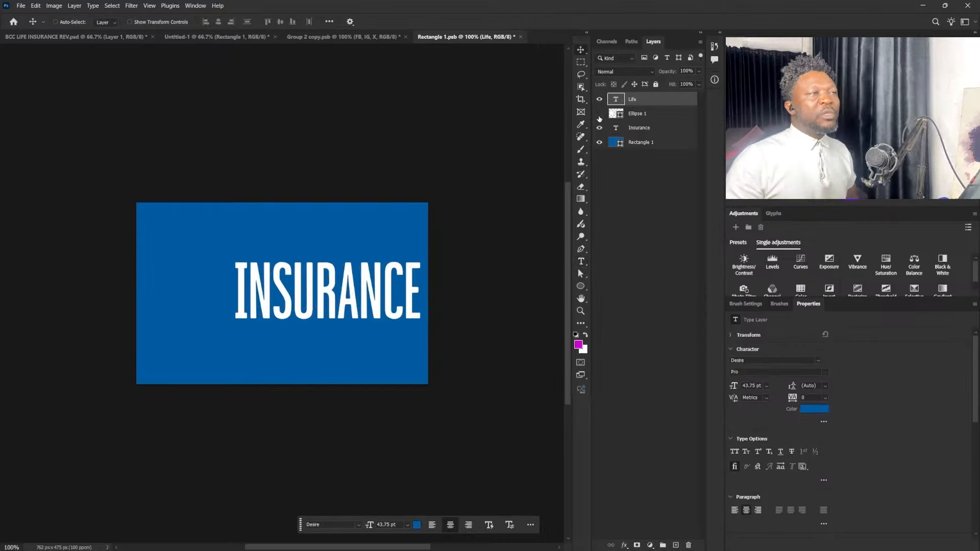
Show the white circle behind the word Life and scale both down together to a circle about 204 px wide.
click(600, 113)
click(641, 112)
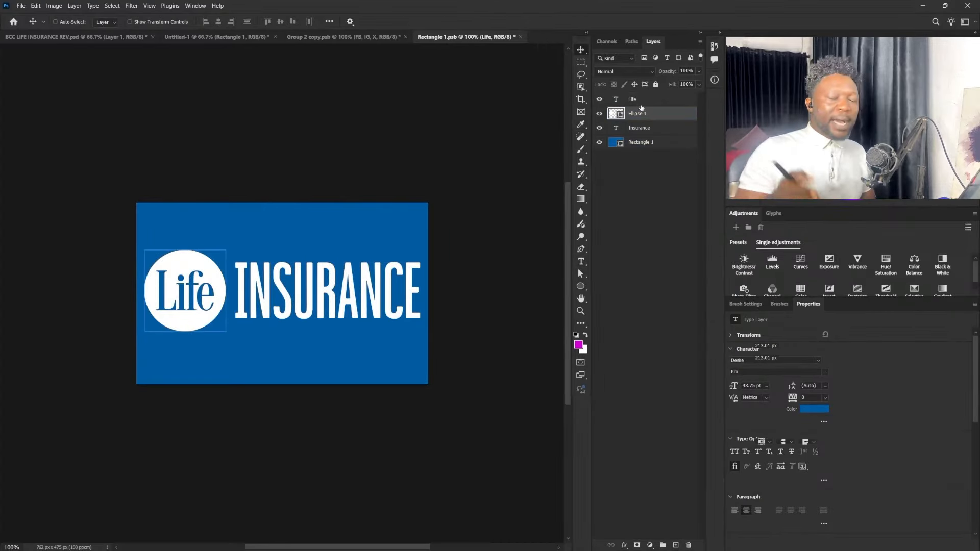
ctrl+click(640, 100)
mouse_move(337, 275)
key(ctrl+t)
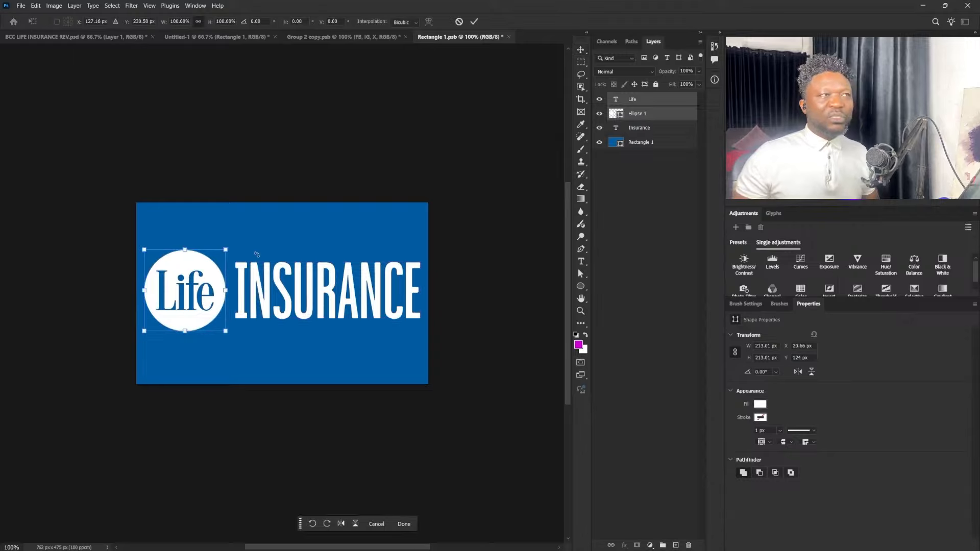
drag(225, 250, 214, 276)
key(Return)
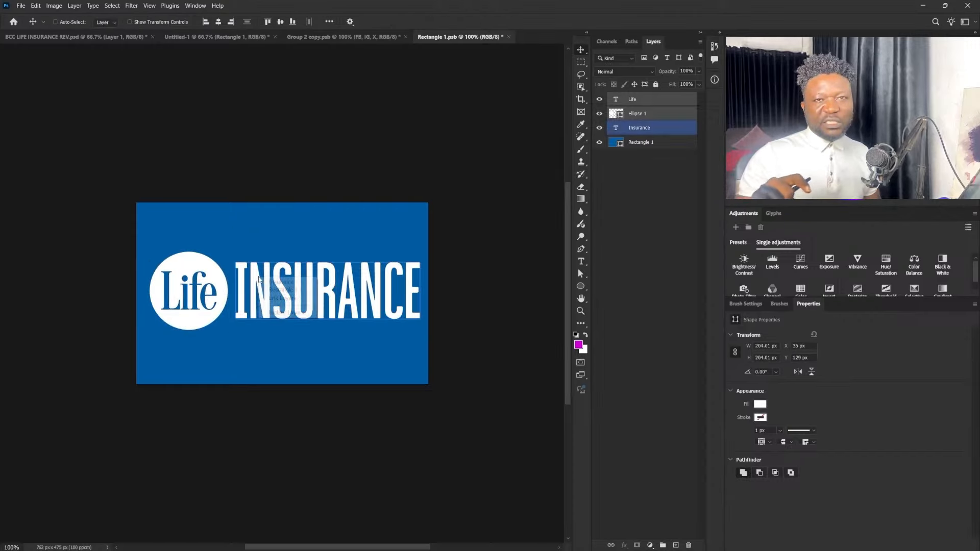
Change the INSURANCE text colour to black (000000).
ctrl+click(291, 296)
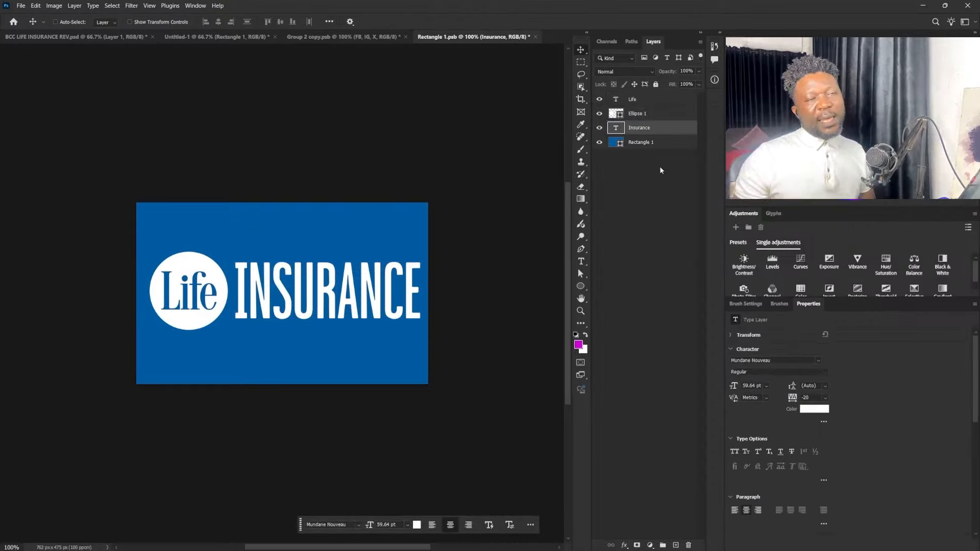
click(814, 409)
click(615, 293)
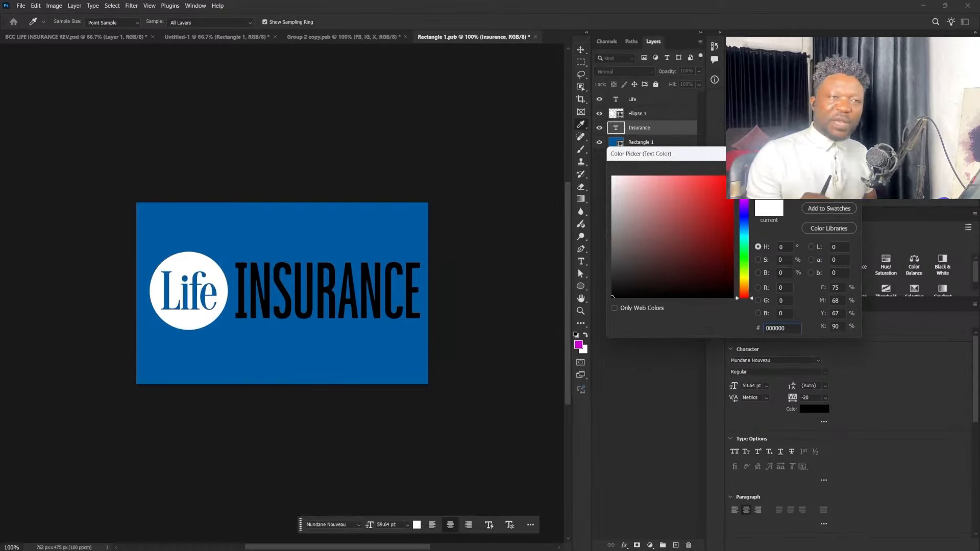
key(Return)
Fill the circle behind the word Life with a deep red.
click(647, 114)
click(755, 404)
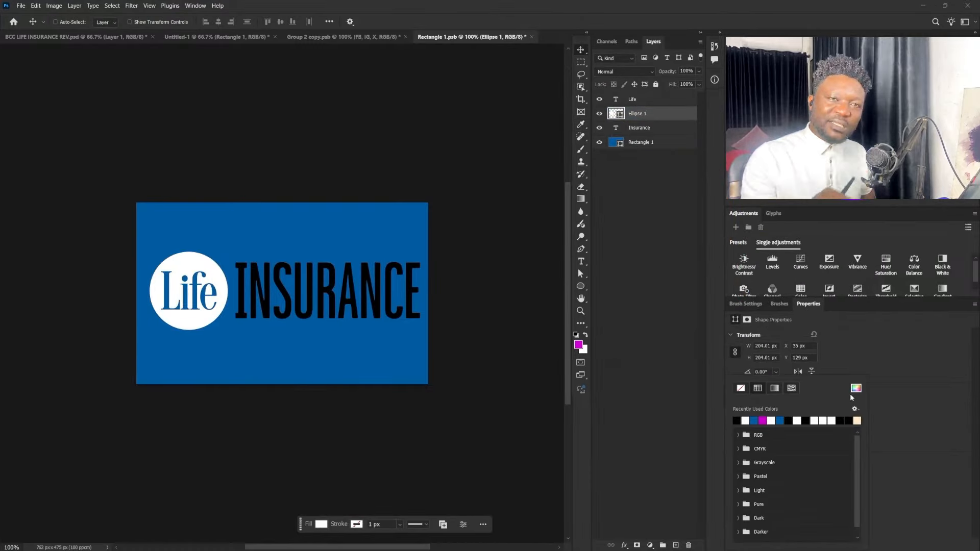
click(856, 388)
click(734, 214)
key(Return)
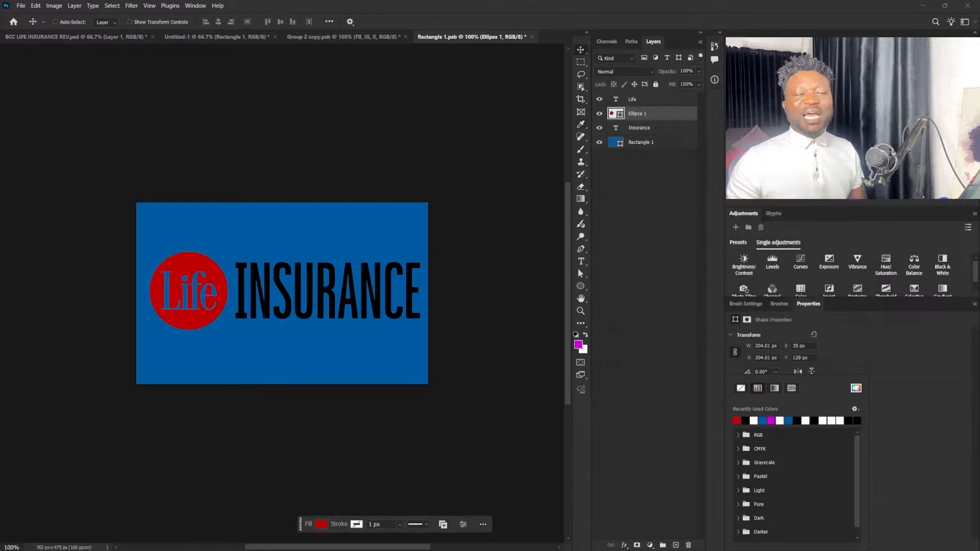
Change the colour of the Life text to white.
click(633, 98)
click(806, 411)
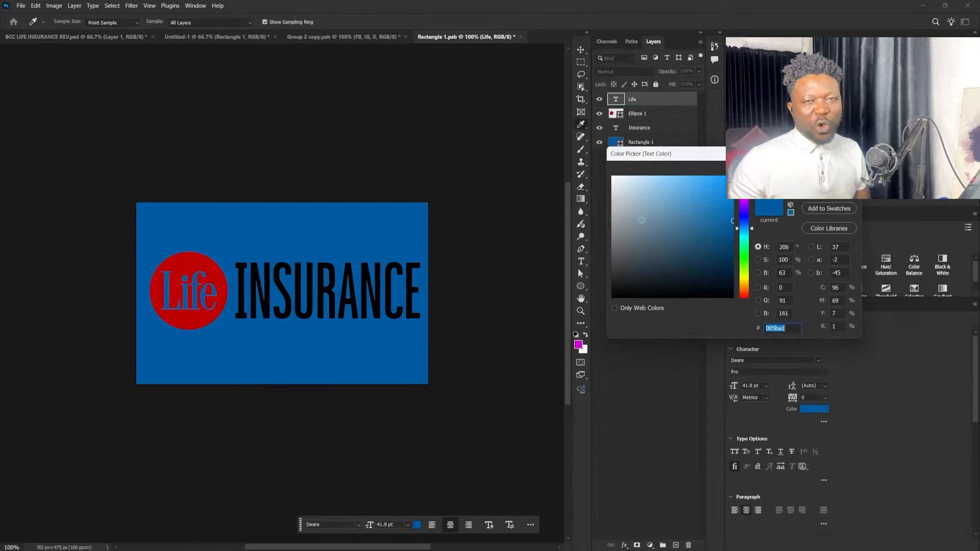
click(613, 177)
key(Return)
Hide the blue rectangle layer and save the smart object contents.
click(635, 143)
click(599, 143)
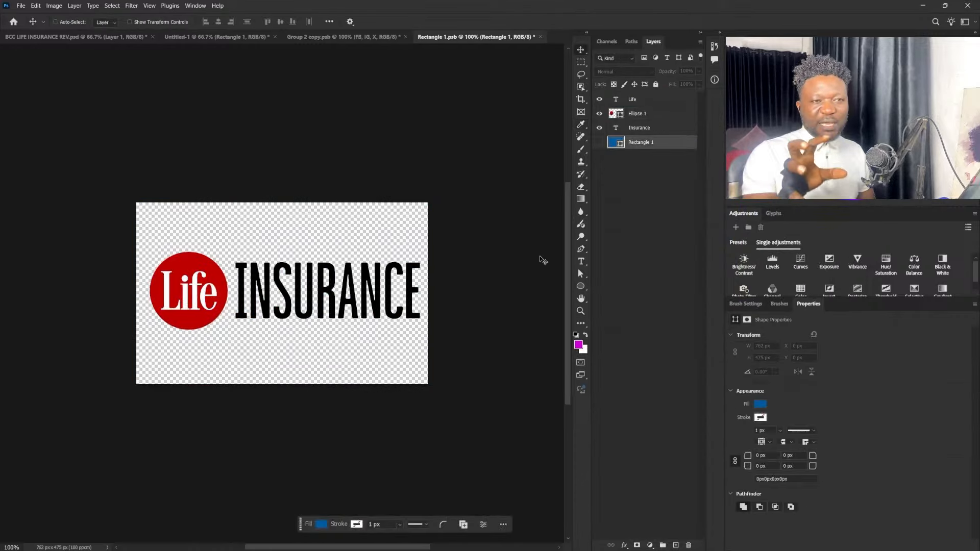
key(ctrl+s)
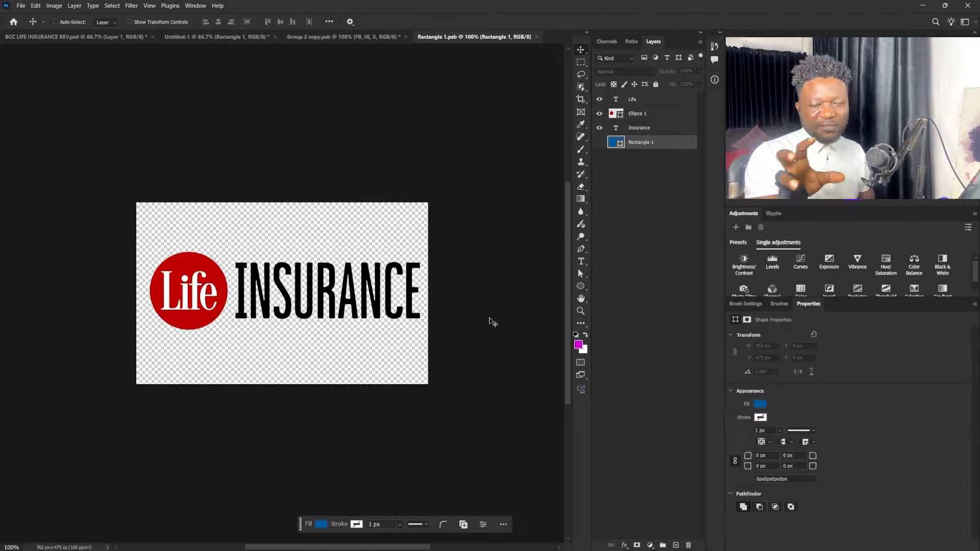
In Untitled-1, enlarge and adjust the Life INSURANCE lettering on the umbrella's ground plane to about 744 × 188 px.
click(207, 38)
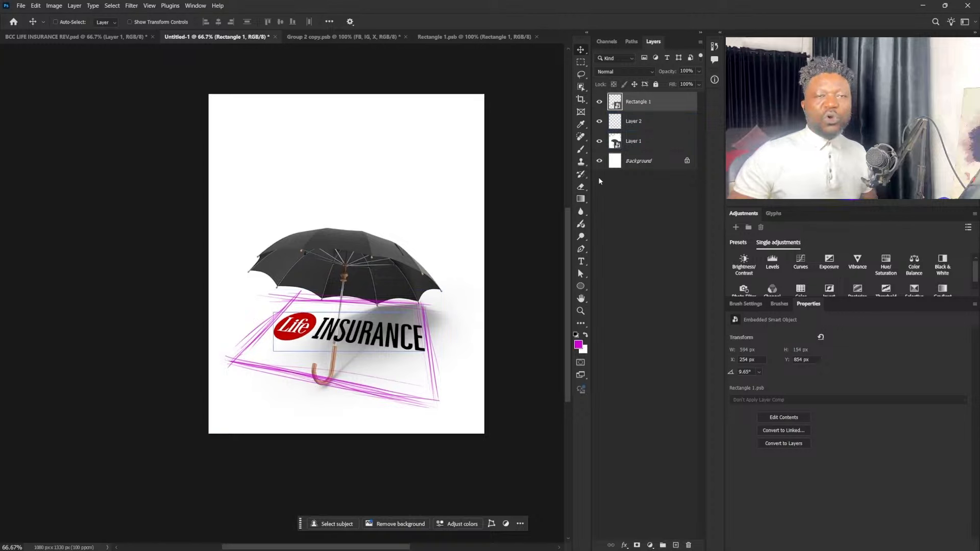
key(ctrl+t)
drag(422, 306, 453, 321)
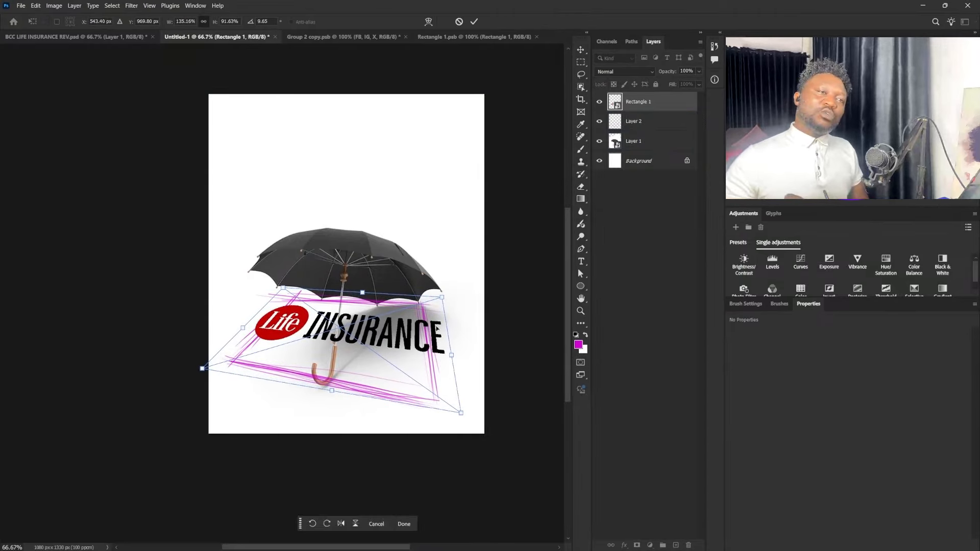
drag(202, 368, 190, 372)
drag(356, 327, 357, 328)
drag(441, 293, 437, 294)
key(Return)
Hide the magenta frame sketch layer and switch to the Group 2 copy.psb document.
click(600, 122)
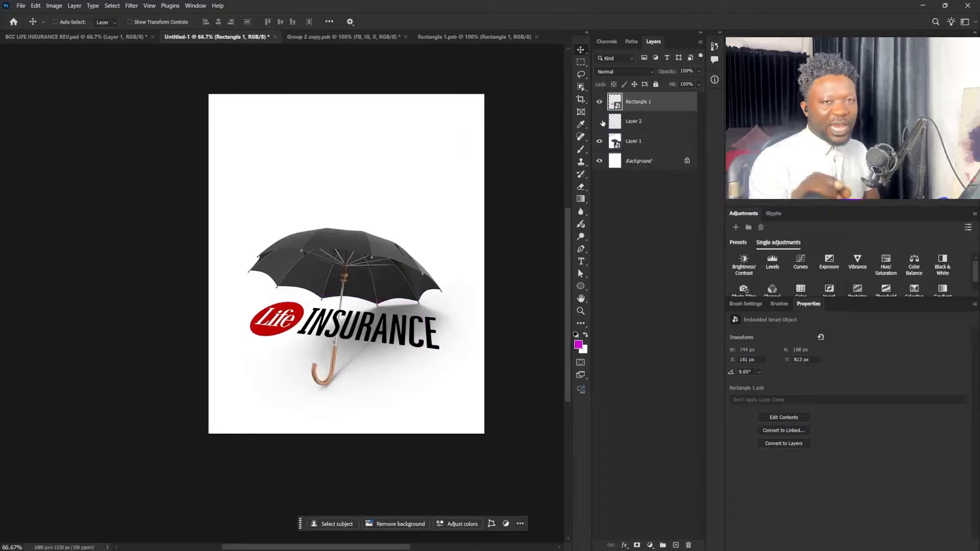
click(342, 38)
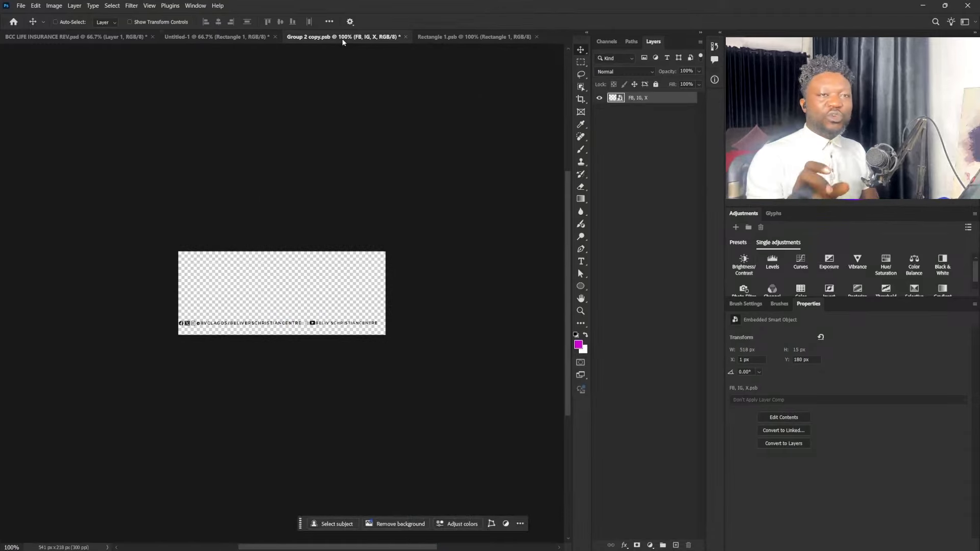
click(219, 36)
click(457, 38)
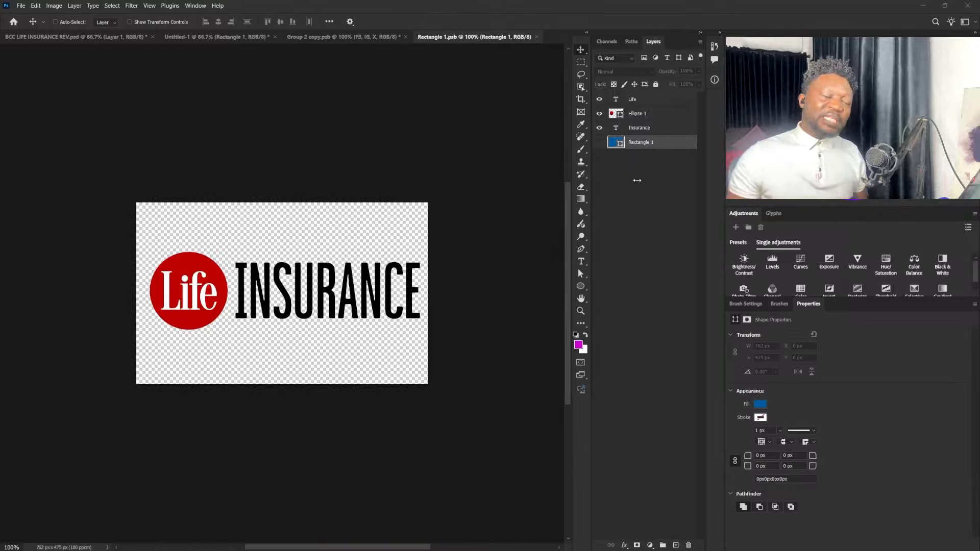
click(581, 261)
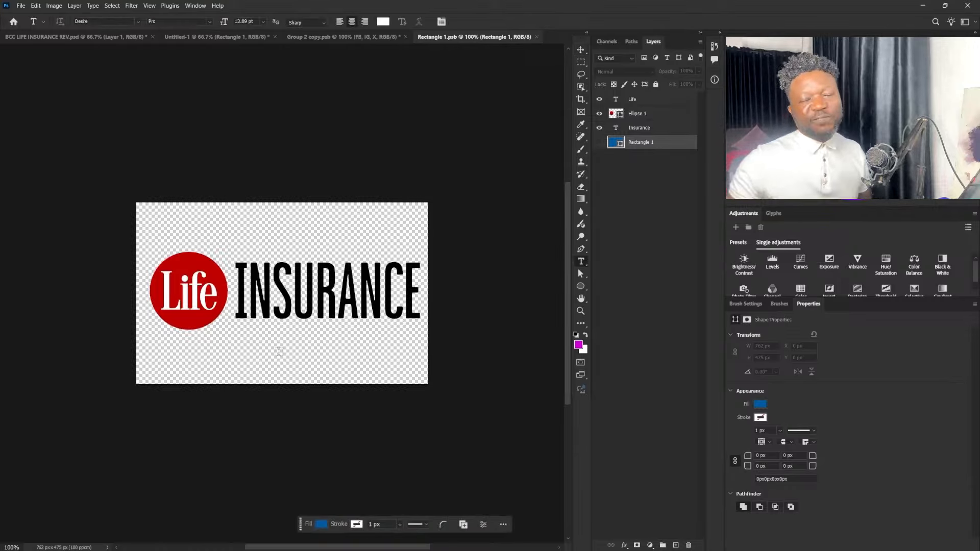
click(273, 353)
key(ctrl+v)
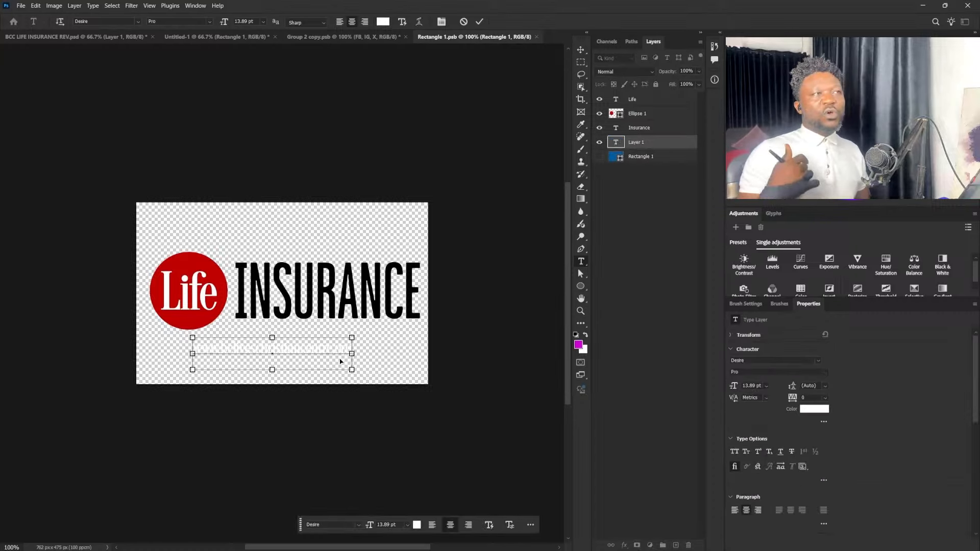
key(ctrl+a)
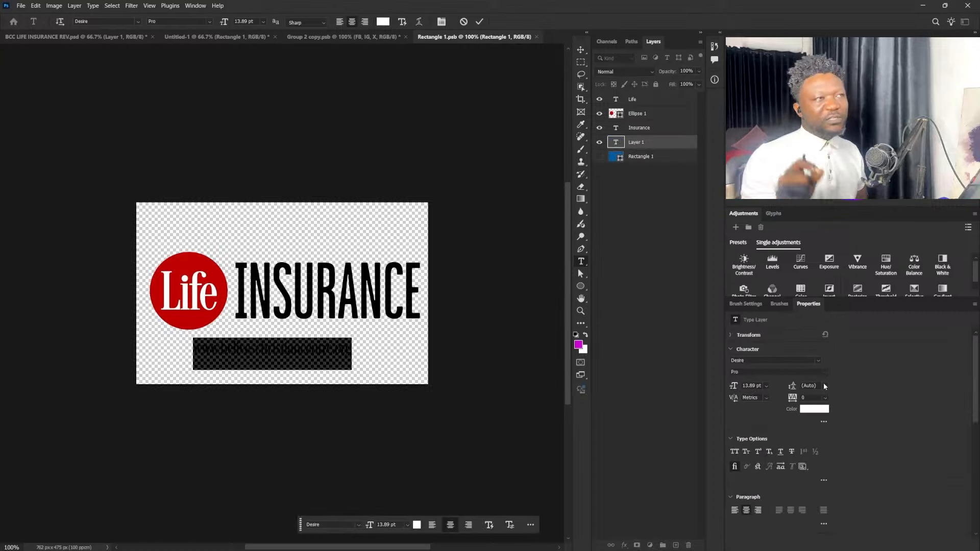
click(814, 409)
click(365, 269)
click(829, 171)
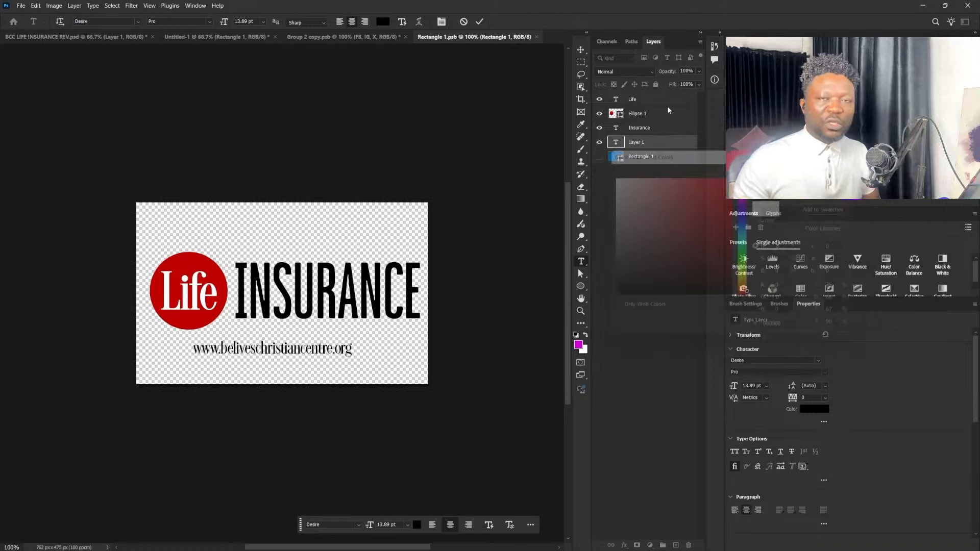
Move the web address directly under INSURANCE, aligned to its right end, and scale it down to about 12.08 pt.
click(581, 50)
drag(384, 323, 449, 306)
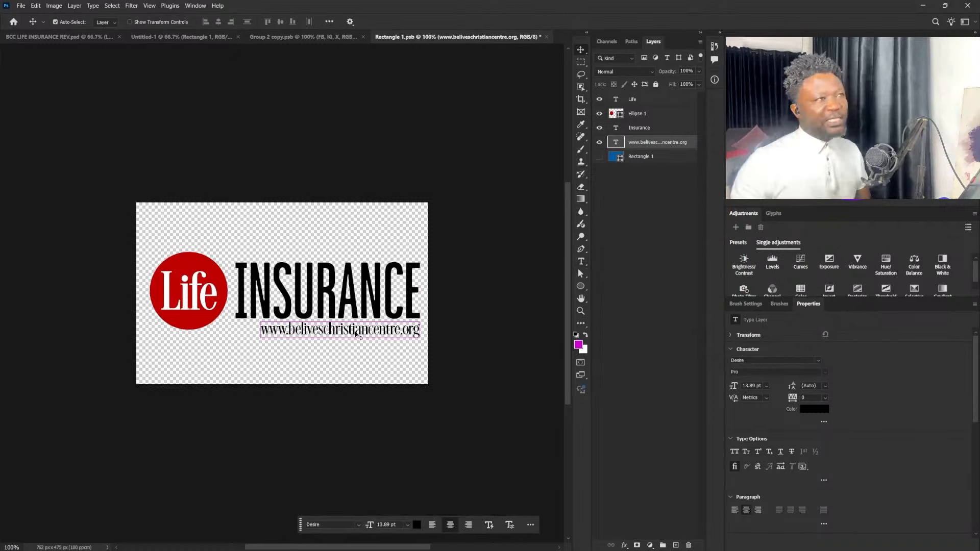
key(ctrl+t)
drag(259, 314, 276, 322)
key(Return)
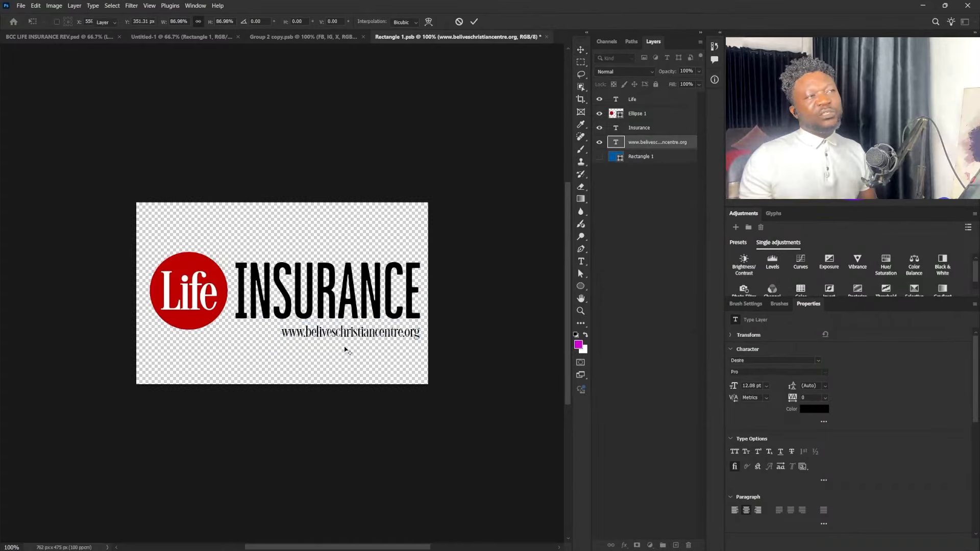
drag(392, 345, 392, 341)
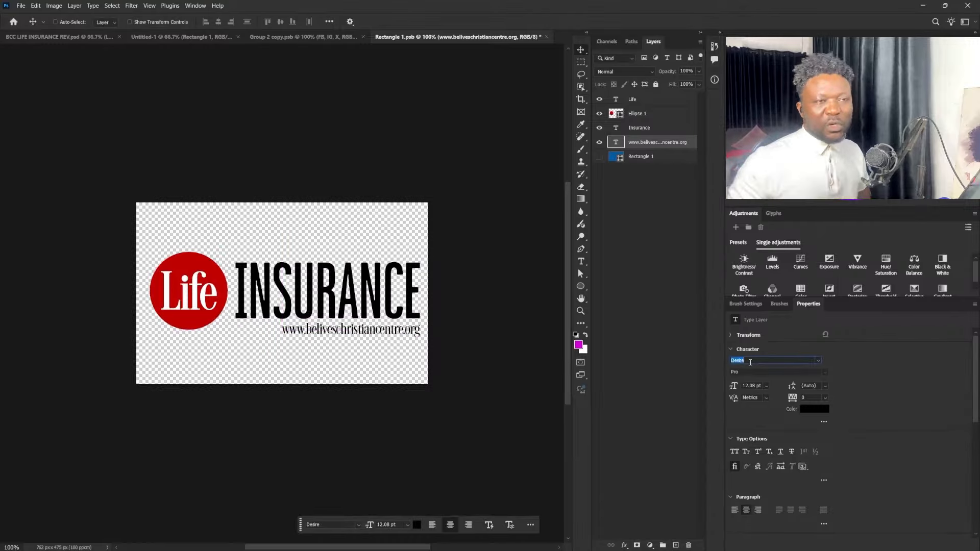
Change the web address font to Adelle Sans Regular and scale it down to about 6.5 pt under INSURANCE.
click(818, 360)
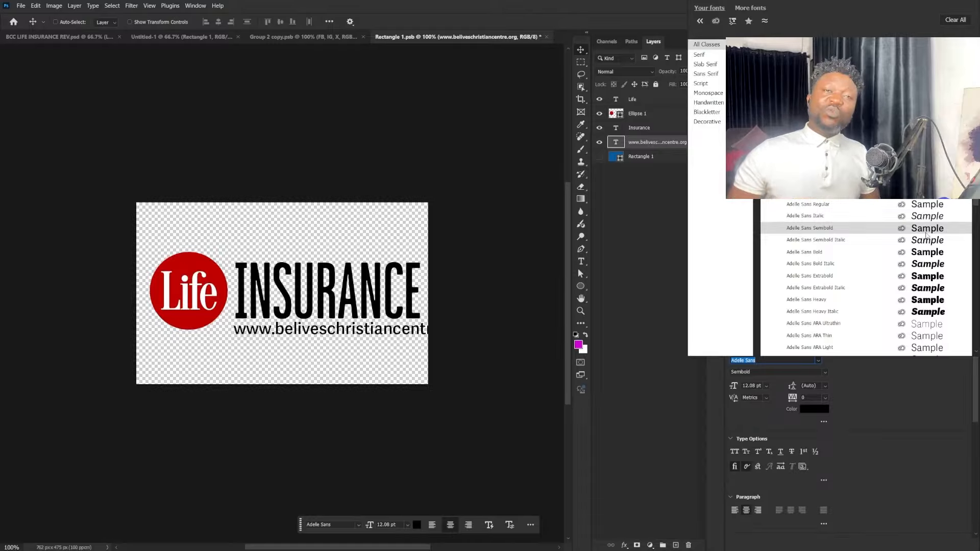
click(926, 206)
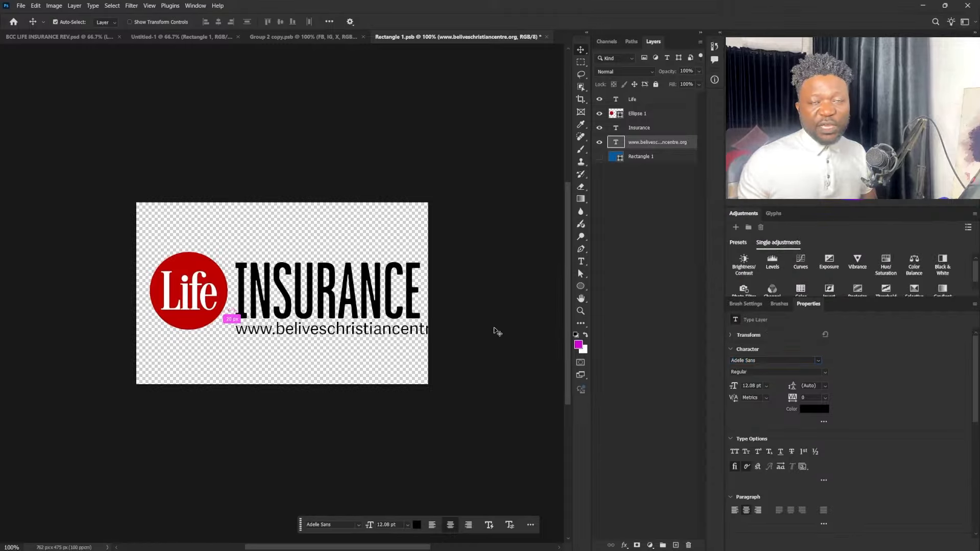
key(ctrl+t)
drag(234, 319, 277, 323)
drag(414, 331, 410, 331)
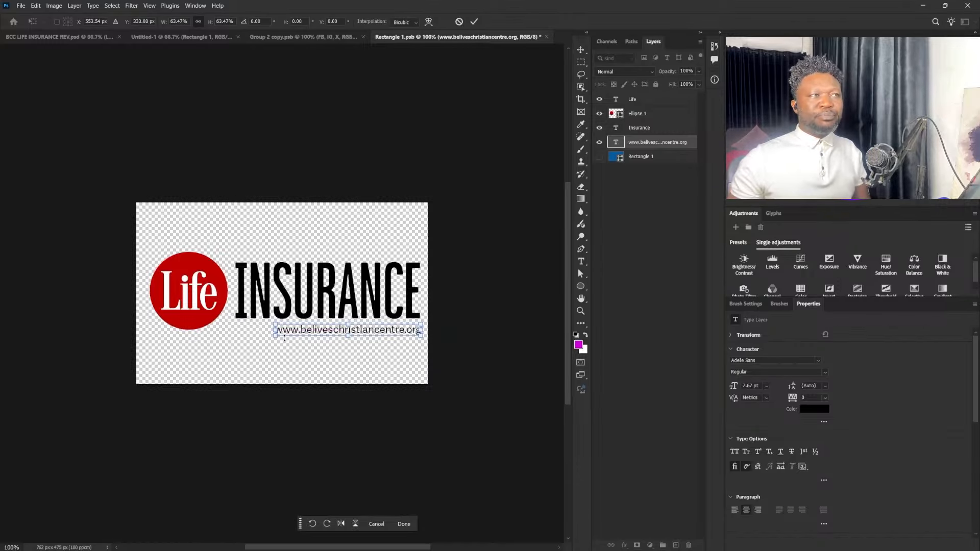
drag(274, 325, 263, 329)
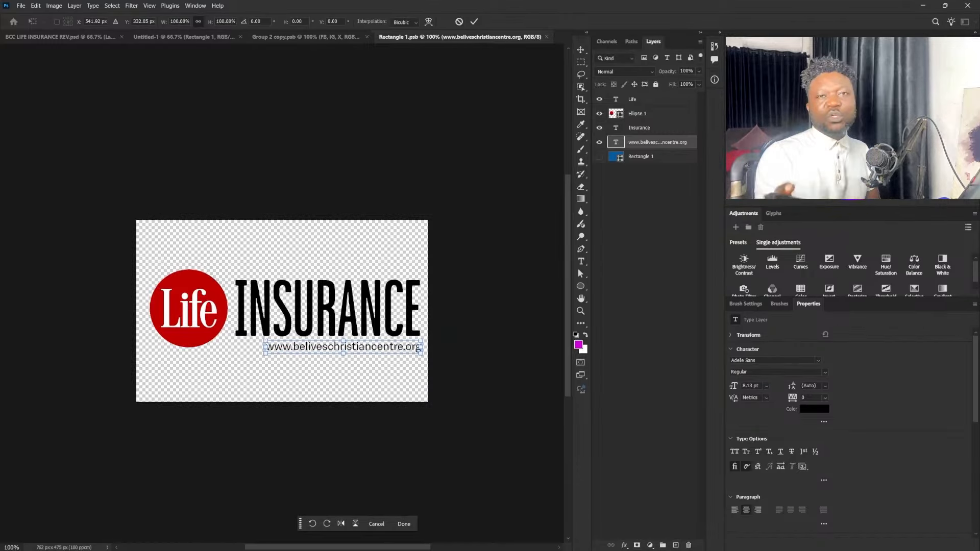
drag(263, 355, 297, 350)
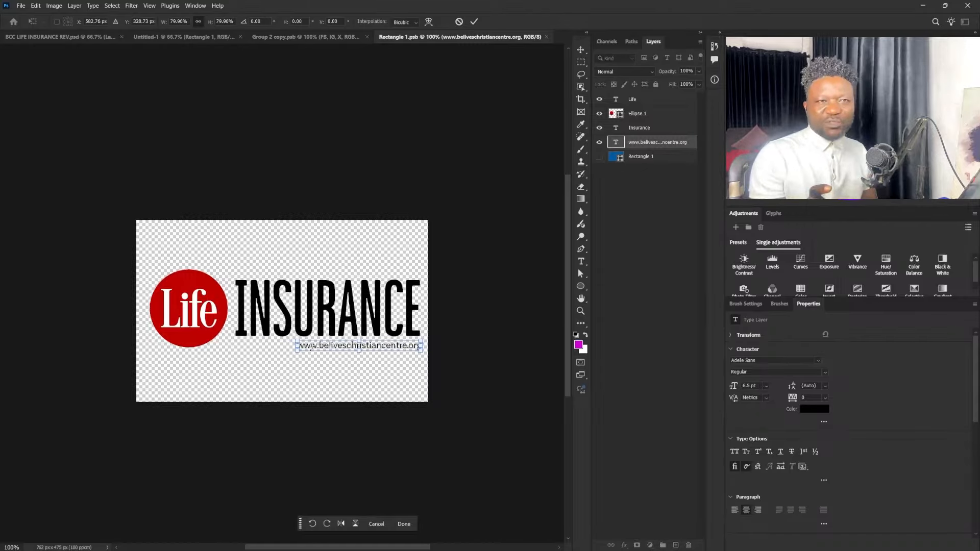
key(Return)
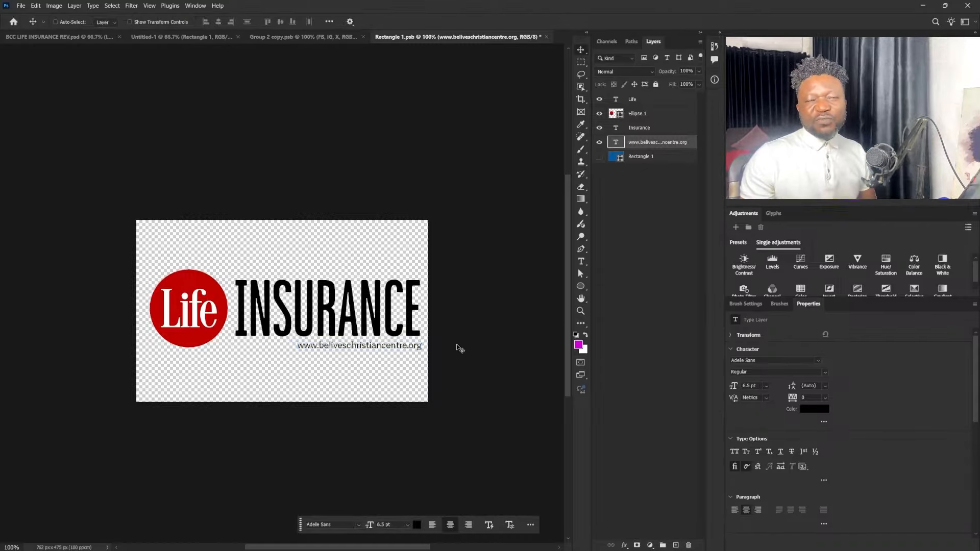
Nudge the web address left to line up with INSURANCE, scale it to about 6.4 pt and save the smart object.
key(Left)
key(Left)
key(Left)
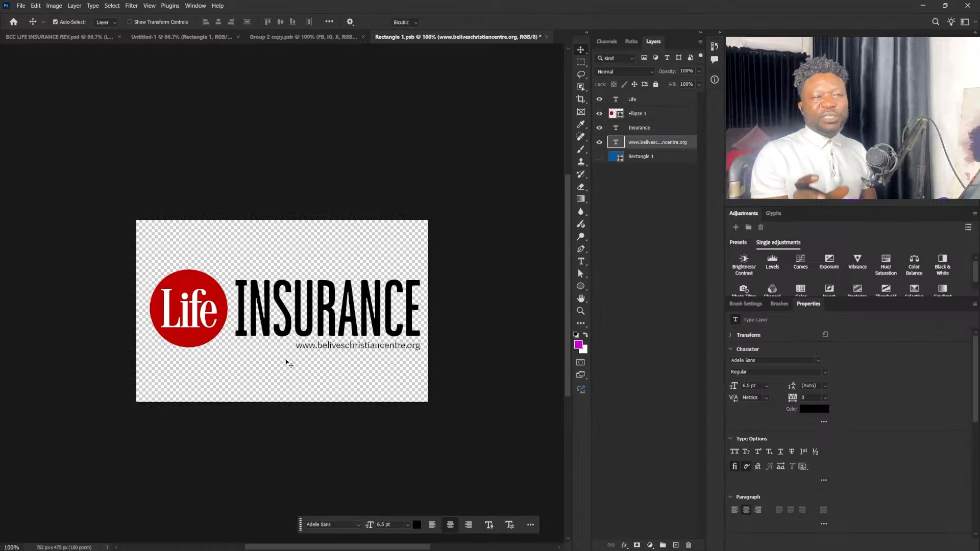
key(ctrl+t)
drag(296, 352, 312, 351)
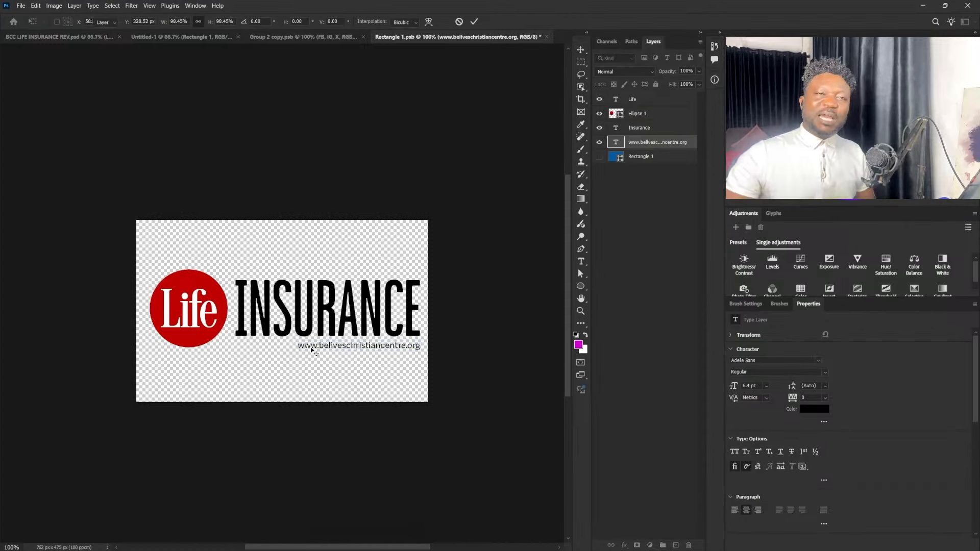
key(Return)
key(ctrl+s)
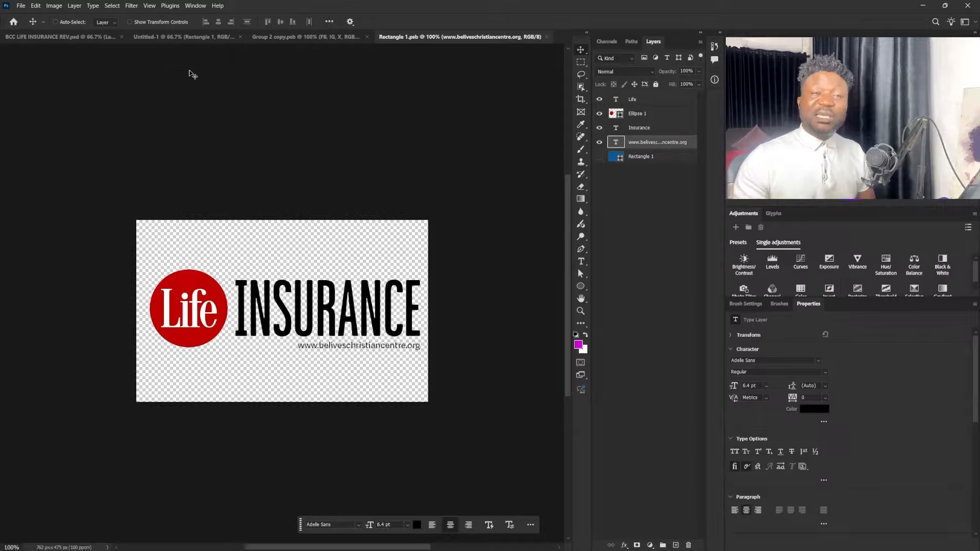
In Untitled-1, hide the lettering layer, outline the umbrella's metal shaft with the Pen tool and convert the path to a selection.
click(175, 36)
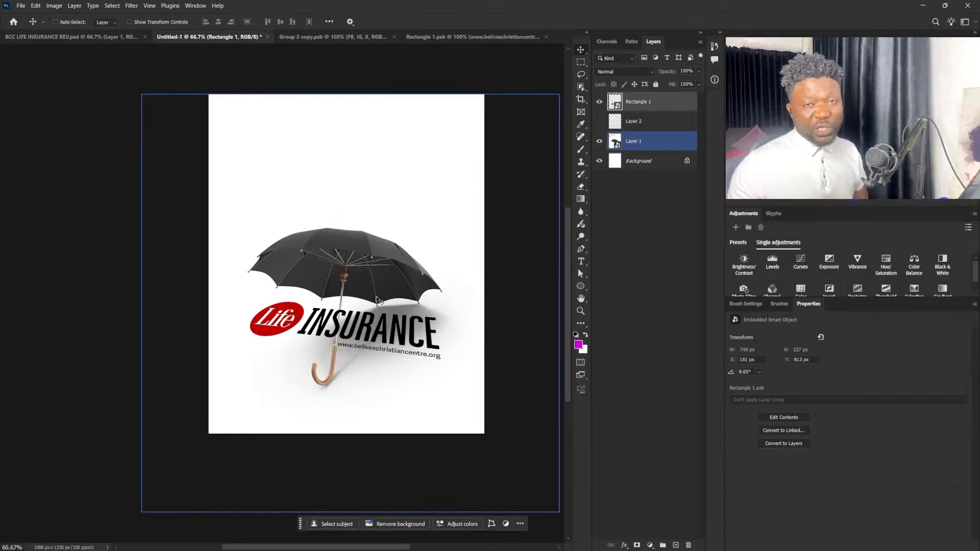
click(600, 103)
scroll(348, 330, up, 5)
key(p)
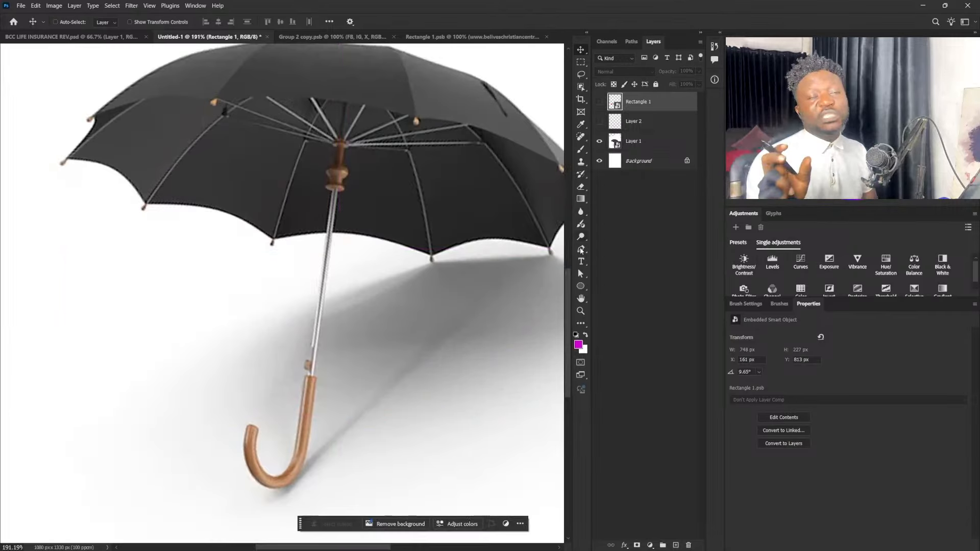
click(329, 260)
click(312, 371)
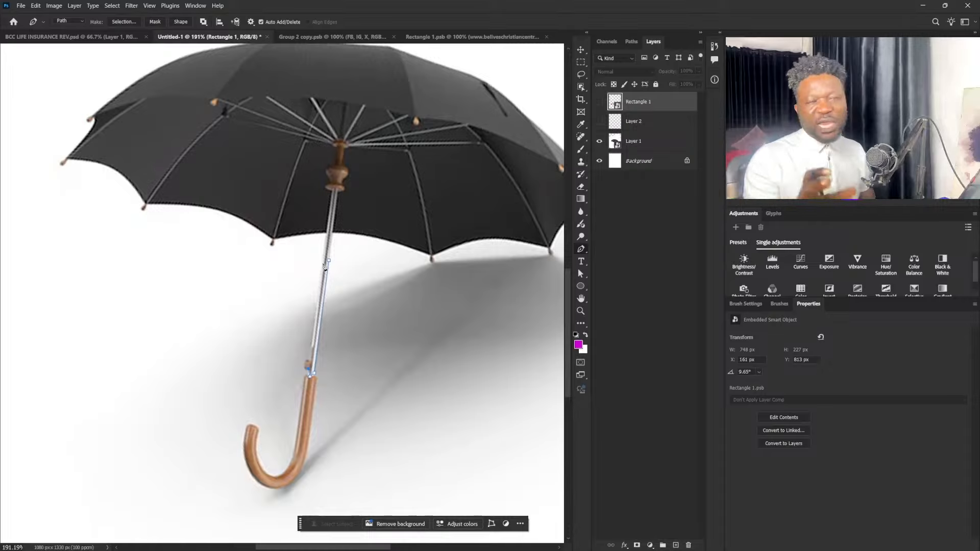
key(ctrl+Return)
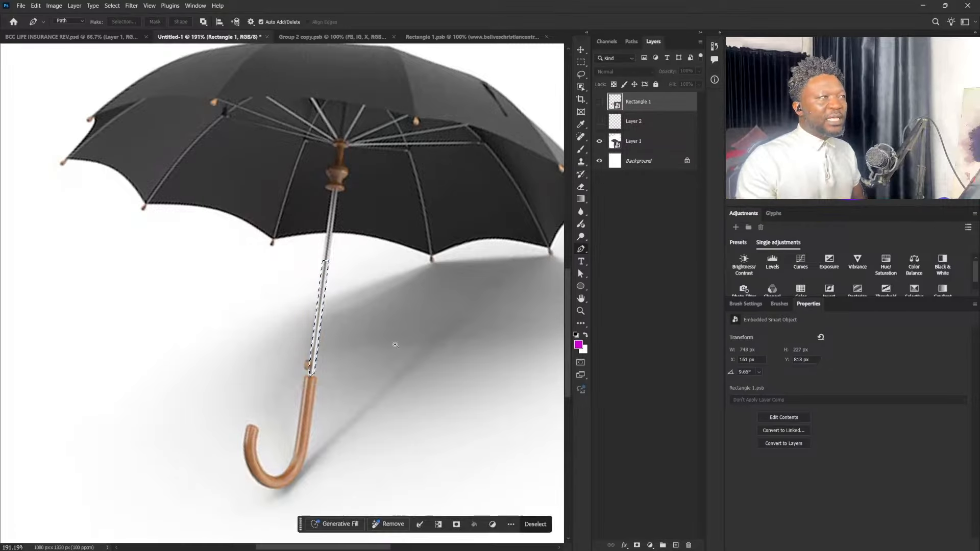
Show the Rectangle 1 lettering layer and mask out the selected shaft area so the umbrella shaft stands in front.
scroll(423, 317, down, 3)
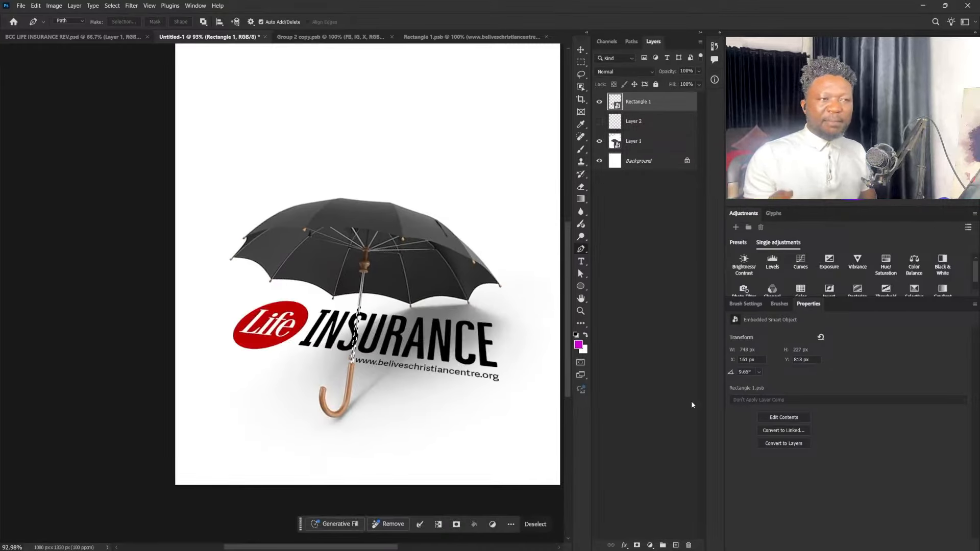
click(637, 545)
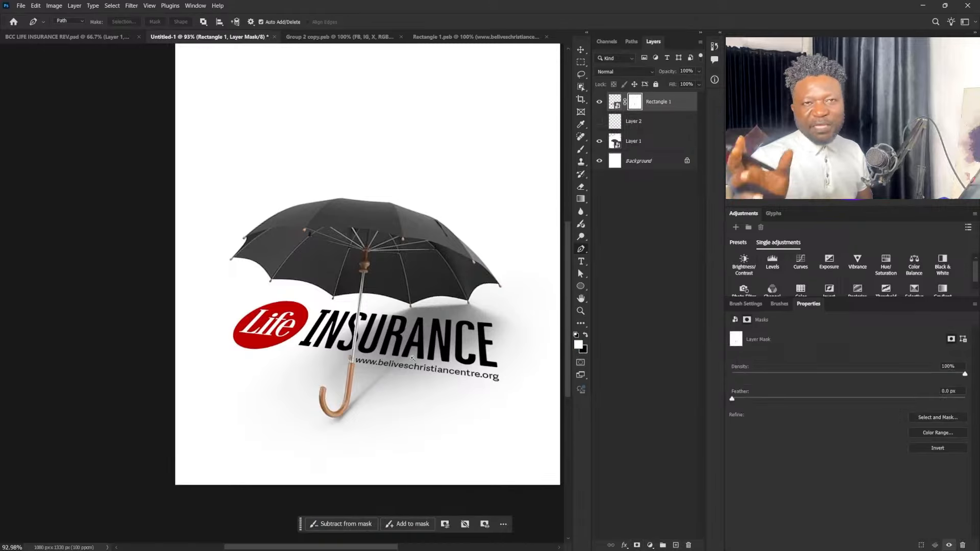
scroll(416, 355, down, 2)
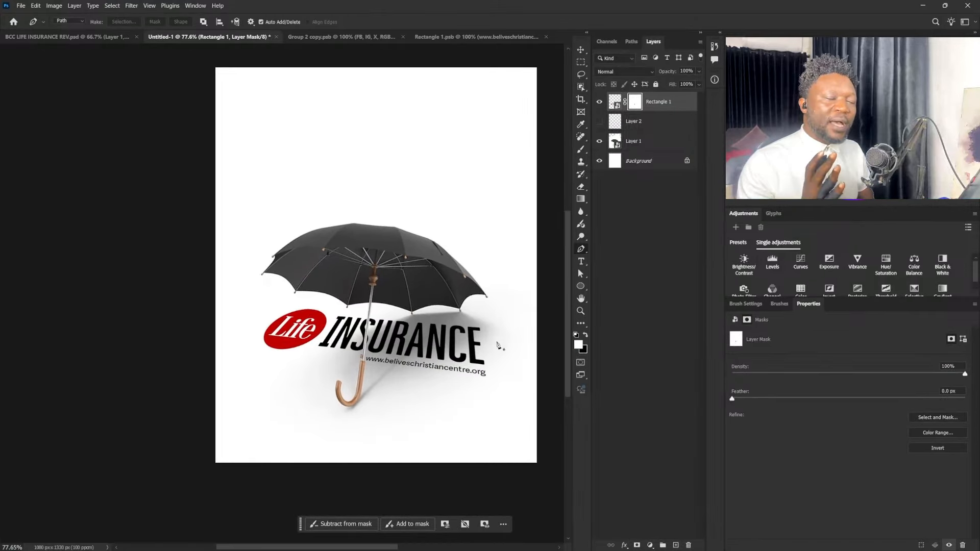
Select the layers from Layer 1 to Rectangle 1 and move the umbrella and lettering together slightly down the page.
key(v)
click(656, 141)
shift+click(659, 102)
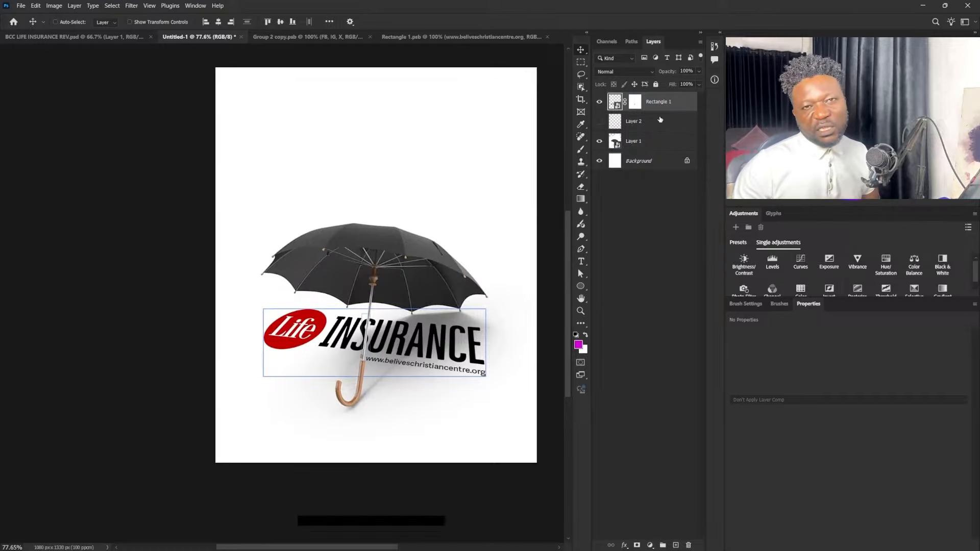
drag(409, 327, 409, 361)
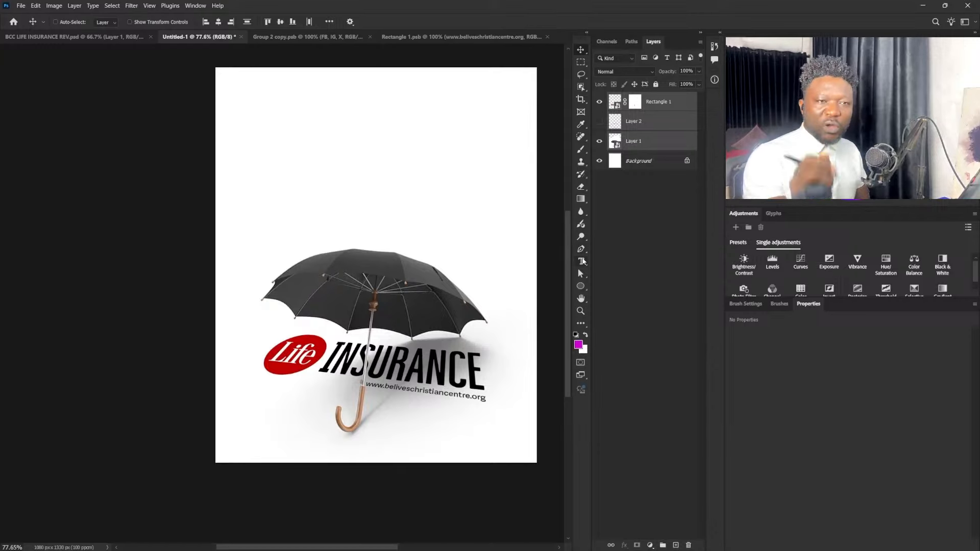
Add the text 7:00AM | 9:00AM above the umbrella and set it in Adelle Sans Bold.
key(t)
click(346, 172)
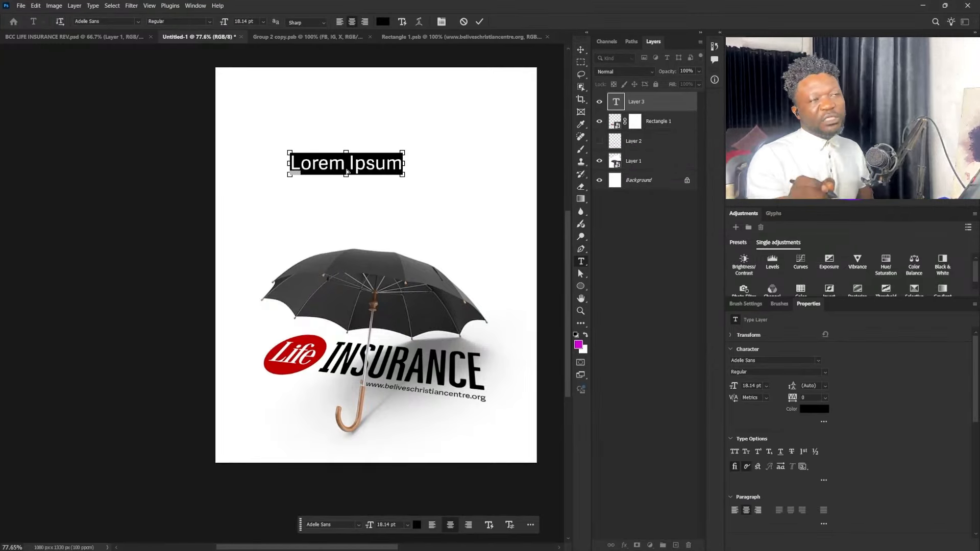
text(7:00AM | 9:00AM)
key(ctrl+a)
click(824, 373)
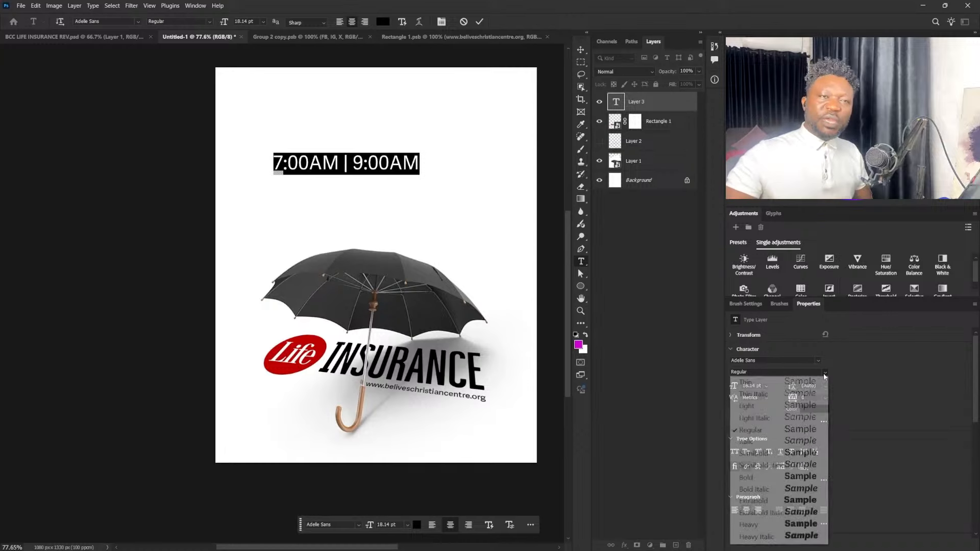
click(766, 477)
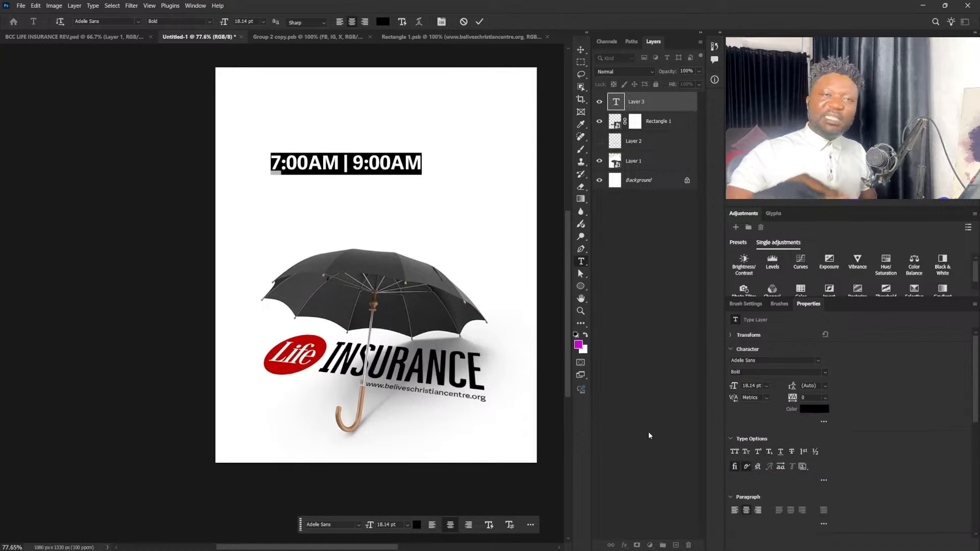
click(306, 162)
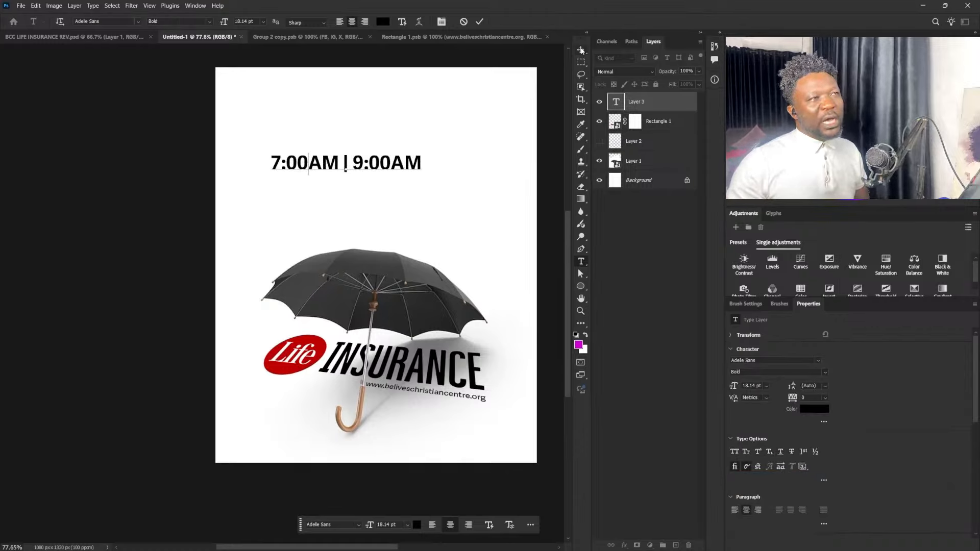
Scale the service times text down to about 12.73 pt and centre it above the umbrella.
click(581, 50)
key(ctrl+t)
drag(422, 154, 433, 177)
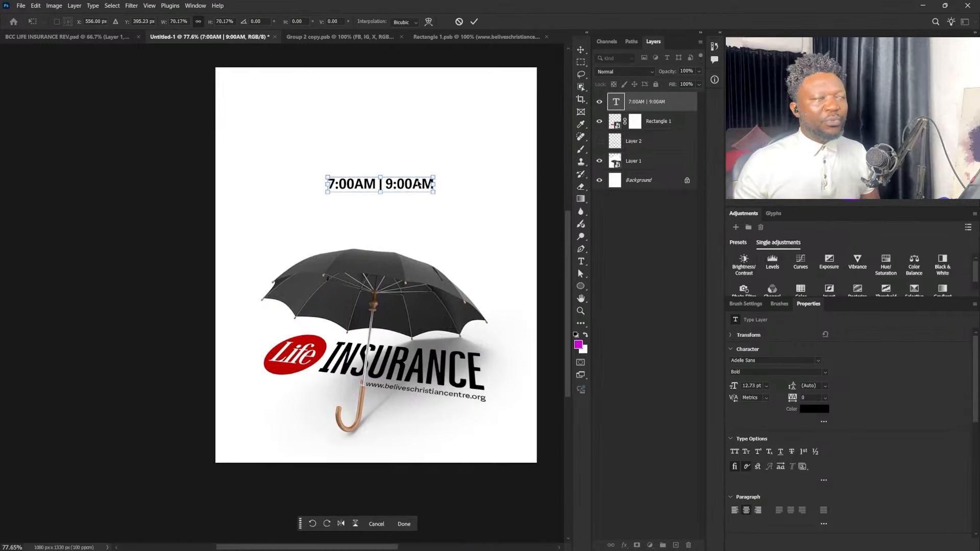
key(Return)
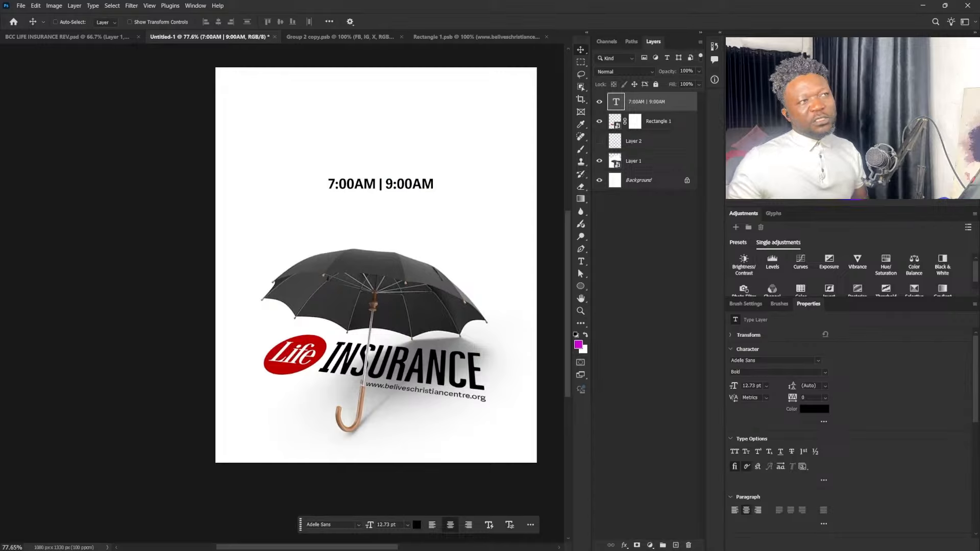
Add the text BELIVERS Christian Centre, as a new text line below the service times.
key(alt+Tab)
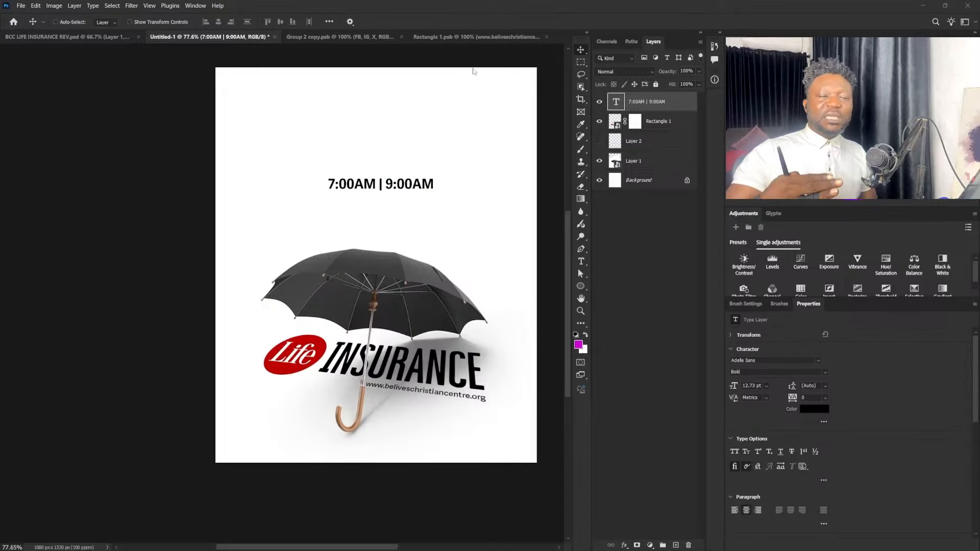
click(379, 186)
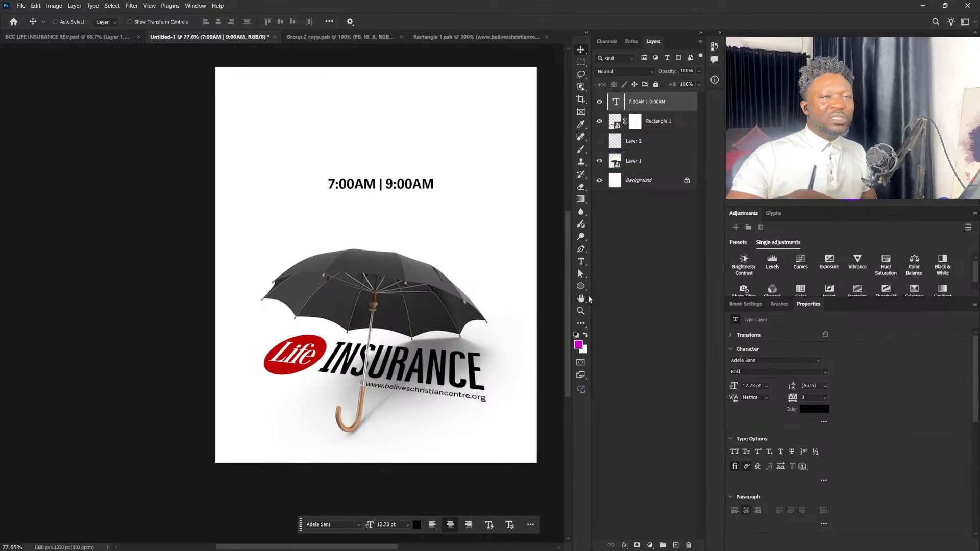
key(t)
click(337, 215)
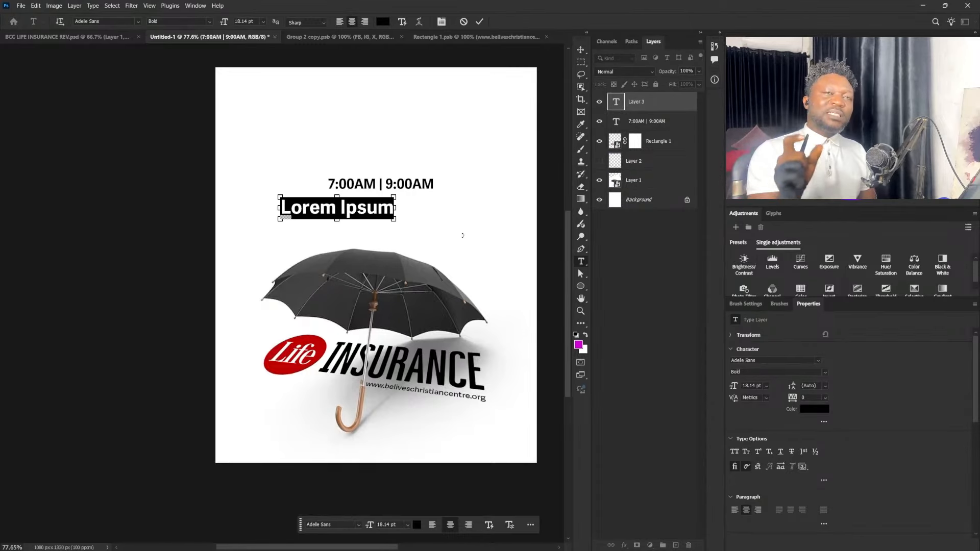
text(BELIVERS Christian Centre,)
click(582, 50)
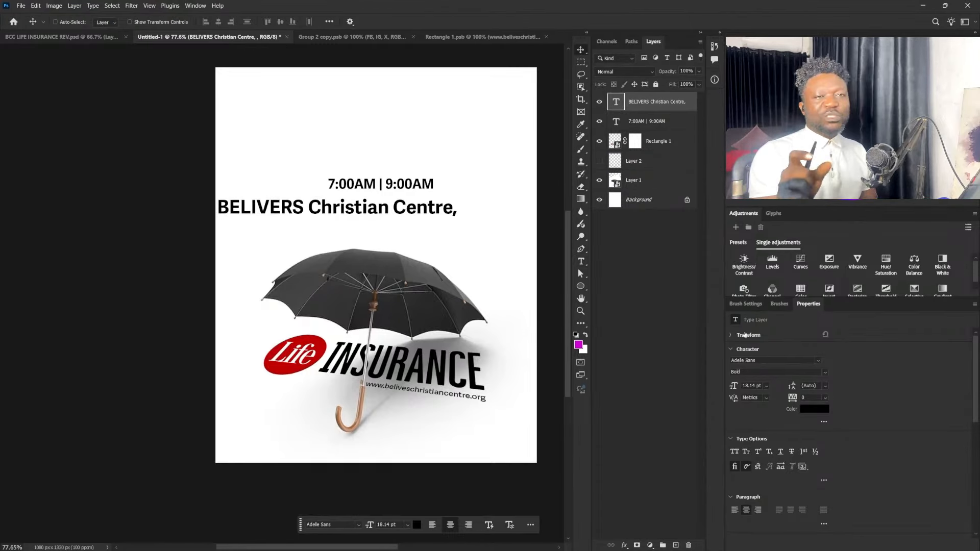
Scale the church name down to about 7.87 pt and place it centred directly under the service times.
click(820, 373)
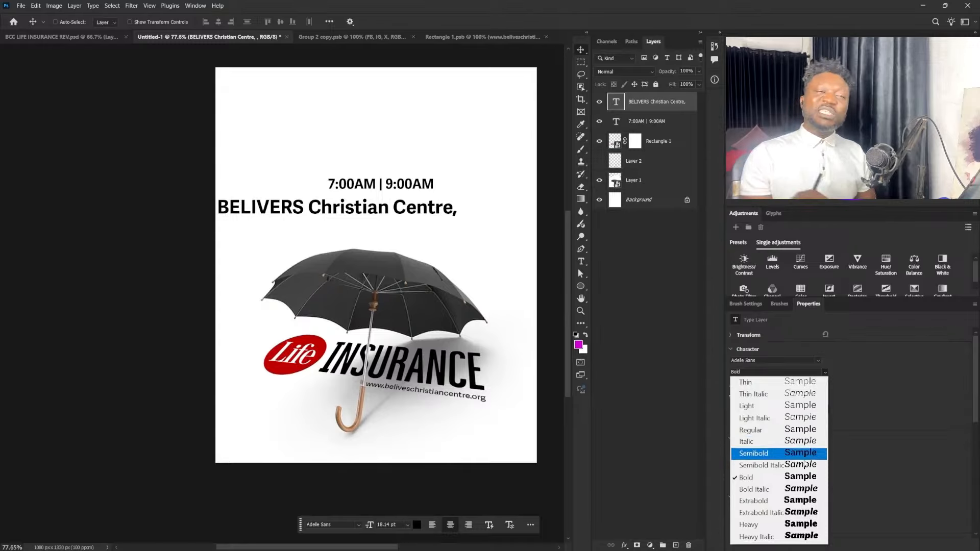
click(827, 397)
click(766, 386)
click(763, 458)
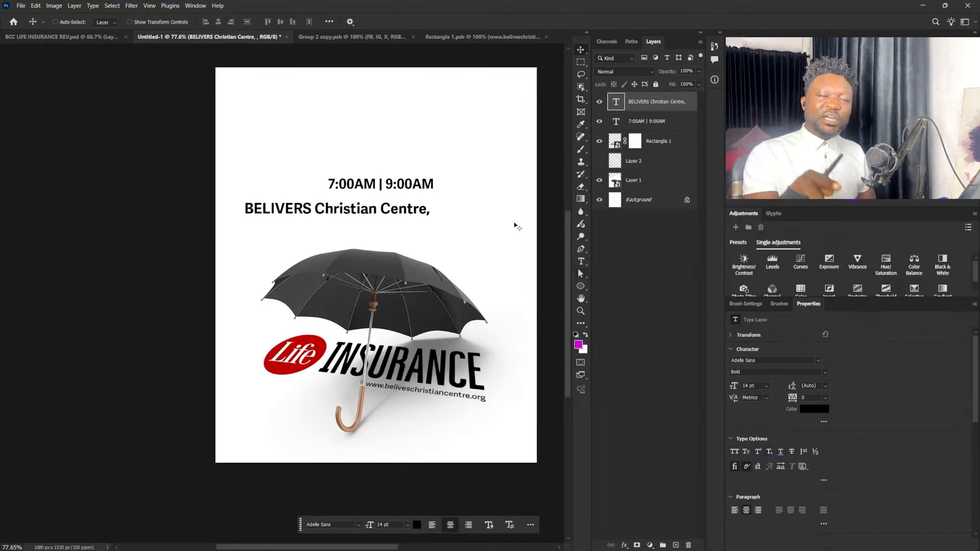
key(ctrl+t)
mouse_move(430, 199)
mouse_down()
mouse_move(372, 207)
mouse_move(433, 217)
mouse_up()
key(Return)
key(ctrl+t)
key(Return)
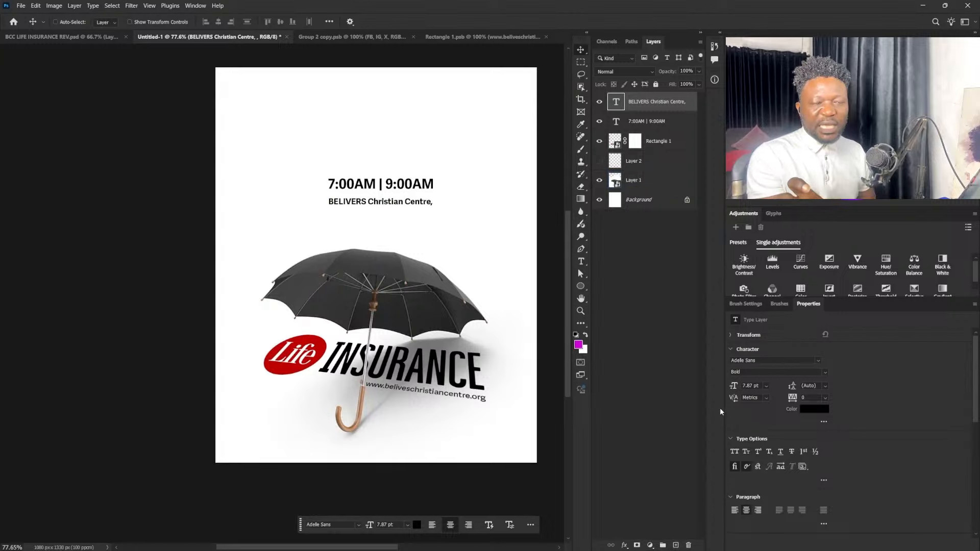
Set the church name in all caps and resize it to about 6.87 pt to match the service times' width.
click(735, 452)
key(ctrl+t)
drag(442, 198, 431, 200)
drag(360, 212, 359, 201)
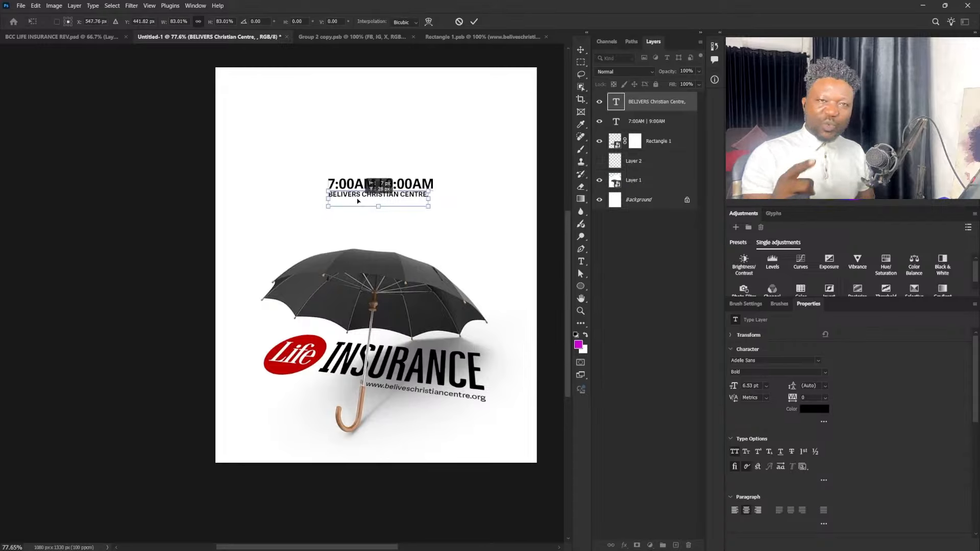
drag(429, 207, 397, 203)
key(Return)
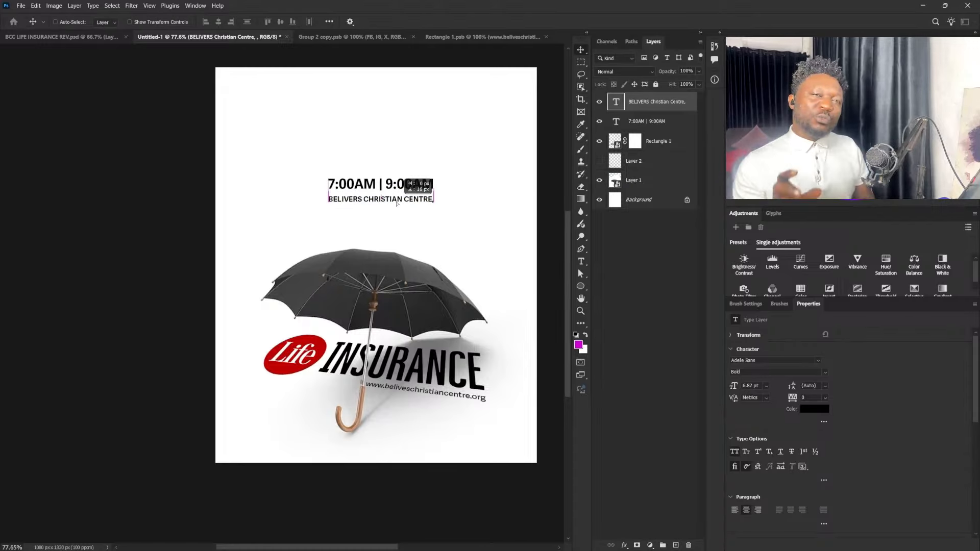
Add the venue address as a two-line text below the church name and set it in Adelle Sans Regular.
key(alt+Tab)
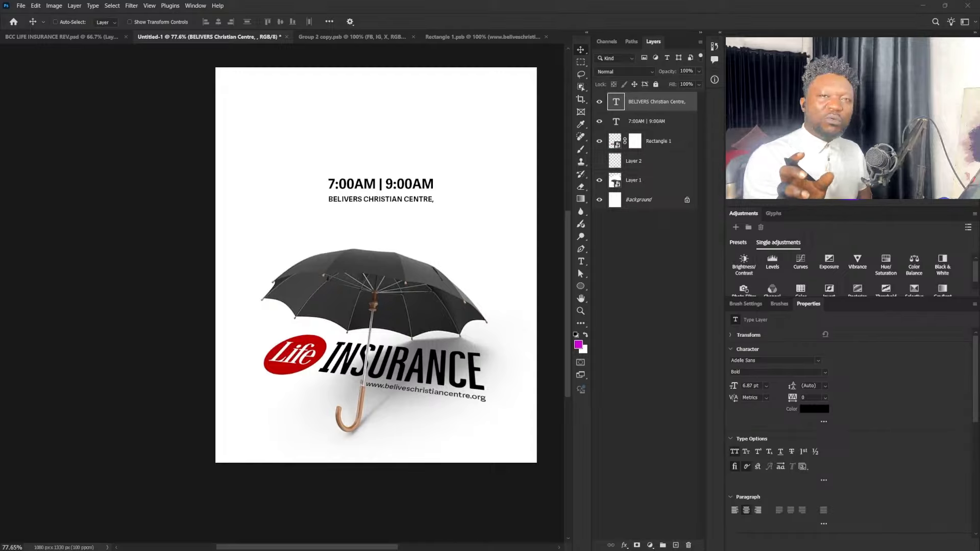
click(582, 262)
click(337, 223)
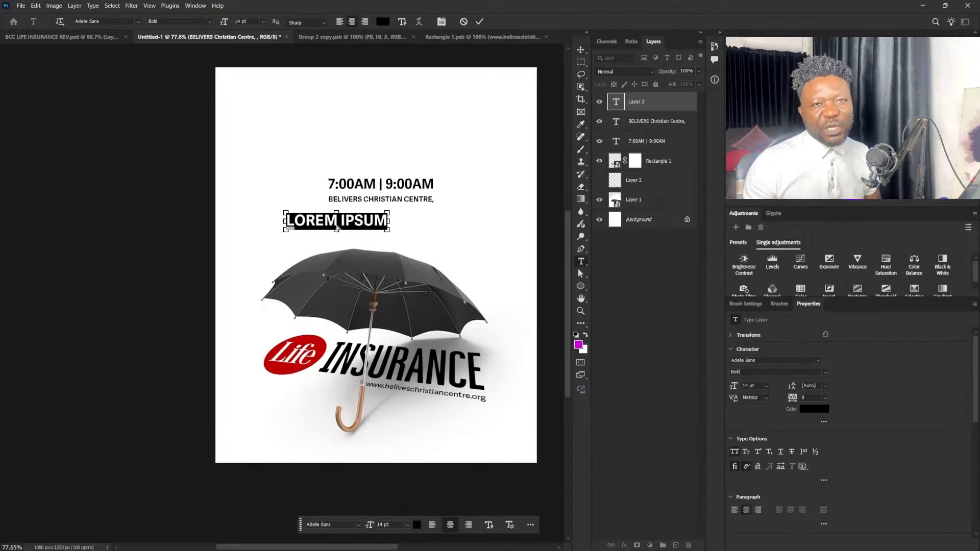
text(BELIVERS DOME, LEKKI SANTANA VENUE MILE #31 ZENITH LAGOS)
key(ctrl+a)
click(812, 372)
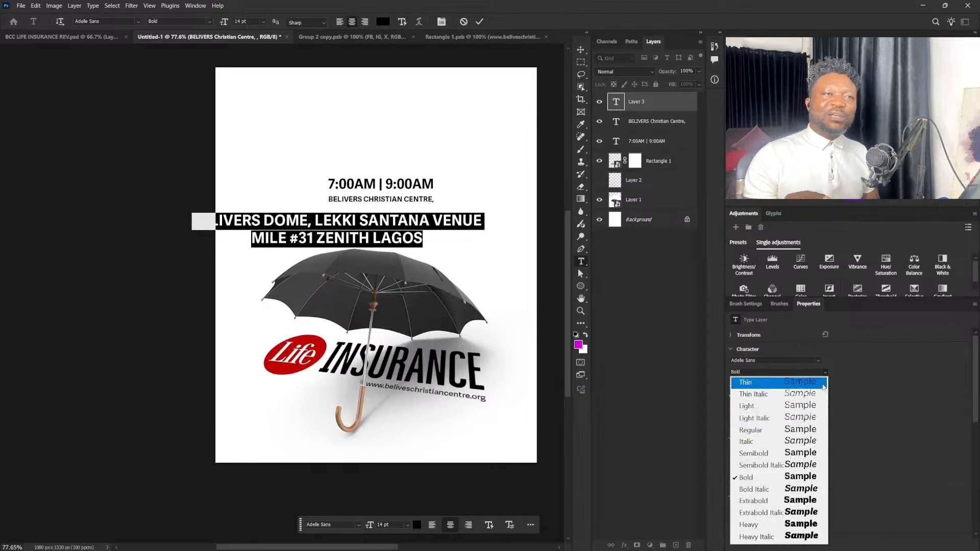
click(805, 429)
click(580, 52)
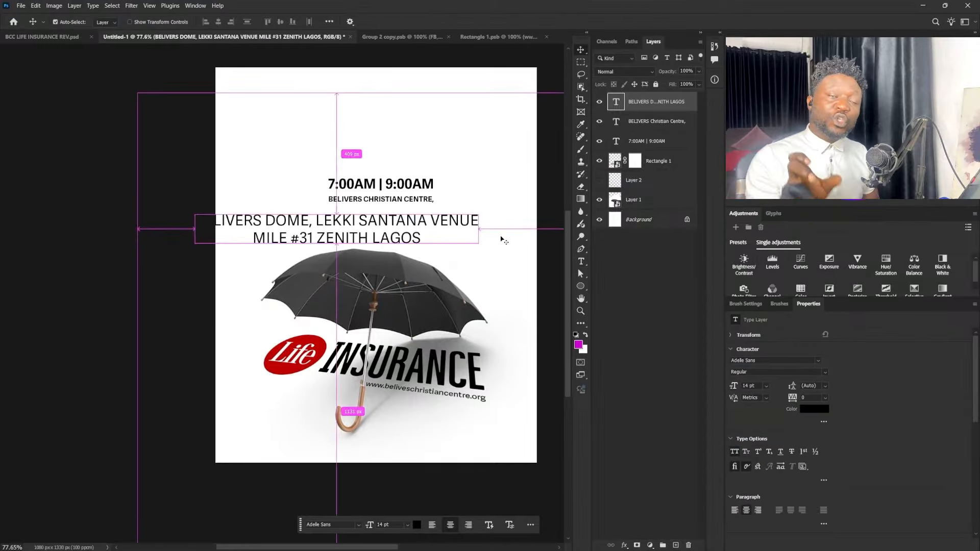
Scale the venue address down to about 5.5 pt and align its left edge closely beneath the church name.
key(ctrl+t)
drag(477, 230, 392, 230)
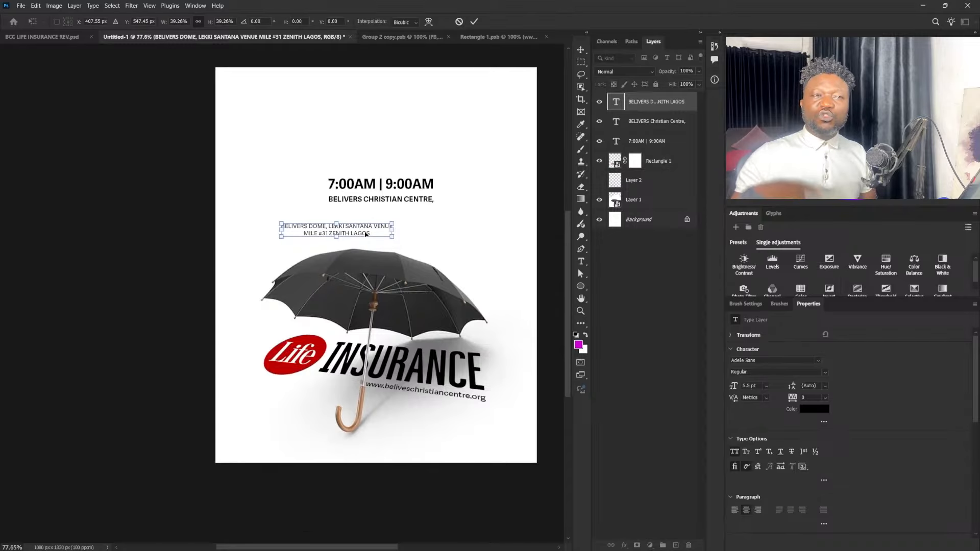
key(Return)
drag(321, 239, 391, 225)
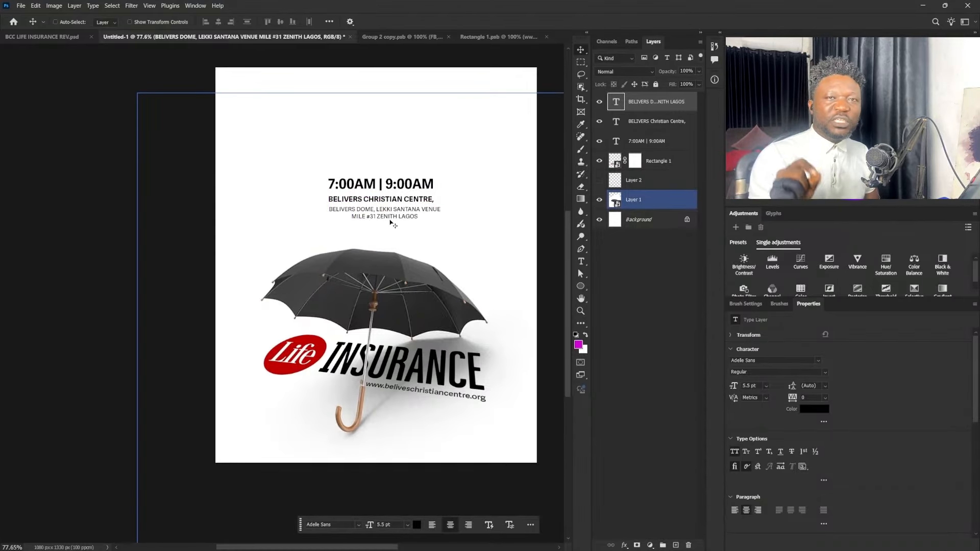
key(Up)
key(Up)
key(Up)
key(Up)
key(Up)
key(Up)
key(Left)
key(Left)
key(Left)
key(Left)
key(Left)
key(Left)
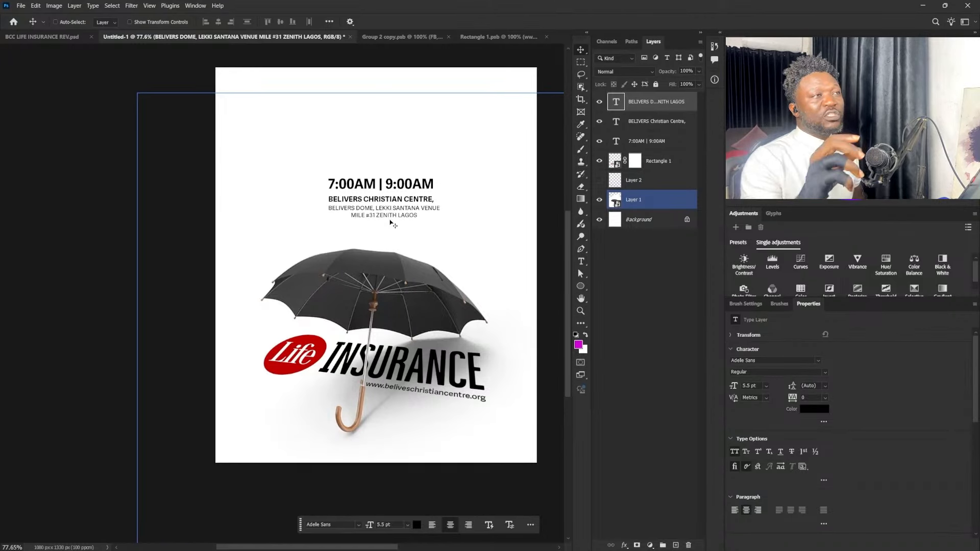
Fine-tune the venue address down to about 5.14 pt so its width matches the church name above.
key(ctrl+t)
drag(440, 218, 434, 222)
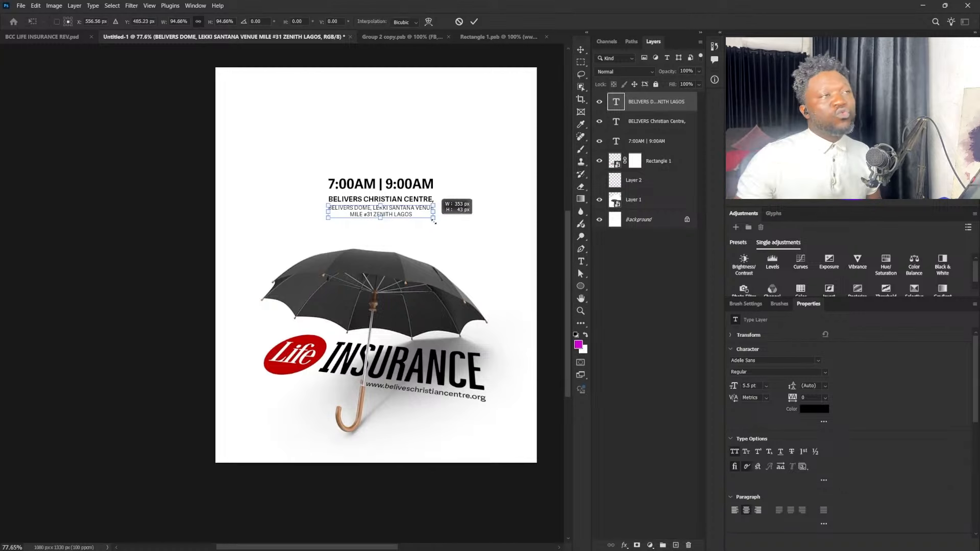
key(Return)
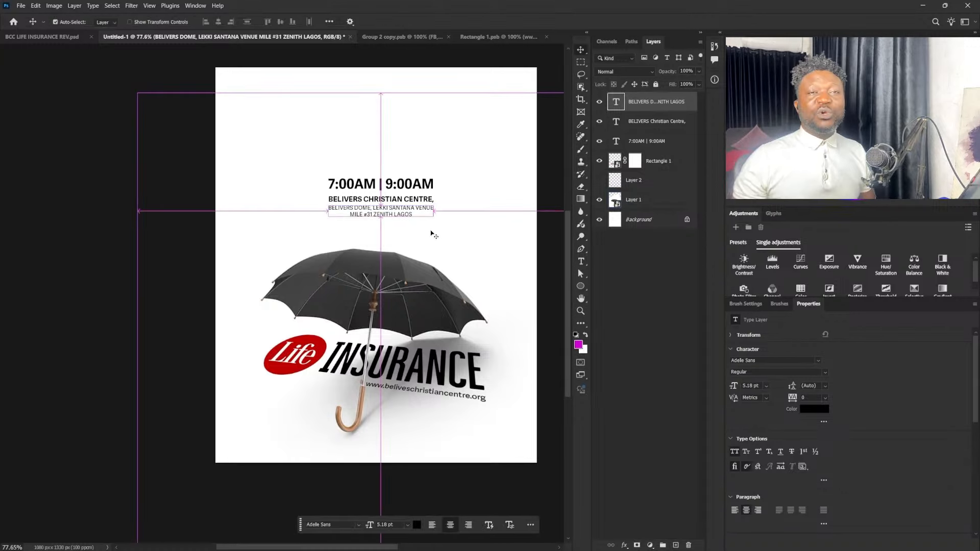
key(ctrl+t)
scroll(441, 211, up, 5)
drag(442, 261, 439, 259)
key(Return)
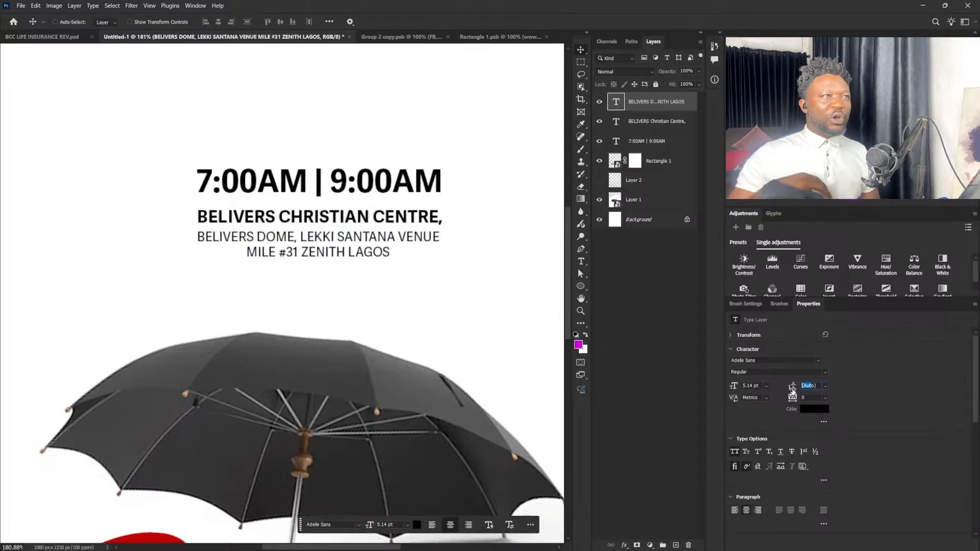
Set the line spacing of the venue address to 8 pt.
key(Up)
key(Up)
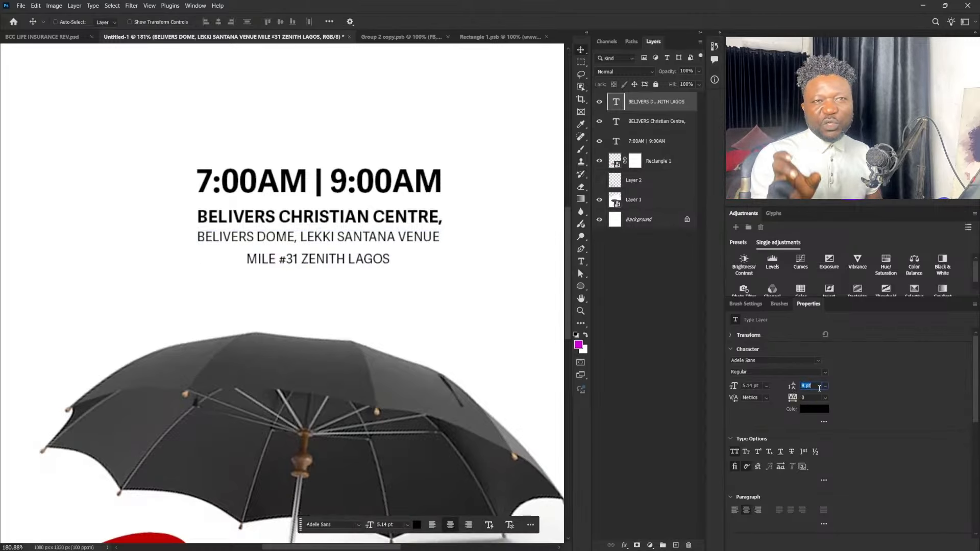
key(Down)
key(Up)
key(Down)
key(Up)
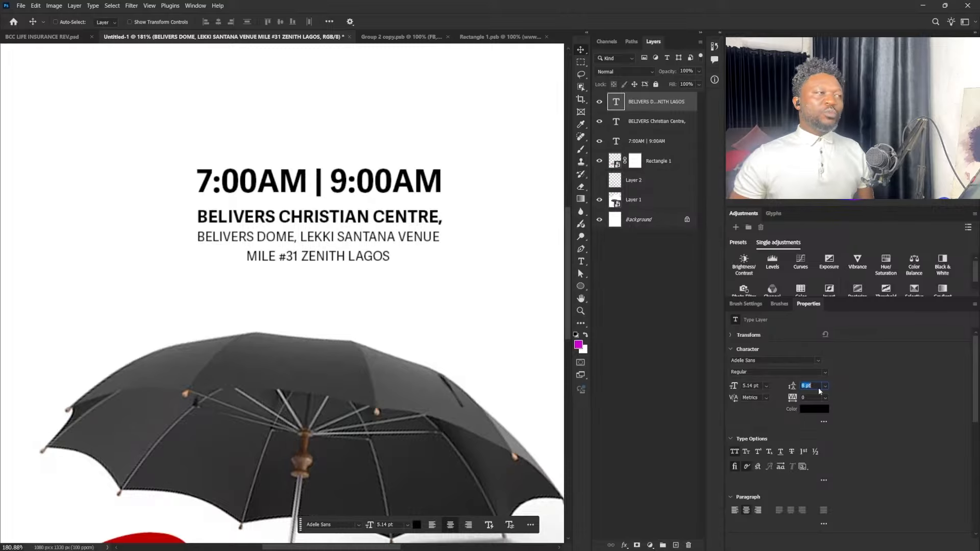
Select the service times, church name and address layers, scale them down slightly together and align them with each other.
scroll(420, 249, down, 4)
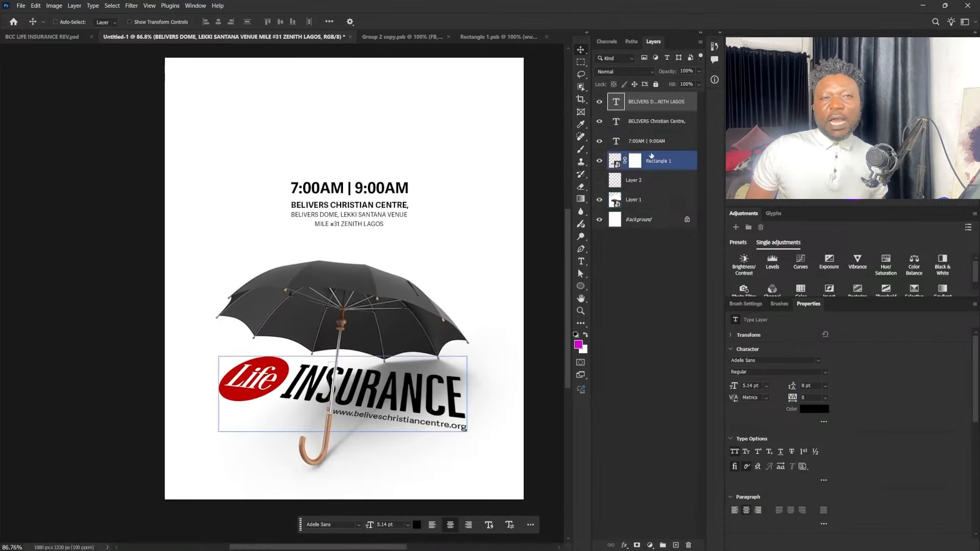
shift+click(648, 141)
key(ctrl+t)
drag(409, 181, 407, 182)
key(Return)
click(230, 23)
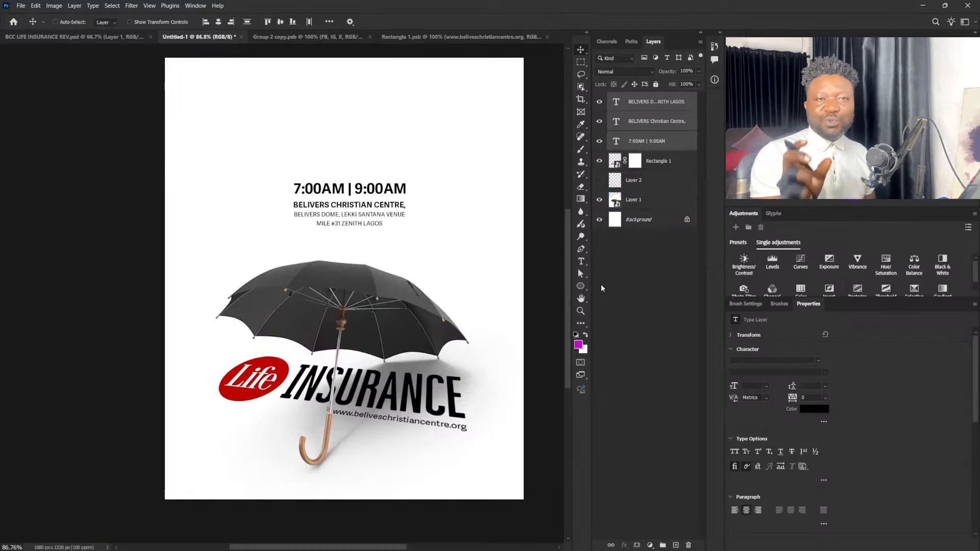
Paste the enquiry line with the contact phone numbers as new text between the venue address and the umbrella.
click(580, 261)
click(318, 248)
key(ctrl+v)
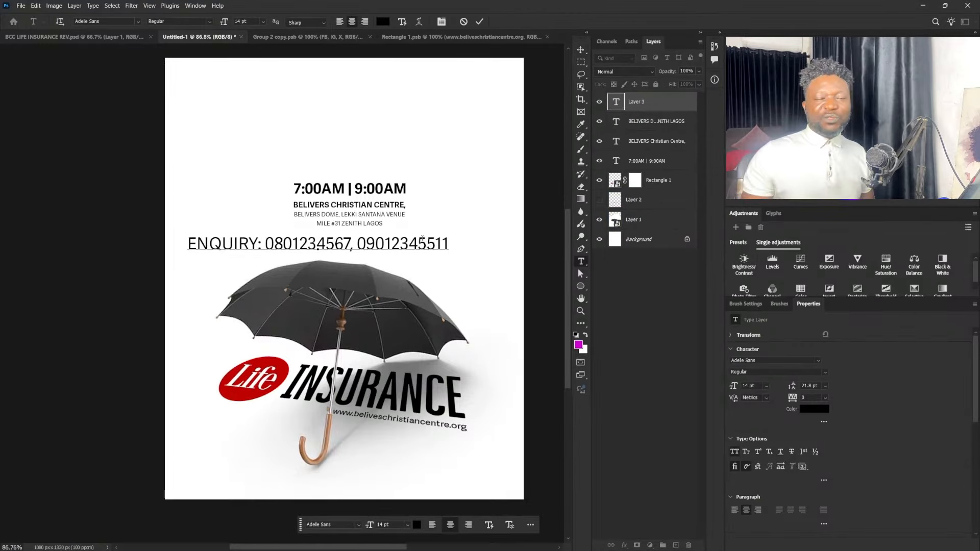
click(580, 50)
Scale the enquiry line down to about 4.9 pt and centre it beneath the venue address.
key(ctrl+t)
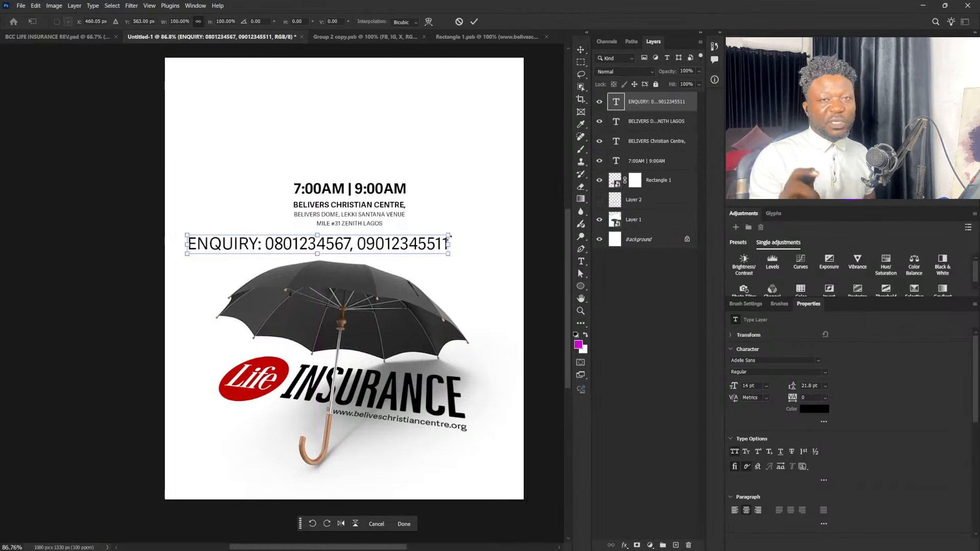
drag(449, 235, 364, 240)
key(Return)
key(ctrl+t)
key(Return)
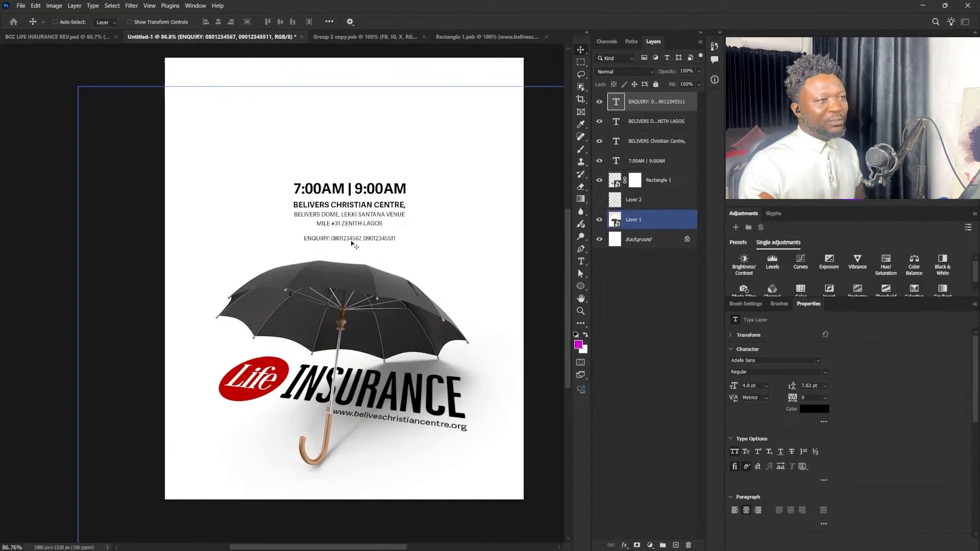
Move the enquiry line slightly up, closer to the venue address.
shift+click(642, 159)
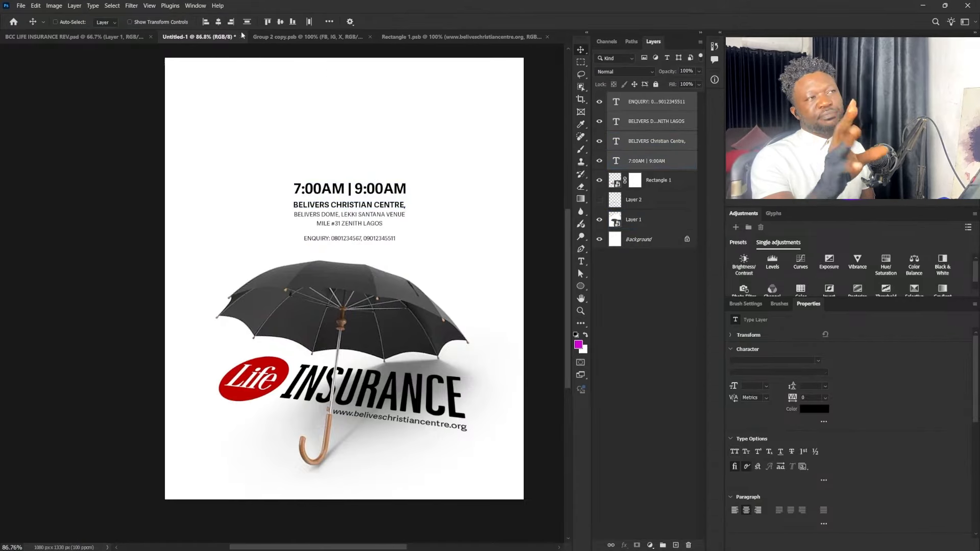
right_click(368, 238)
click(381, 244)
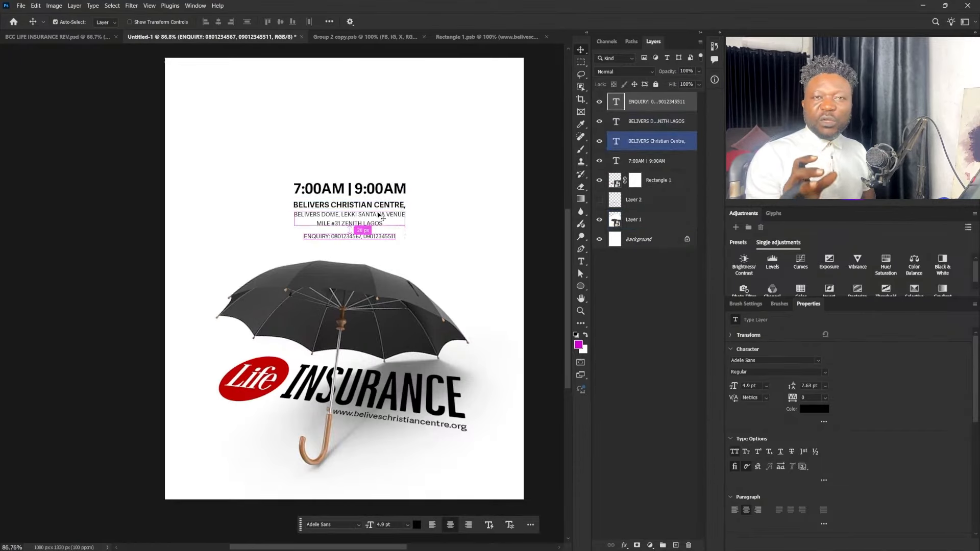
drag(370, 224, 392, 196)
Centre the four text layers horizontally on the page, using the Background layer as the alignment reference.
shift+click(636, 161)
ctrl+click(627, 241)
click(219, 22)
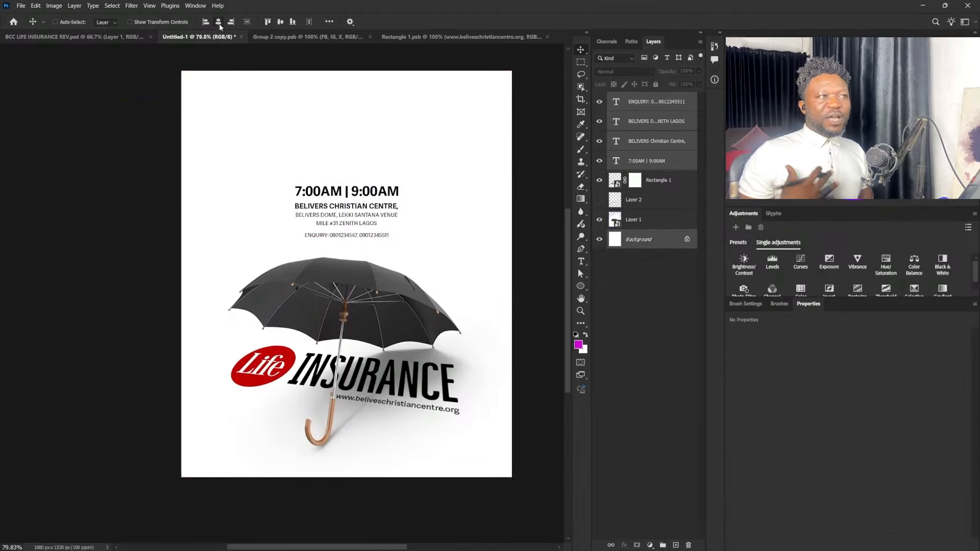
ctrl+click(650, 244)
drag(365, 225, 365, 225)
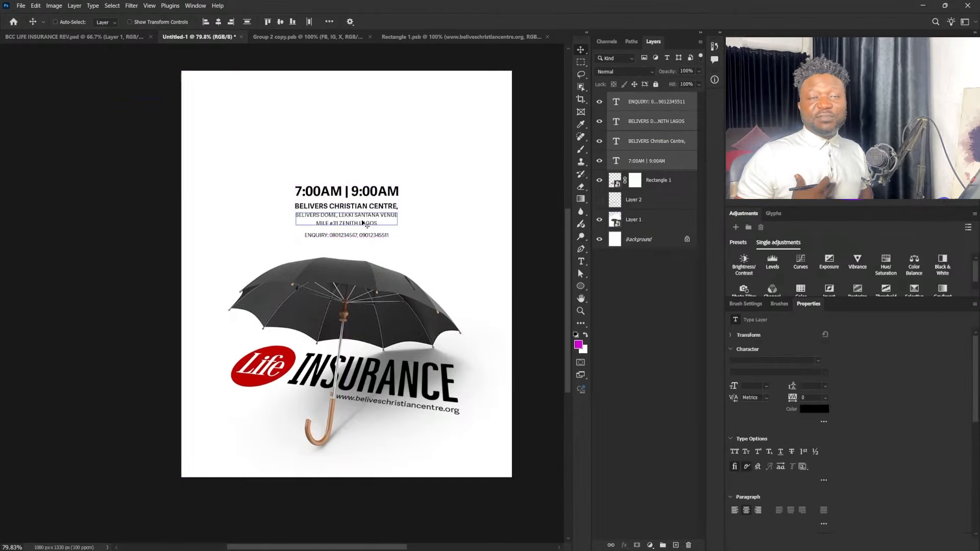
Set the word ENQUIRY: in the enquiry line to the grey 616161 and the Bold font style.
ctrl+click(352, 235)
double_click(346, 235)
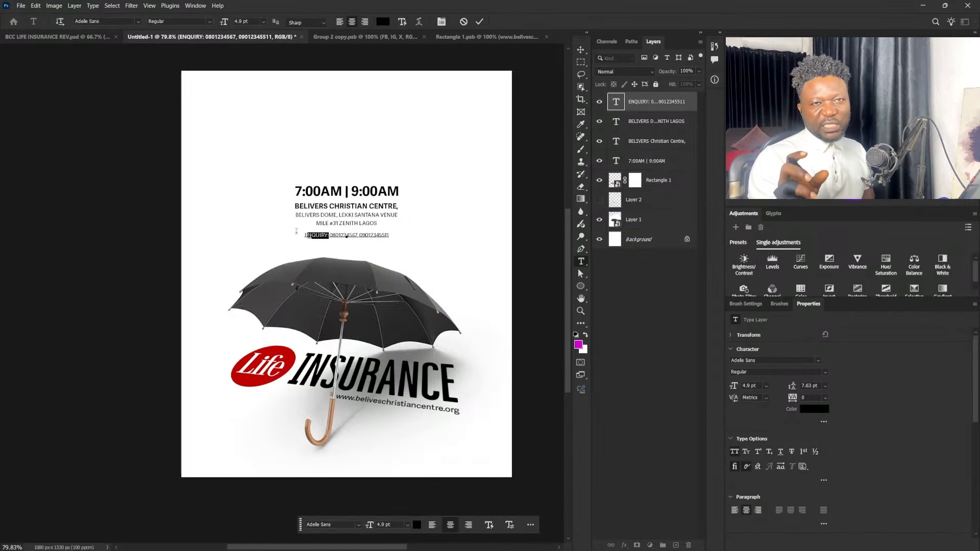
click(811, 408)
click(612, 252)
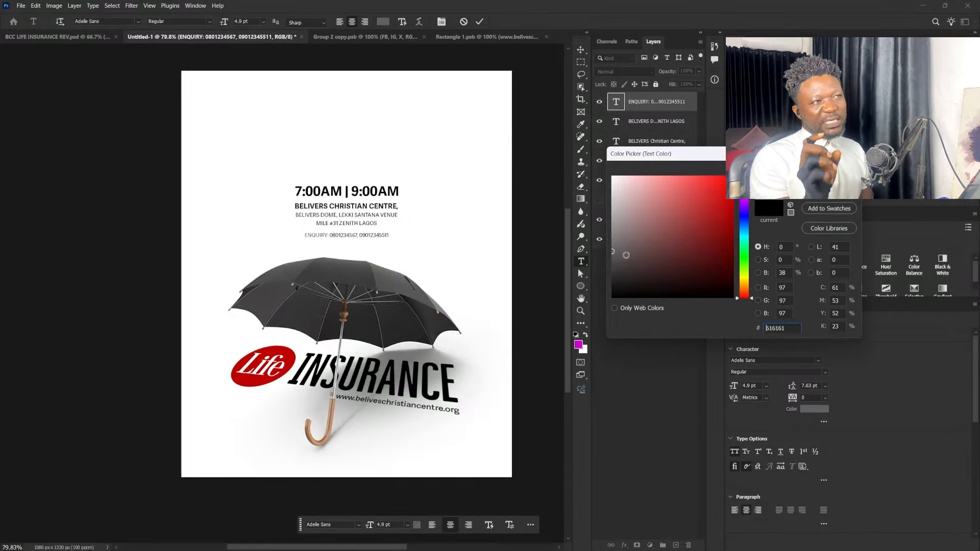
click(829, 169)
click(825, 372)
click(800, 477)
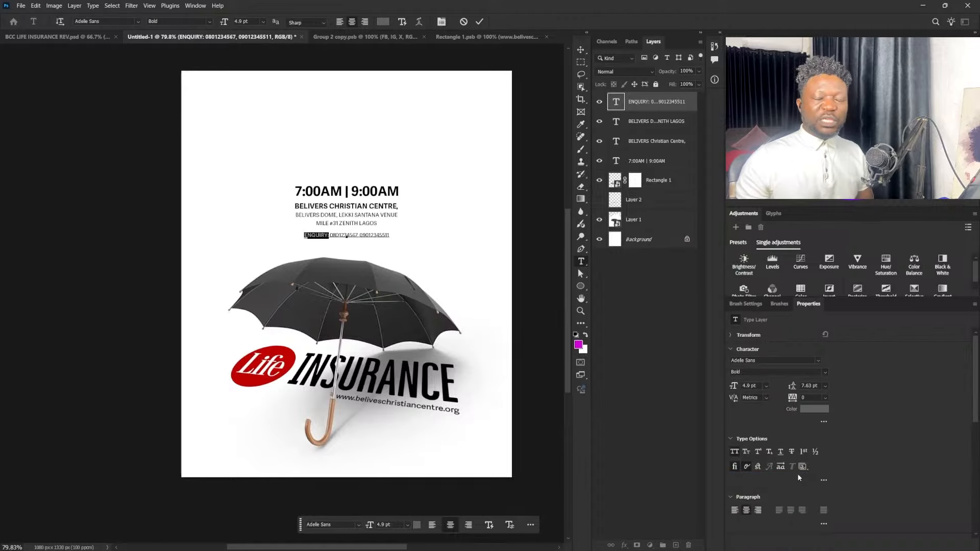
Set the colour of the whole enquiry line to black, 000000.
triple_click(335, 235)
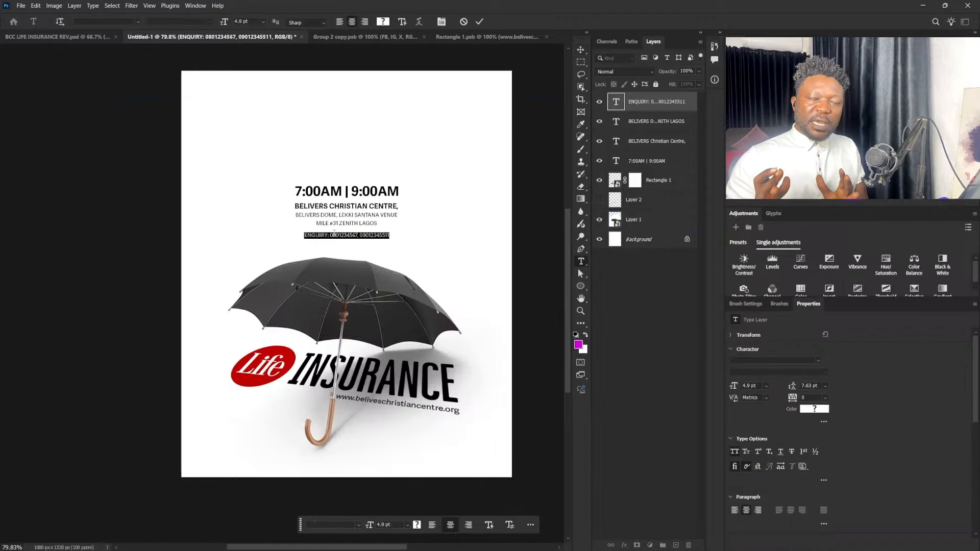
click(824, 412)
click(612, 299)
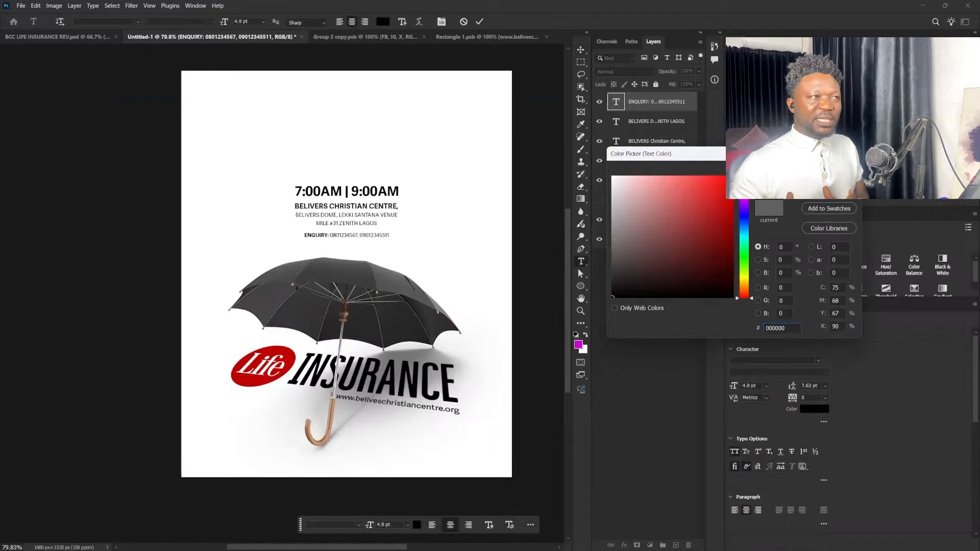
click(829, 169)
click(581, 49)
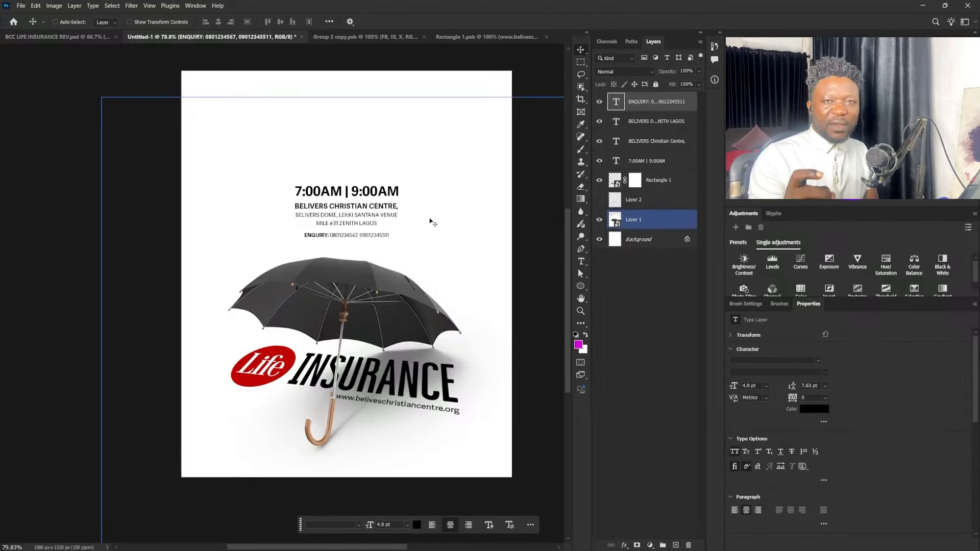
Group the four text layers from the service times to the enquiry line and name the group Date N time.
click(653, 161)
shift+click(653, 102)
key(ctrl+g)
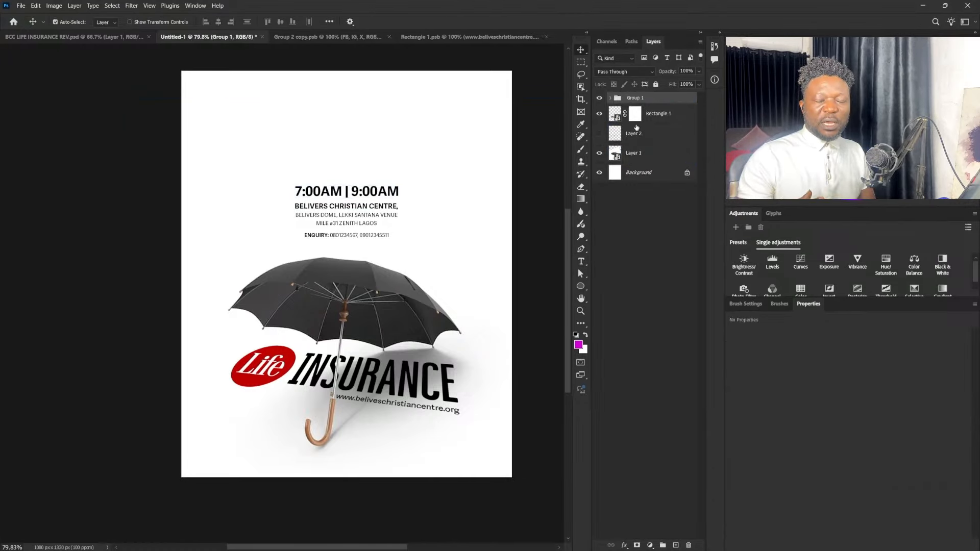
double_click(633, 97)
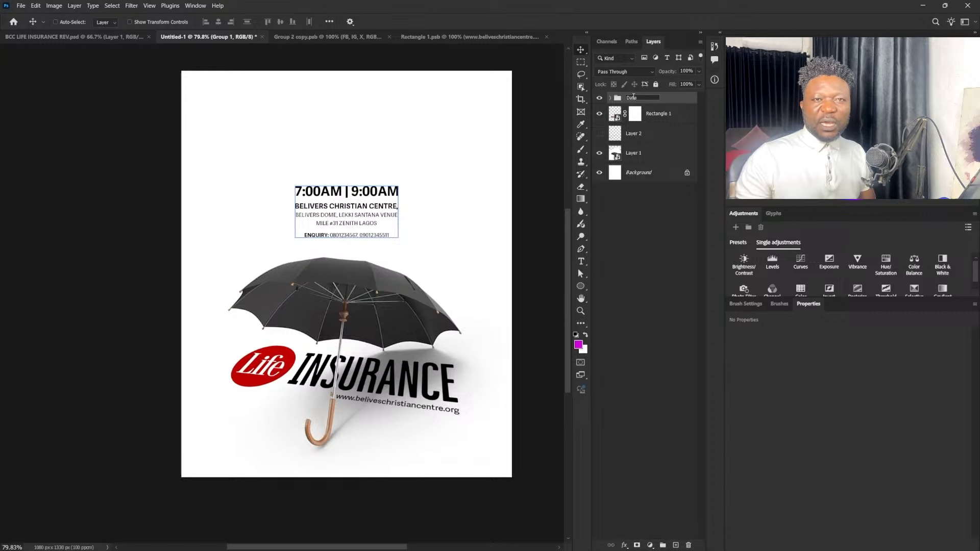
text(Date N time)
key(Return)
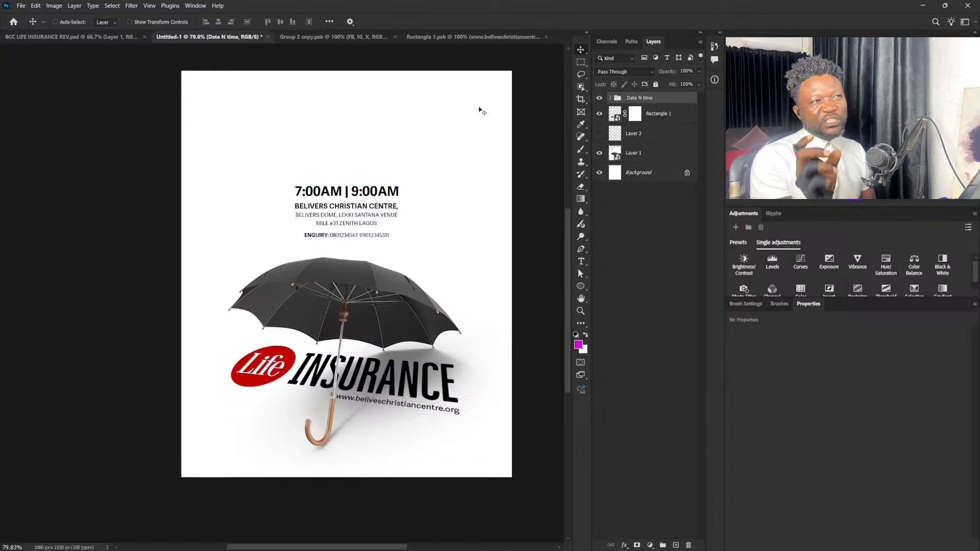
Add the text ALL SUNDAYS IN JANUARY on a new layer in the blank area above the service times.
click(580, 263)
click(320, 141)
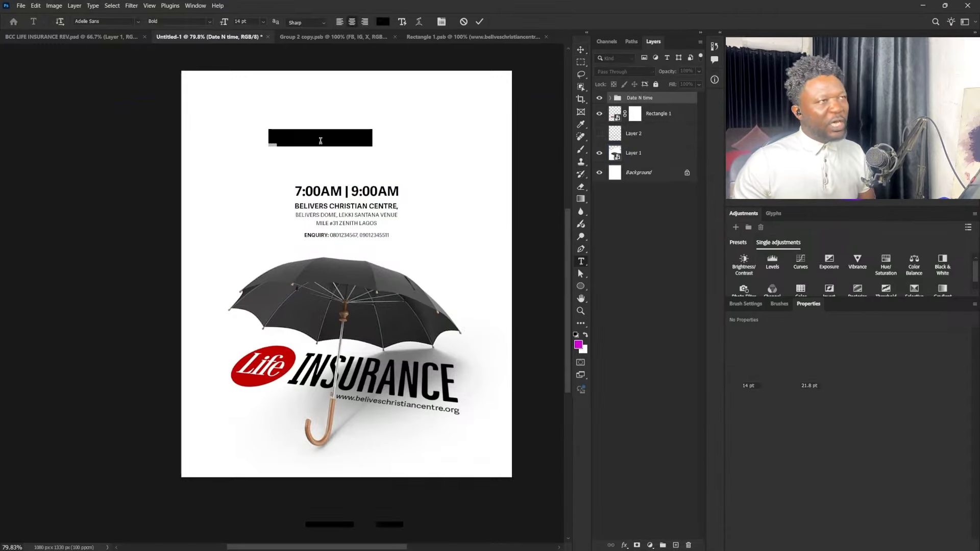
text(ALL SUNDAYS IN JANUARY)
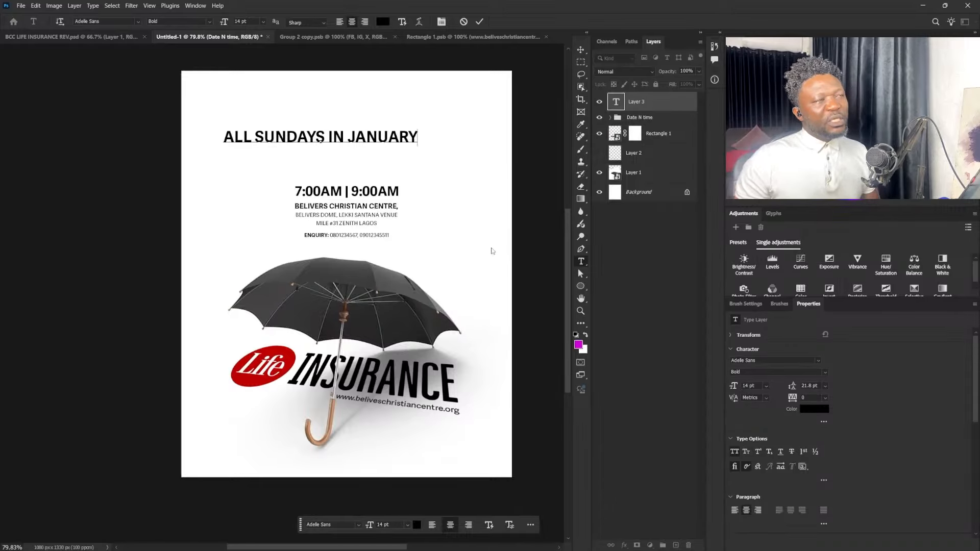
Change the new headline's font to Desire and move it down, centred just above the service times.
key(ctrl+a)
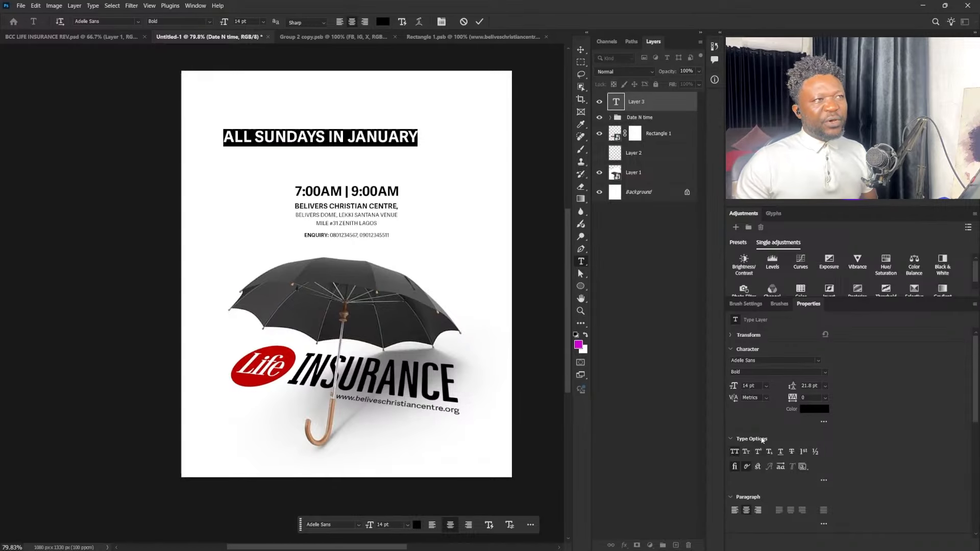
click(817, 360)
text(Desire)
key(Return)
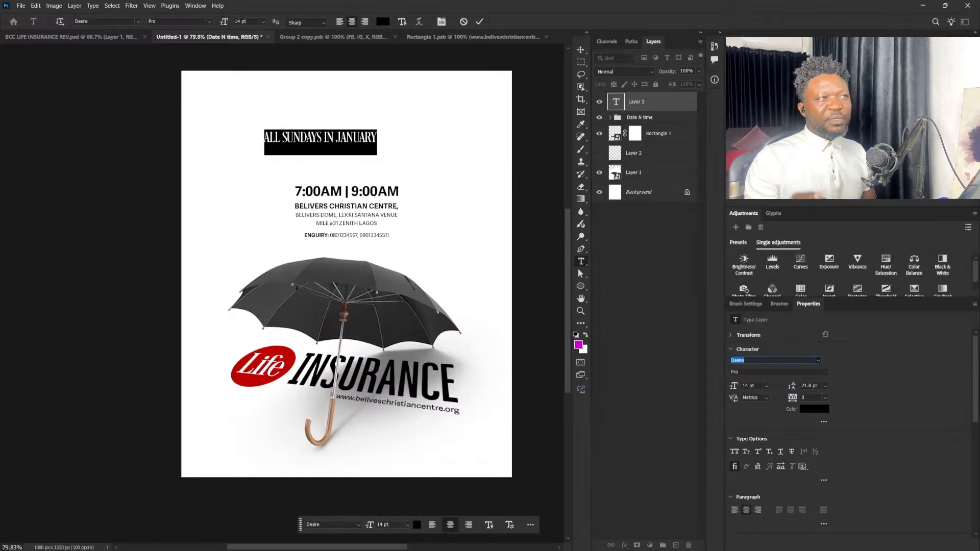
key(Return)
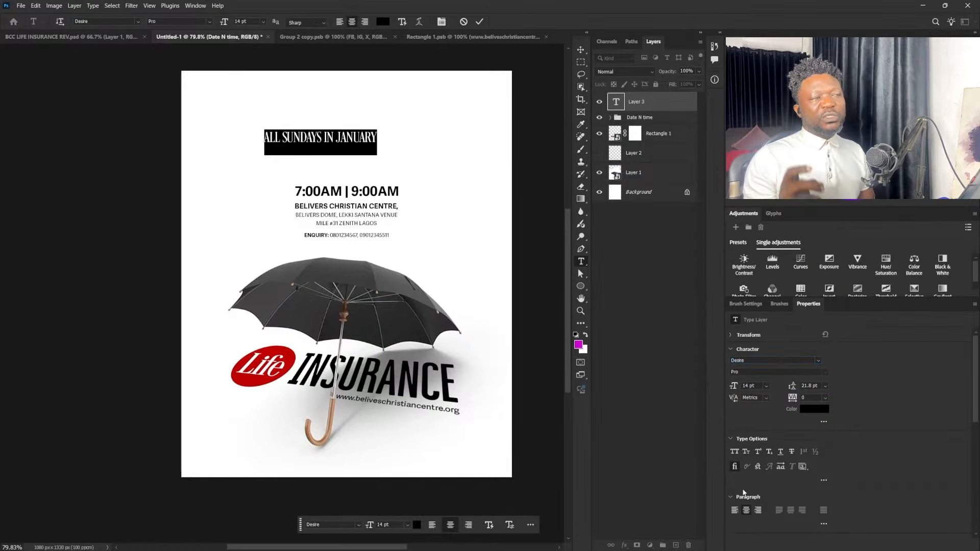
click(582, 51)
drag(365, 154, 390, 179)
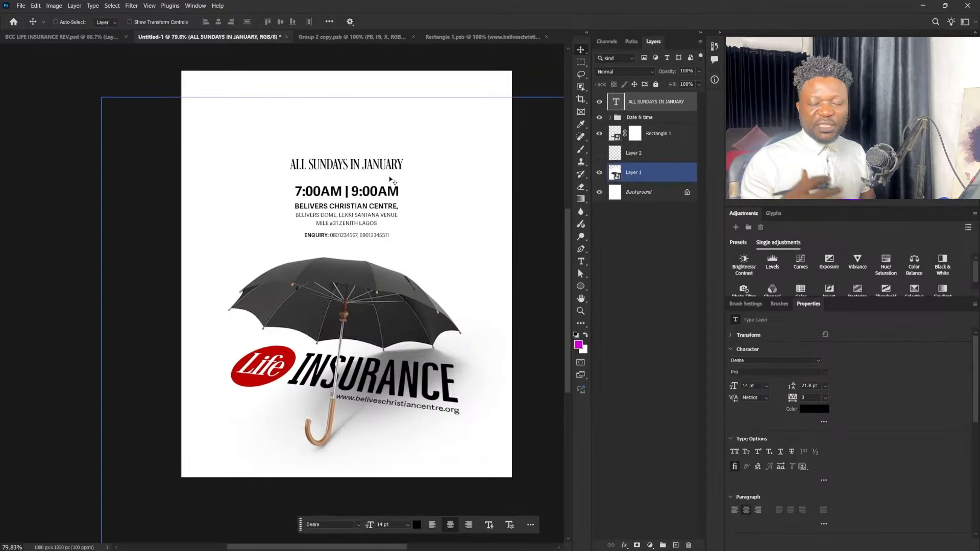
Retype the headline in mixed case as All Sundays in Januanry.
double_click(354, 163)
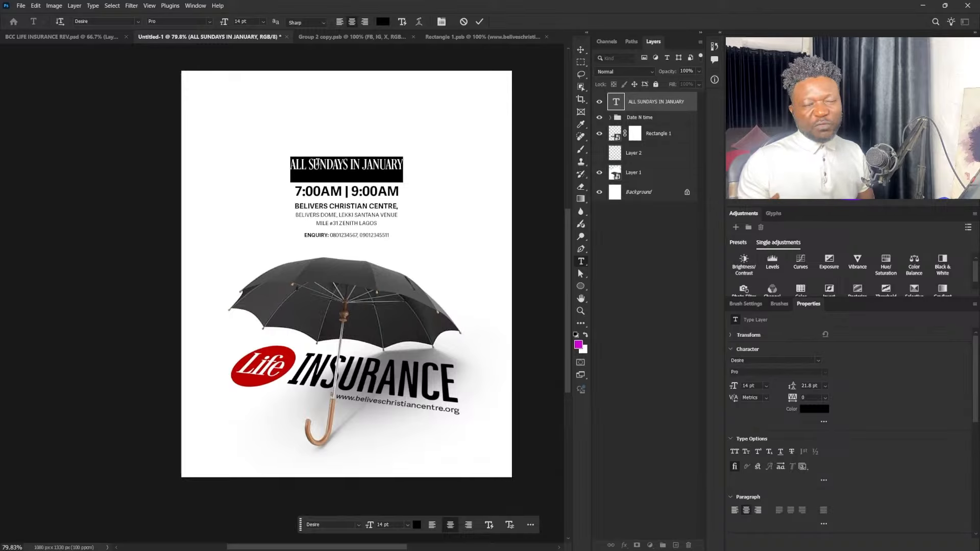
text(ays)
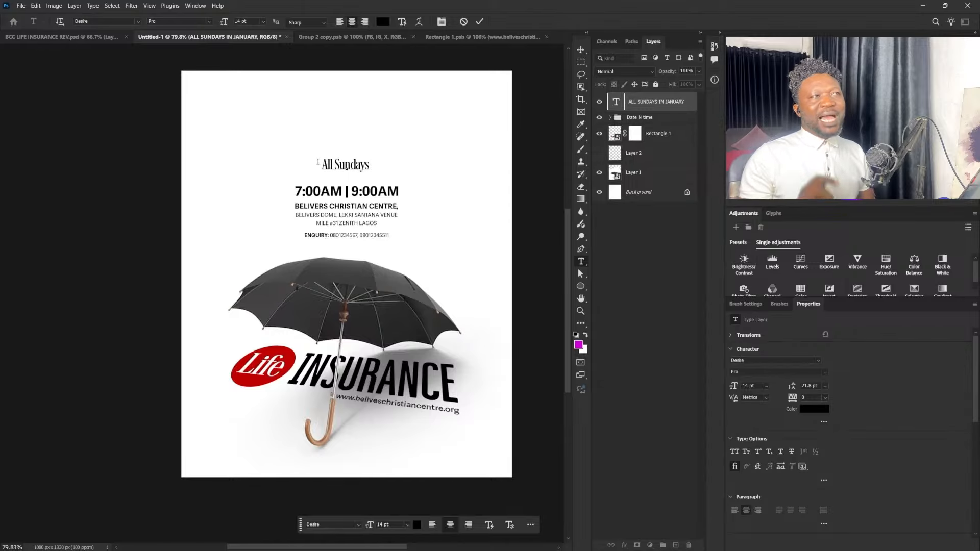
text(ary)
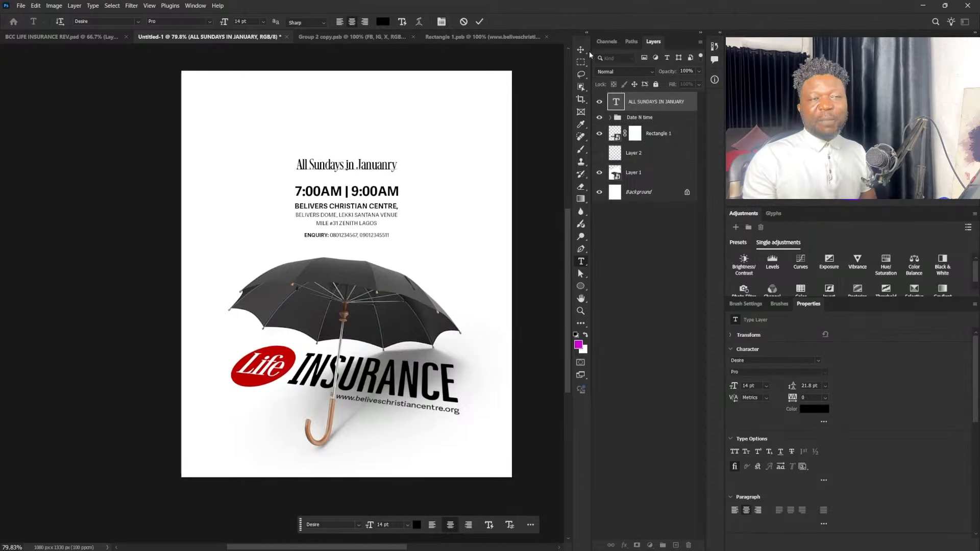
key(ctrl+Return)
key(v)
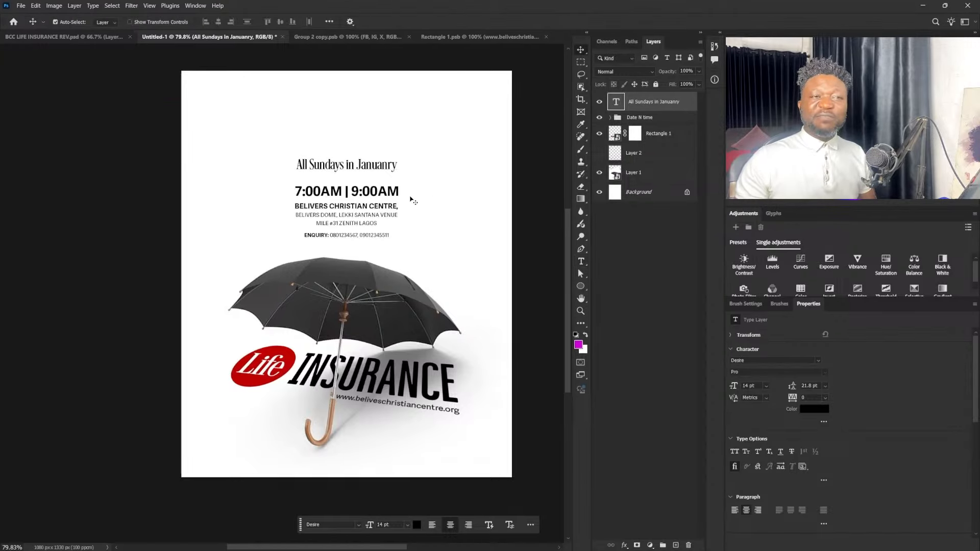
Scale the headline up to about 19 pt, keeping it centred above the service times.
key(ctrl+t)
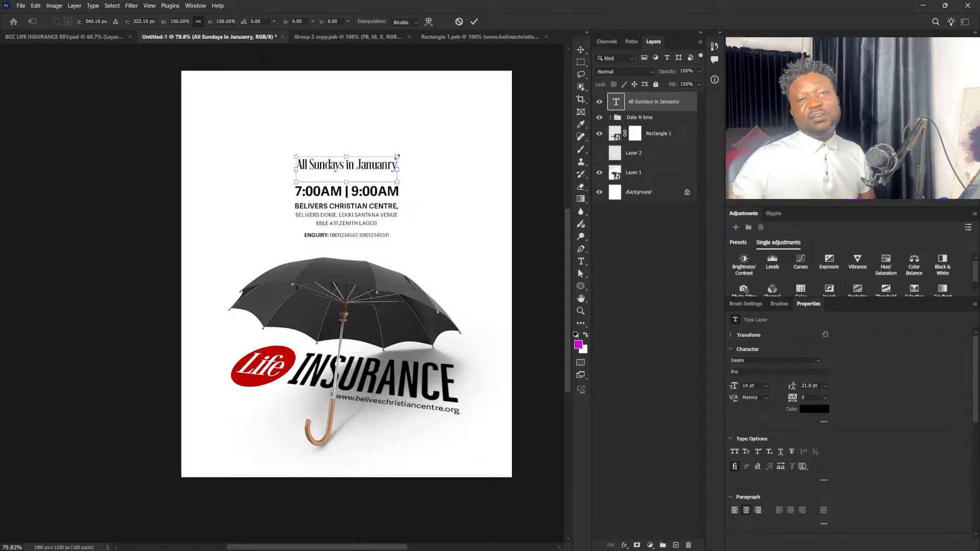
drag(396, 156, 415, 159)
key(Return)
key(ctrl+t)
key(Return)
drag(376, 183, 379, 188)
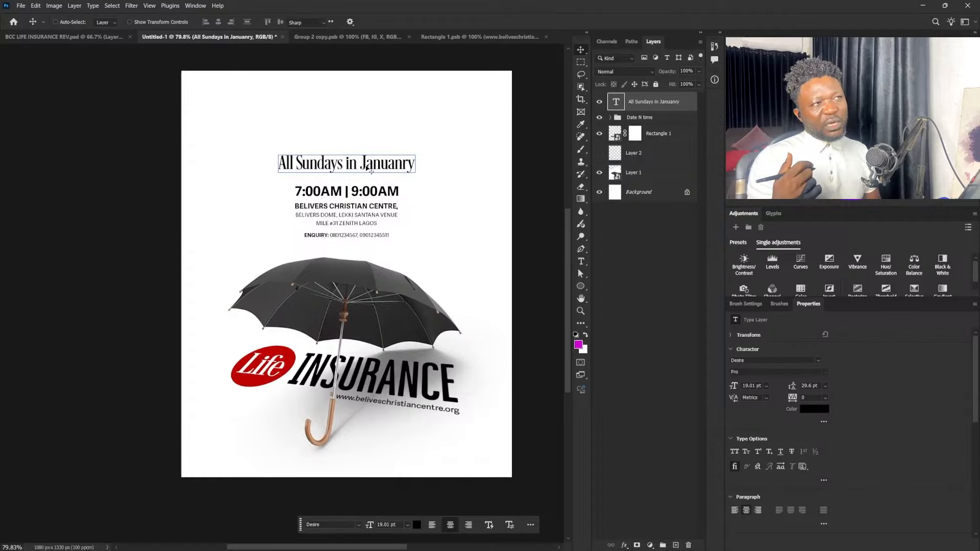
double_click(368, 170)
double_click(369, 169)
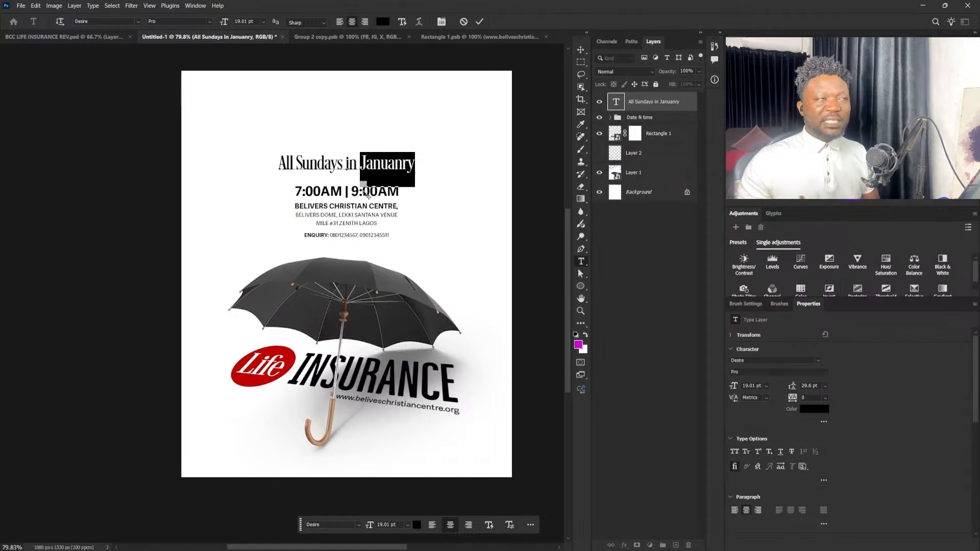
click(525, 119)
click(581, 50)
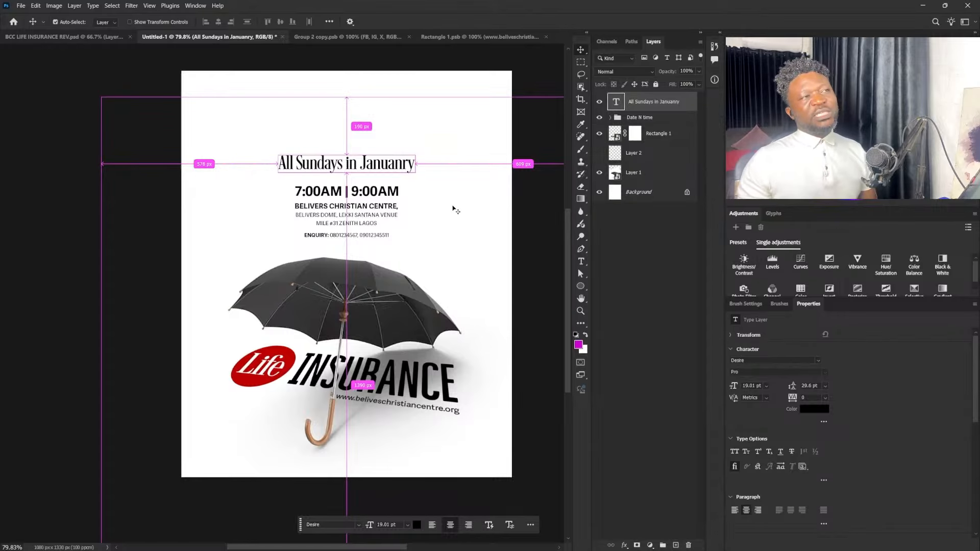
Enlarge the headline slightly to about 20 pt around its centre.
key(ctrl+t)
drag(418, 151, 421, 153)
key(Return)
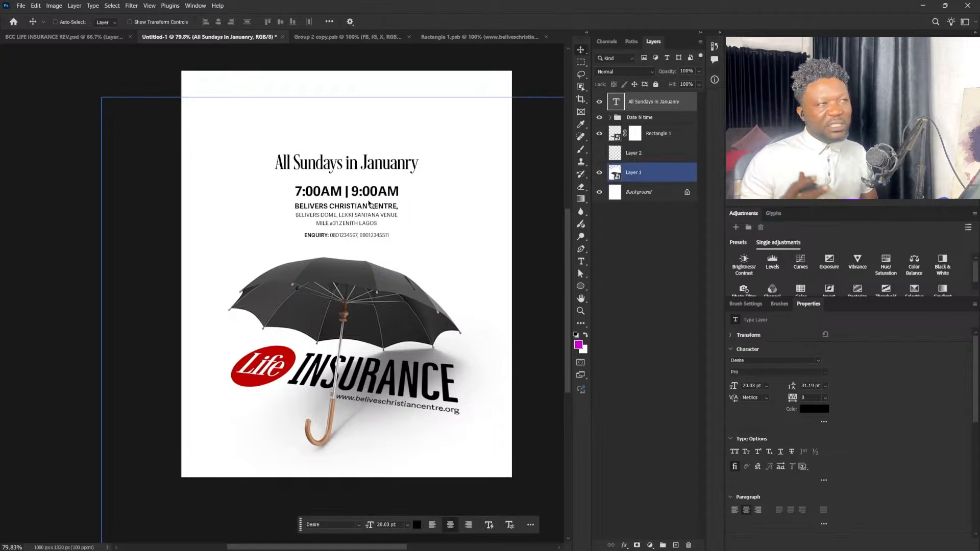
Scale the Date N time group down slightly, keeping it centred on the page.
click(636, 118)
key(ctrl+t)
drag(399, 186, 357, 209)
key(Return)
Reduce the headline to about 19.2 pt around its centre.
click(636, 103)
key(ctrl+t)
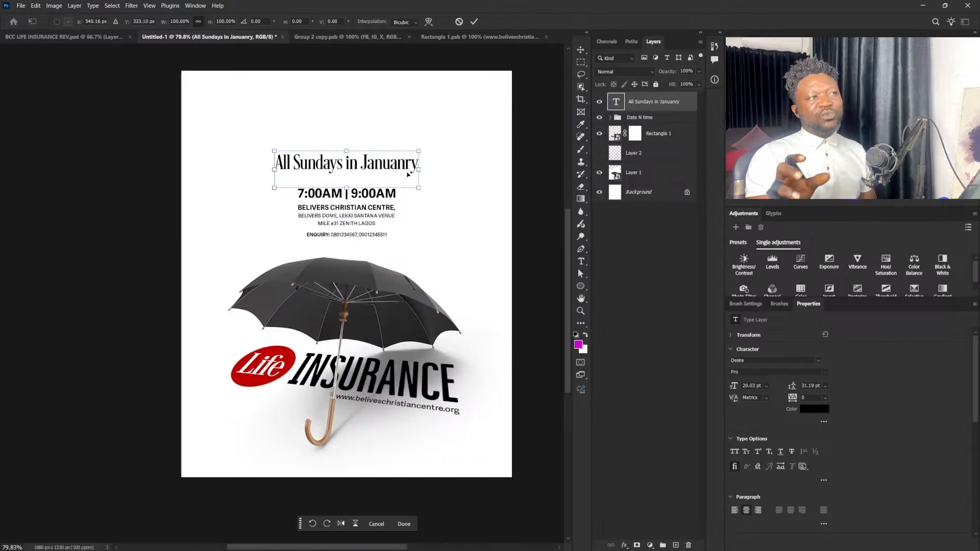
drag(422, 162, 376, 179)
key(Return)
key(ctrl+z)
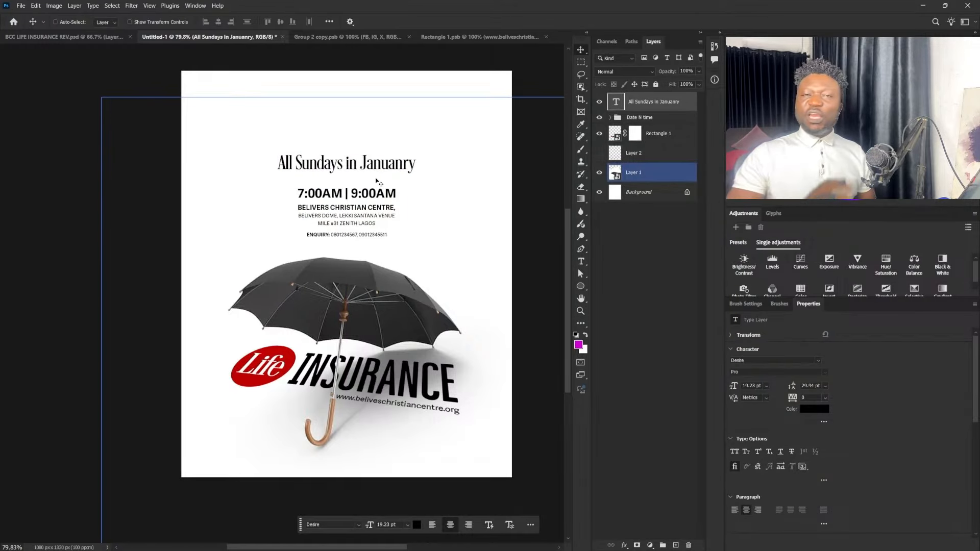
Draw a black-filled circle about 105 px wide, centred near the page's upper edge, and move it down about 10 px.
click(582, 286)
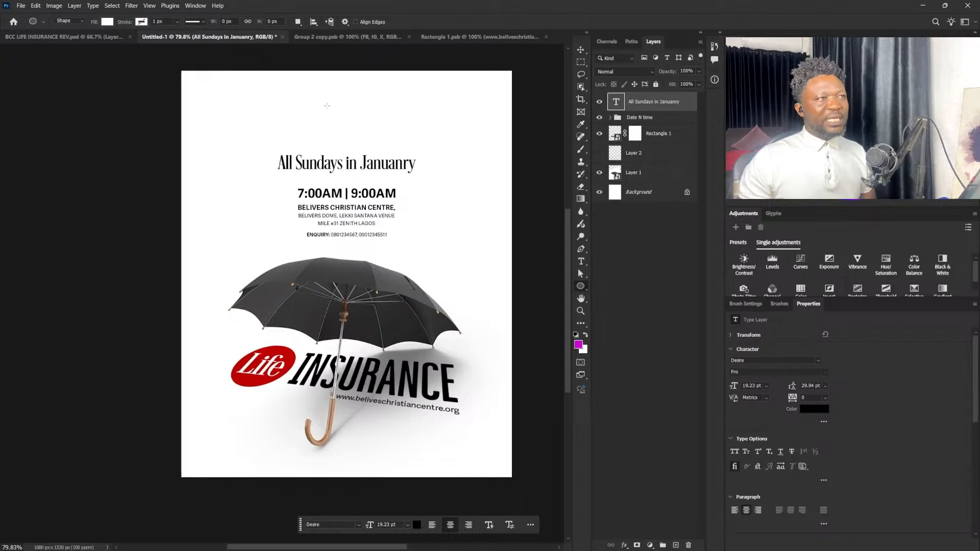
drag(330, 88, 364, 120)
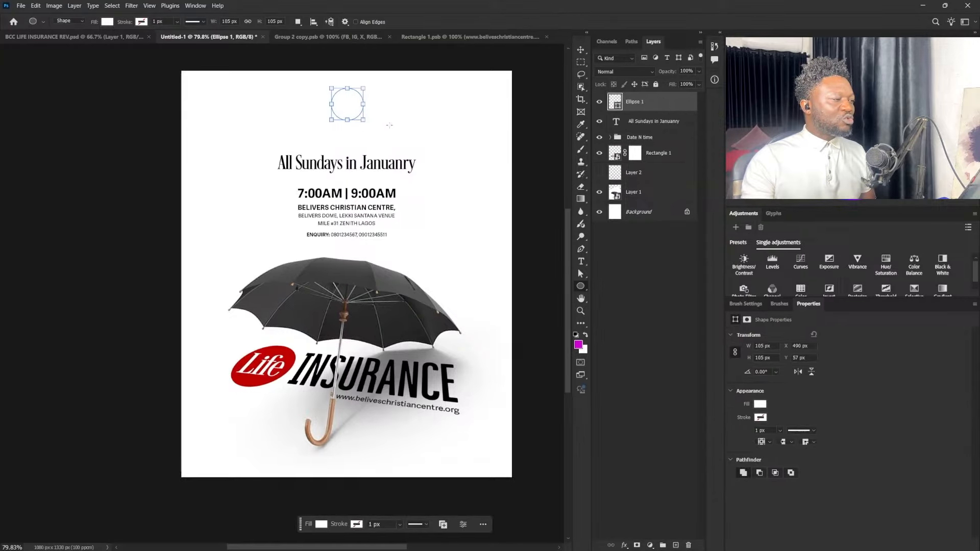
click(760, 403)
click(761, 415)
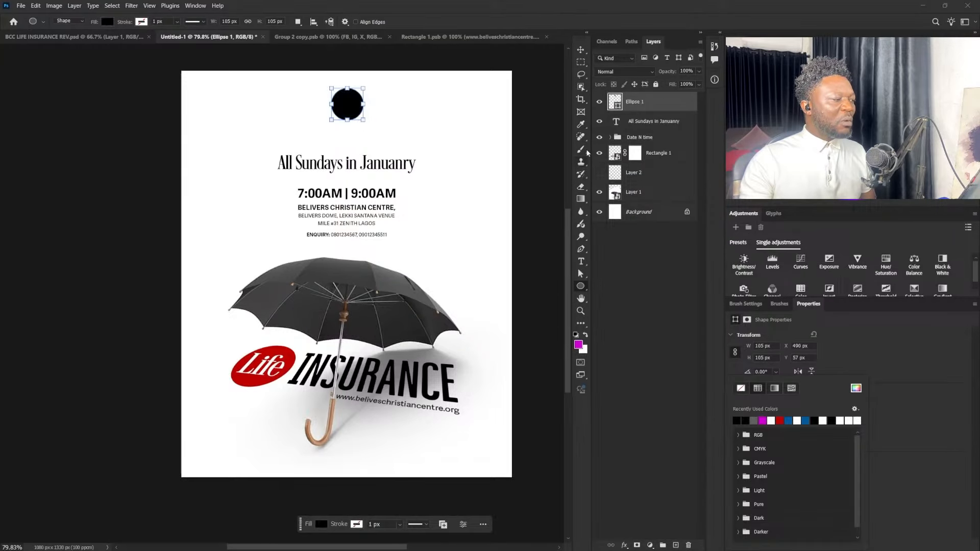
click(581, 50)
drag(337, 119, 337, 123)
Shrink the All Sundays in Januanry headline a little and move it down closer to the service times.
right_click(364, 162)
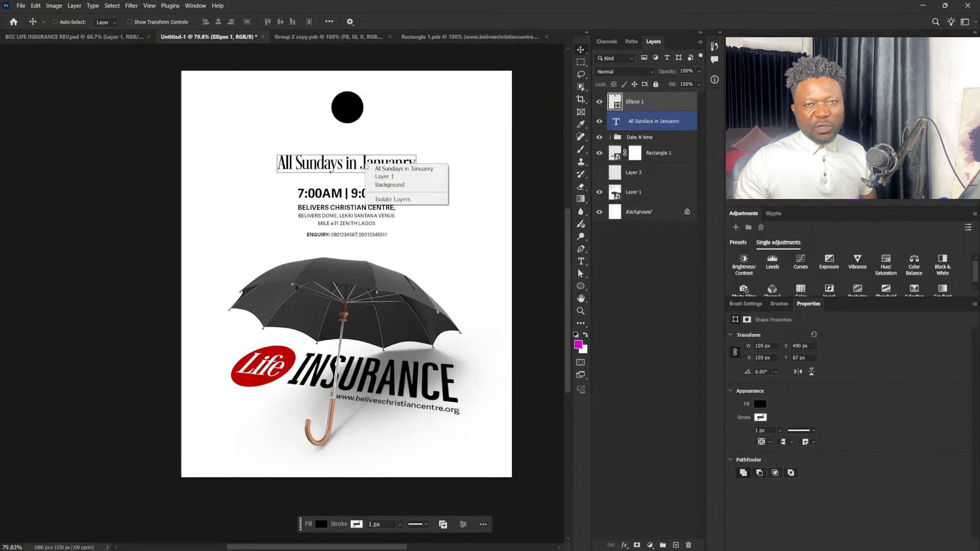
click(382, 169)
key(ctrl+t)
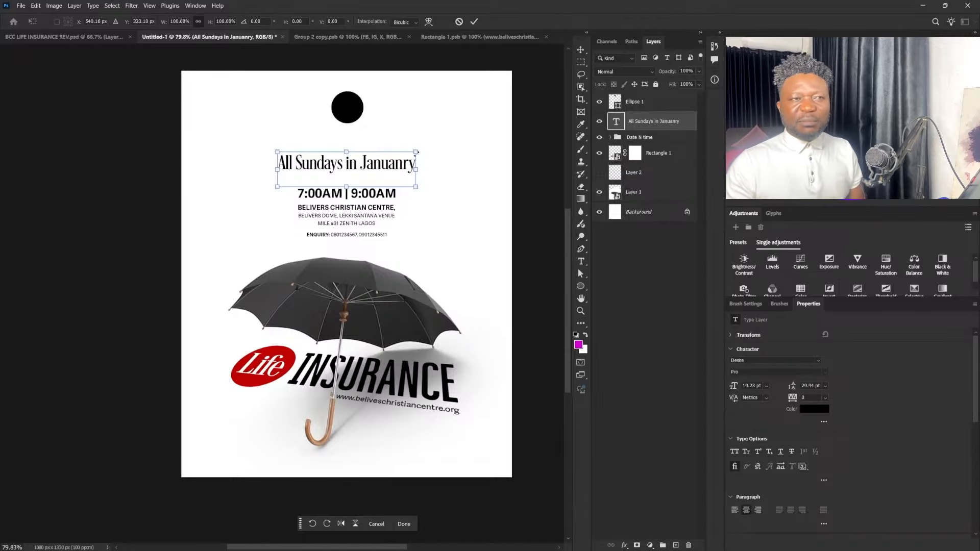
drag(417, 152, 415, 154)
key(Return)
drag(362, 170, 361, 174)
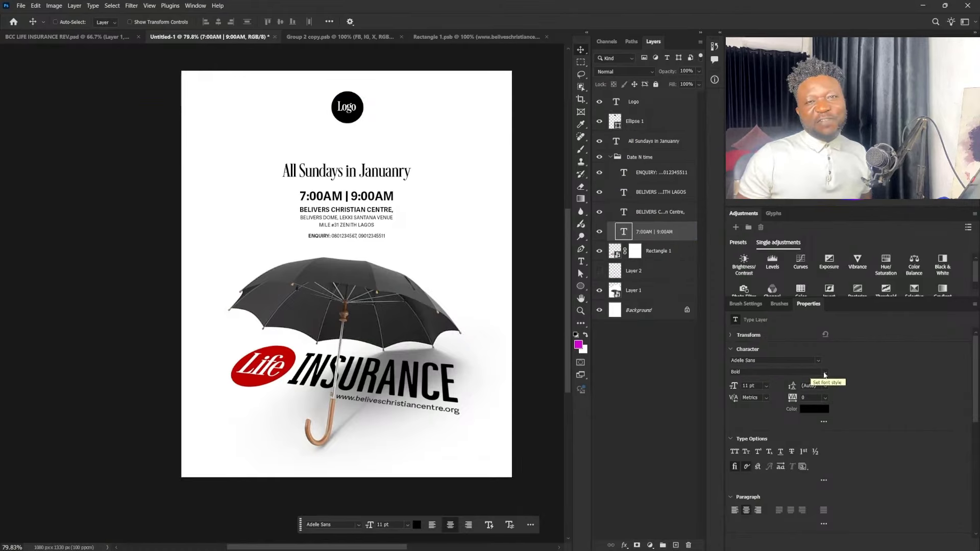
Set the service times to the Light font style and scale them to about 11.3 pt, spaced between the headline and church name.
click(817, 372)
click(812, 406)
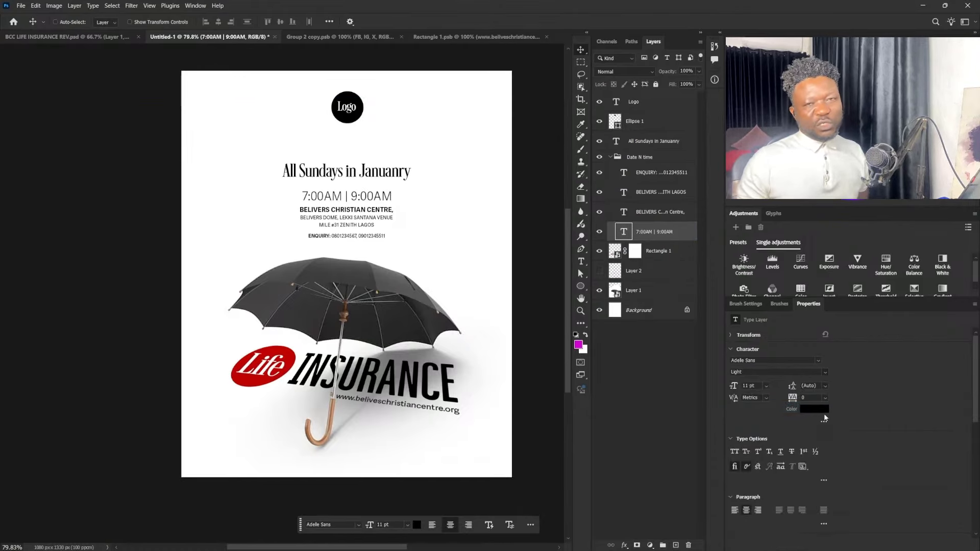
key(ctrl+t)
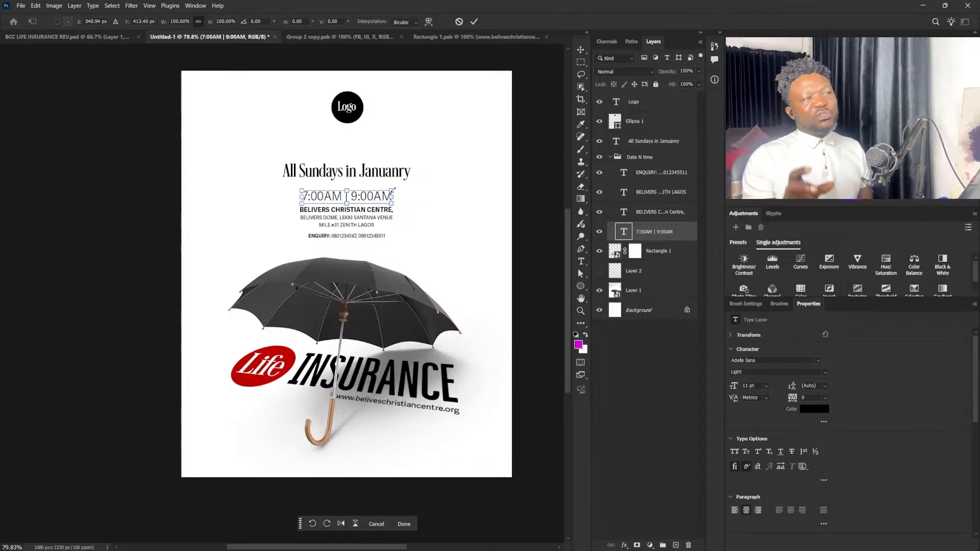
drag(393, 190, 408, 199)
key(Return)
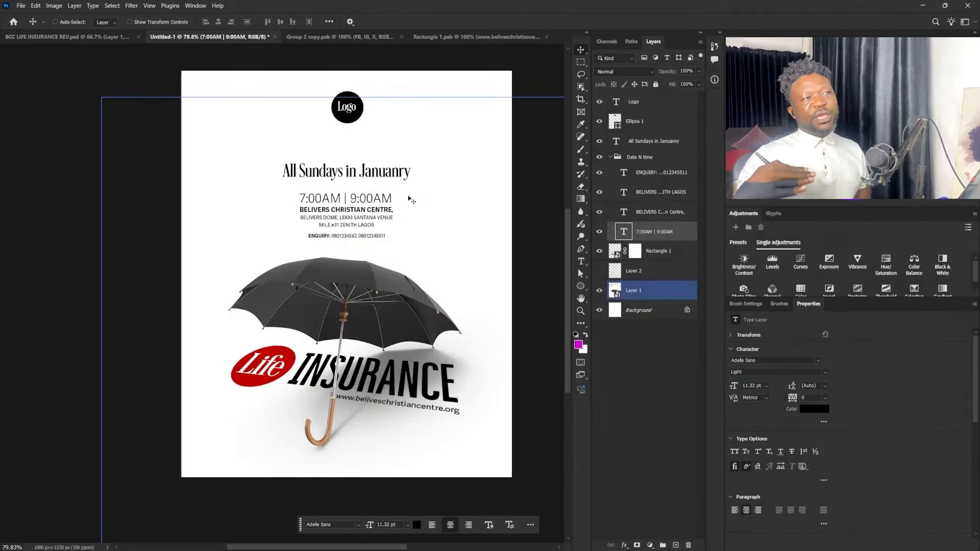
key(shift+Down)
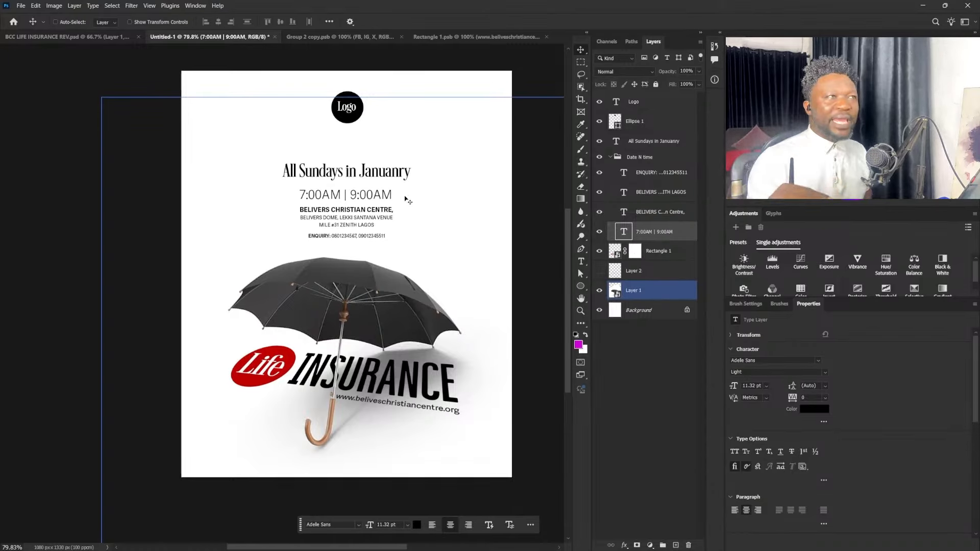
Try the Semibold font style on the church name line, and undo it.
right_click(388, 209)
click(407, 221)
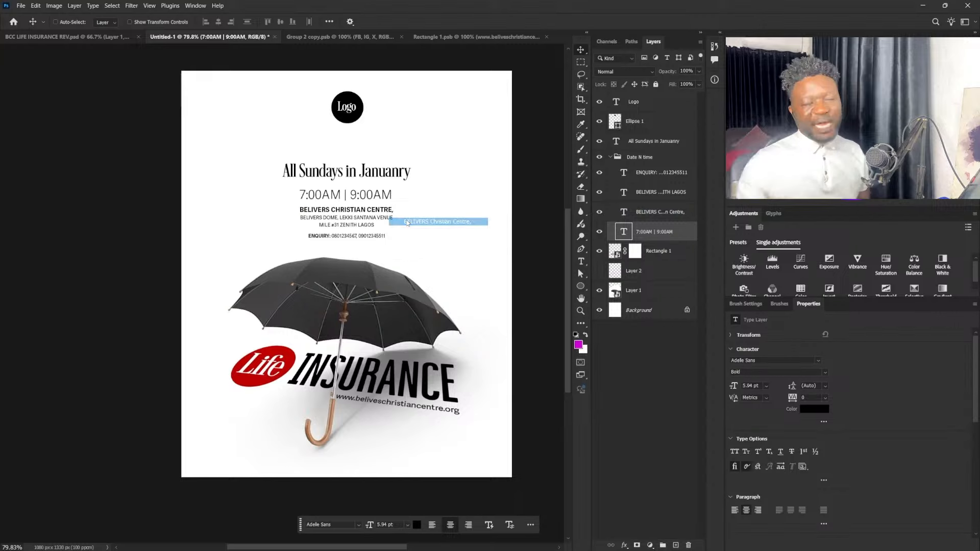
click(825, 373)
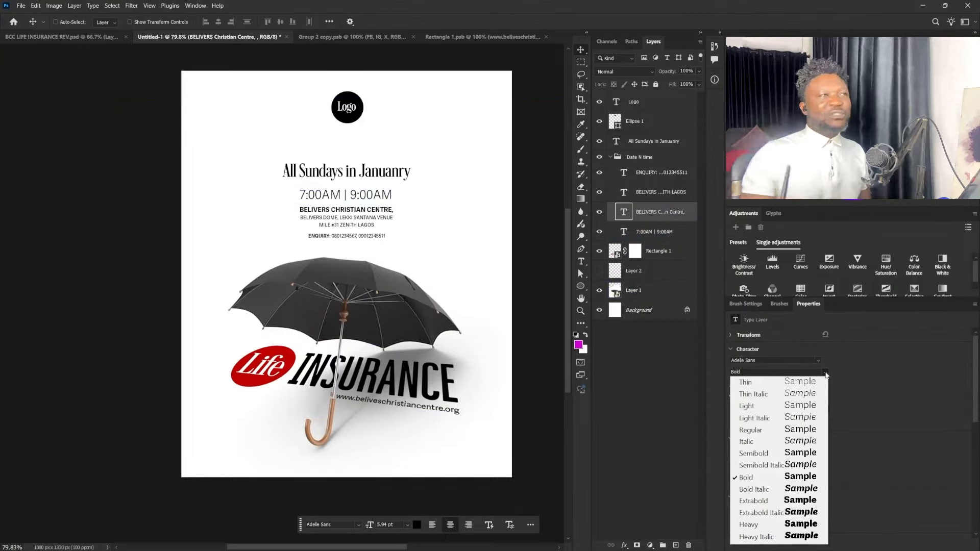
click(803, 456)
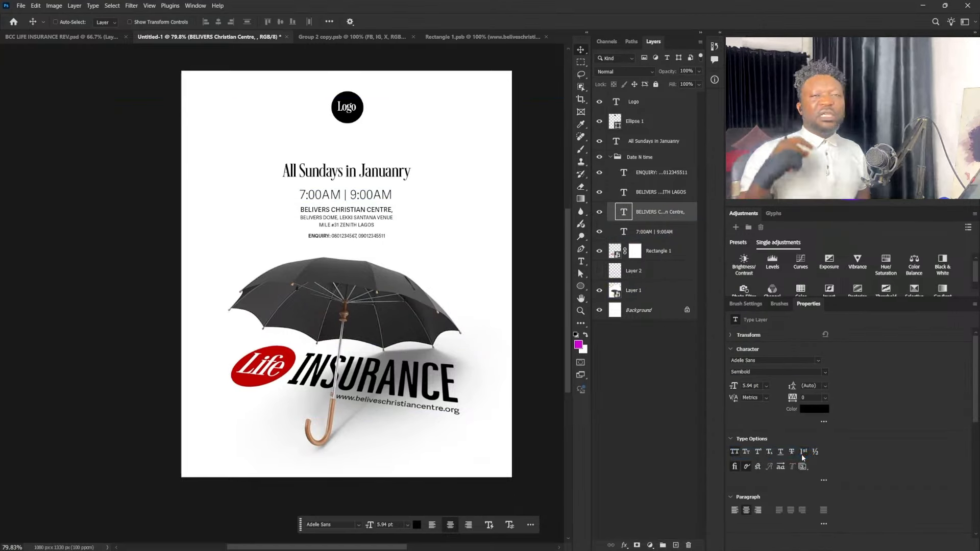
key(ctrl+z)
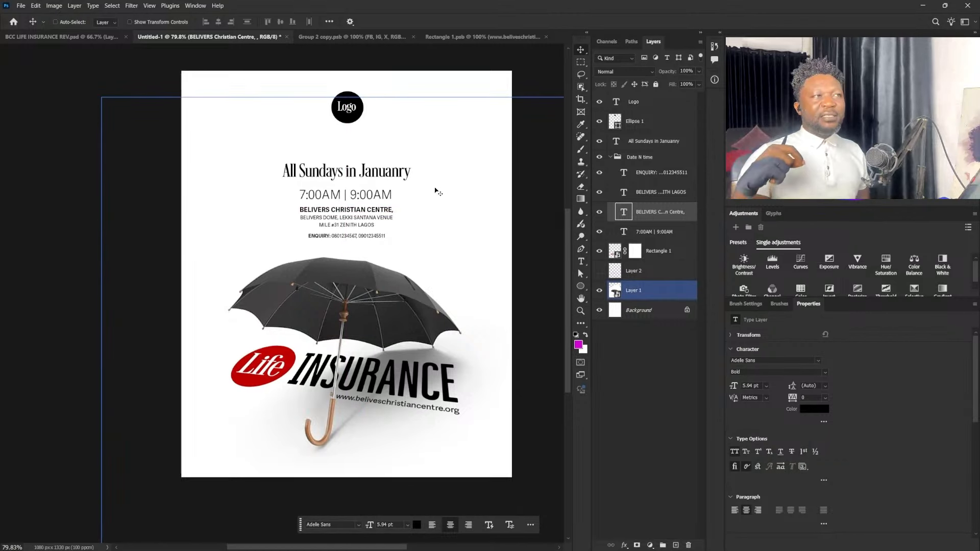
Enlarge the Logo text and its black circle together around their centre, making the circle about 122.5 px wide.
click(637, 121)
shift+click(636, 102)
key(ctrl+t)
drag(364, 92, 368, 89)
key(Return)
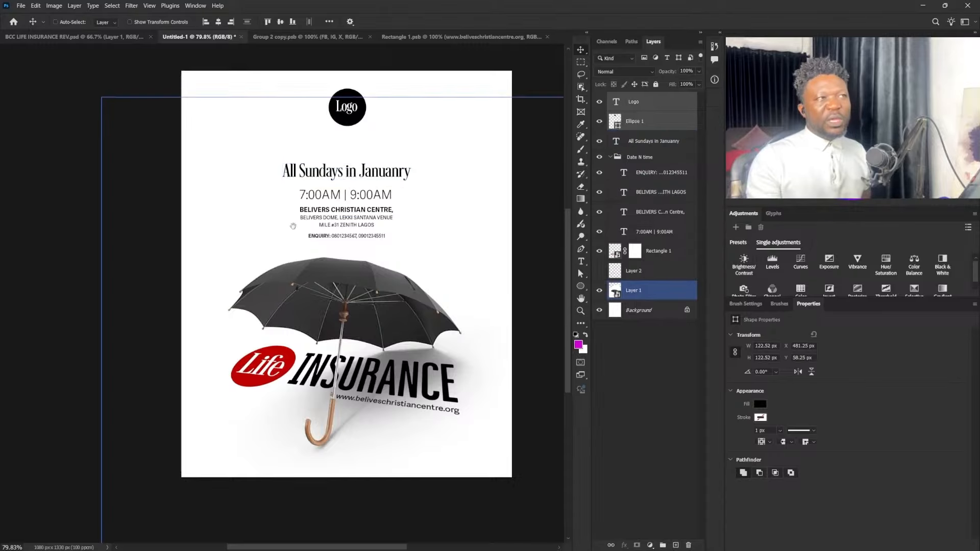
Correct the spelling of the headline to read All Sundays in January.
drag(293, 225, 293, 219)
drag(294, 167, 297, 177)
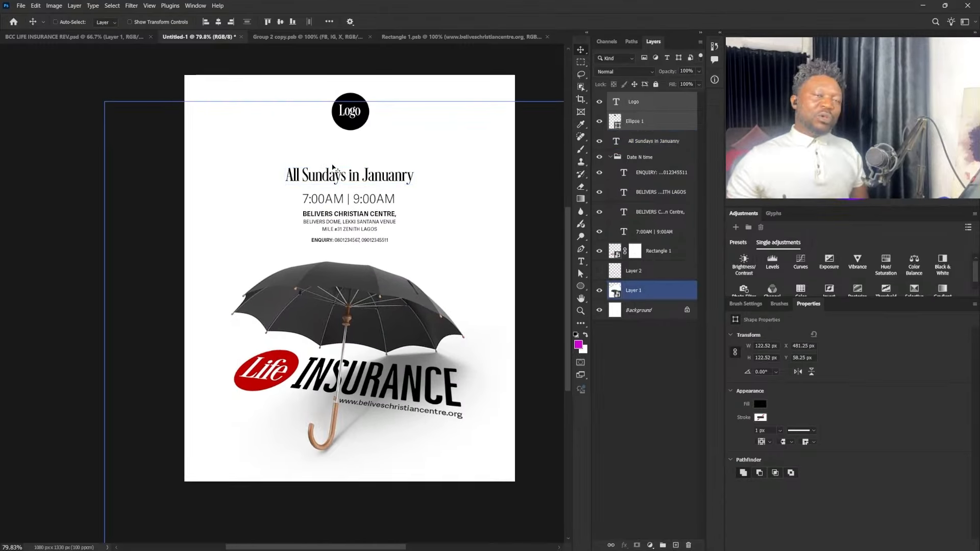
double_click(401, 182)
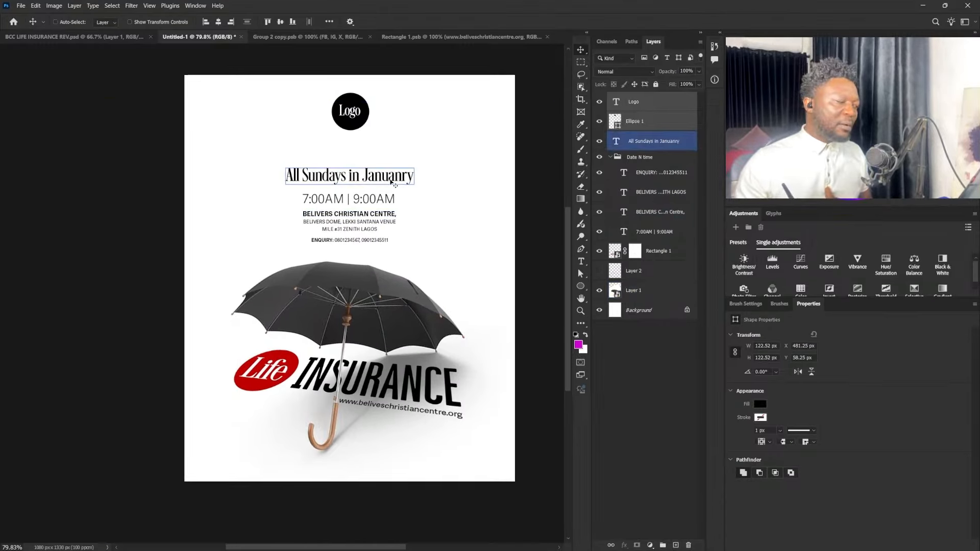
drag(394, 176, 398, 176)
key(BackSpace)
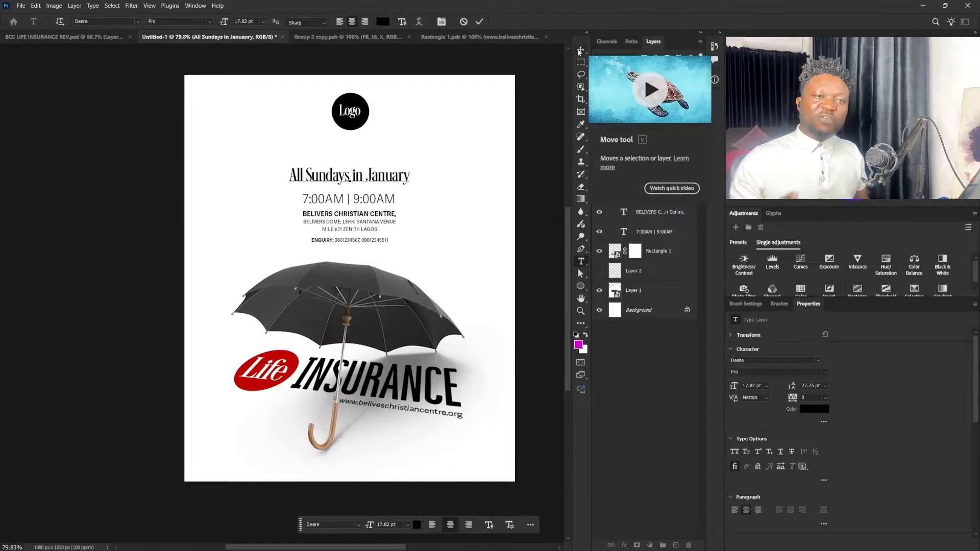
click(581, 51)
Bring the FB, IG, X social handles from Group 2 copy.psb into the flyer and centre them near the page's lower edge.
click(471, 36)
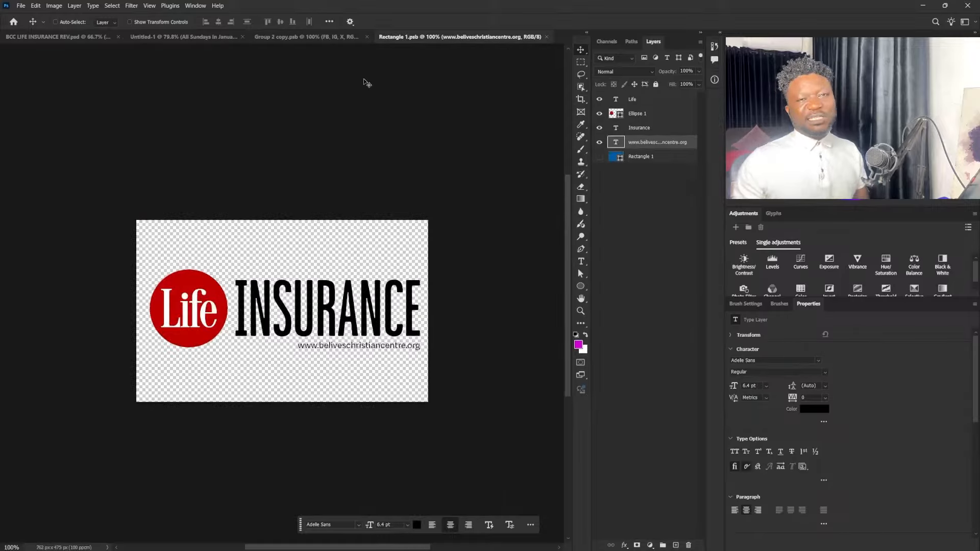
click(286, 38)
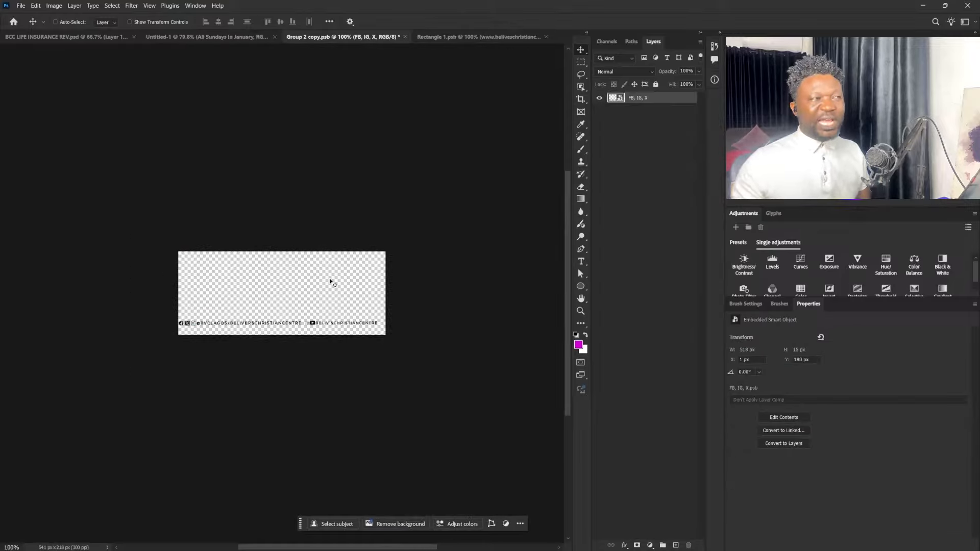
click(78, 37)
click(214, 37)
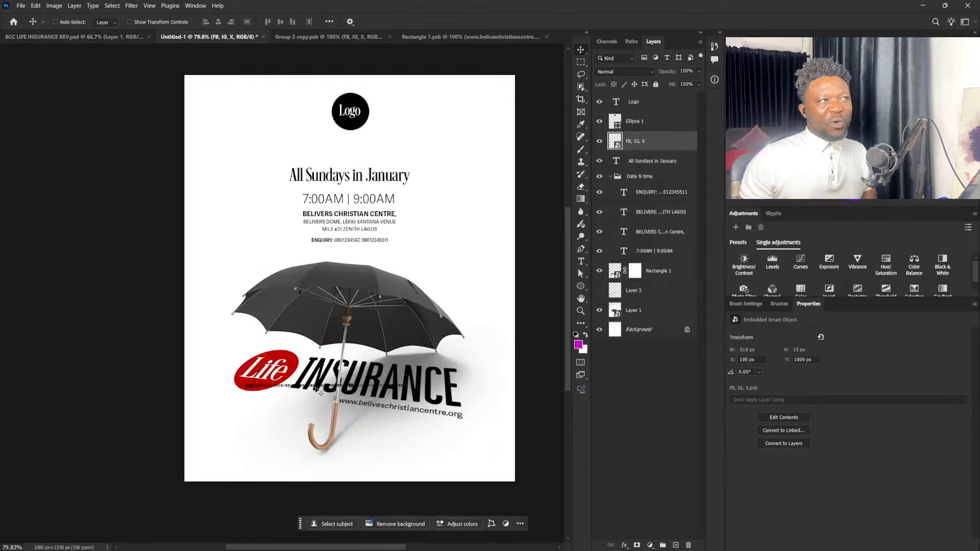
drag(365, 465, 365, 464)
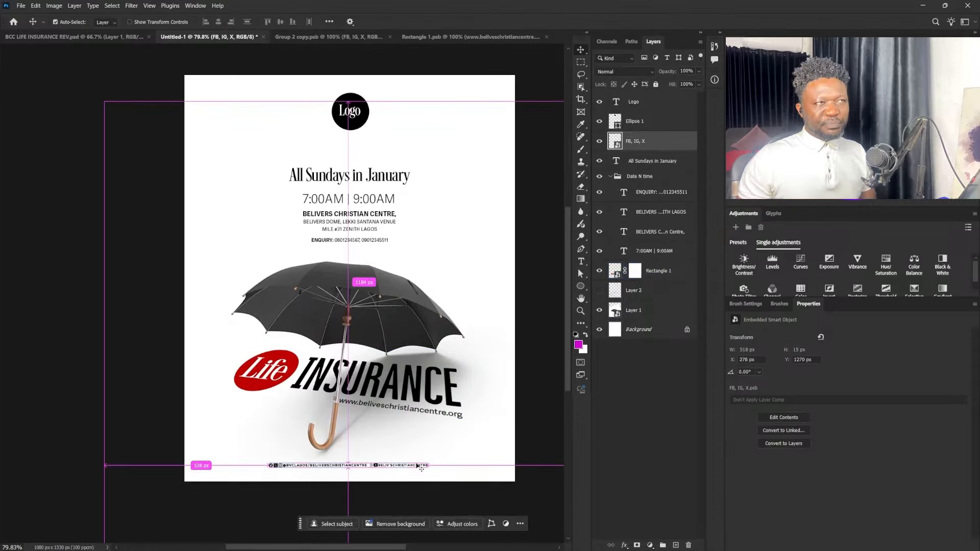
Enlarge the social handles line to about 606 px wide around its centre and reduce its opacity to 71%.
key(ctrl+t)
drag(428, 462, 442, 461)
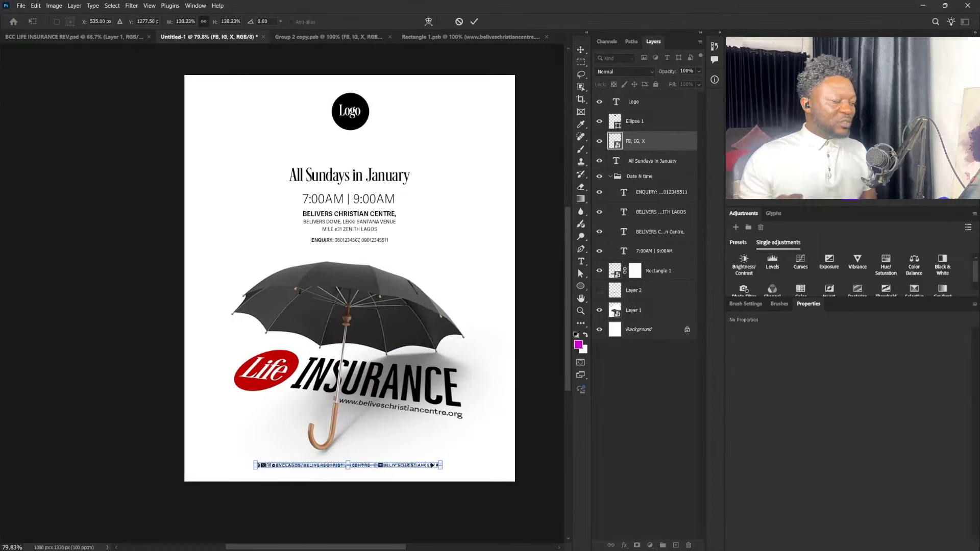
key(Return)
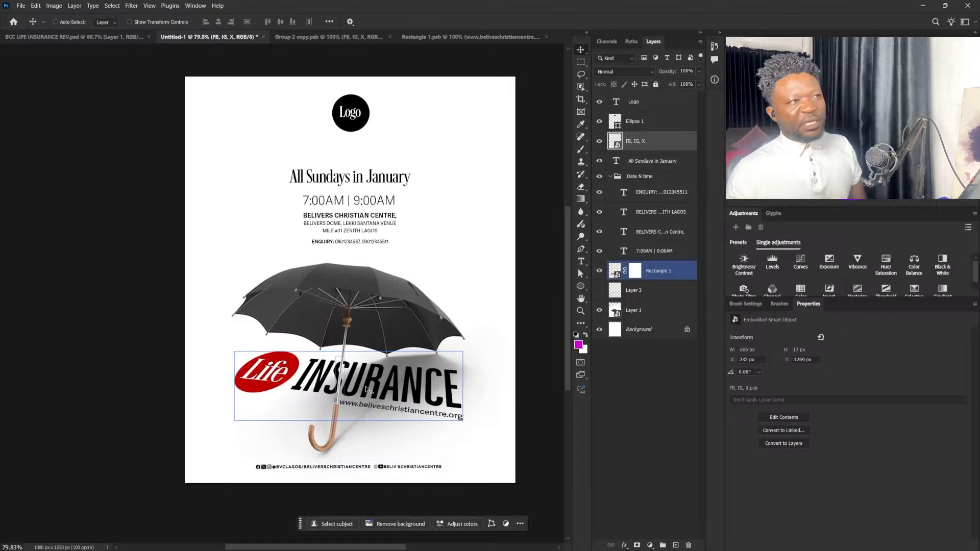
click(619, 212)
click(699, 71)
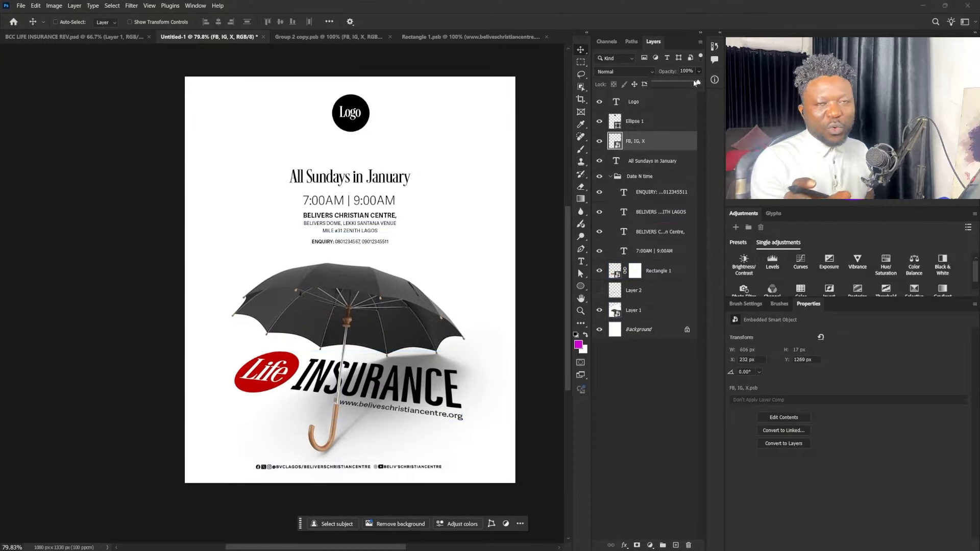
mouse_move(677, 85)
mouse_down()
mouse_move(687, 86)
mouse_move(679, 85)
mouse_up()
ctrl+click(475, 237)
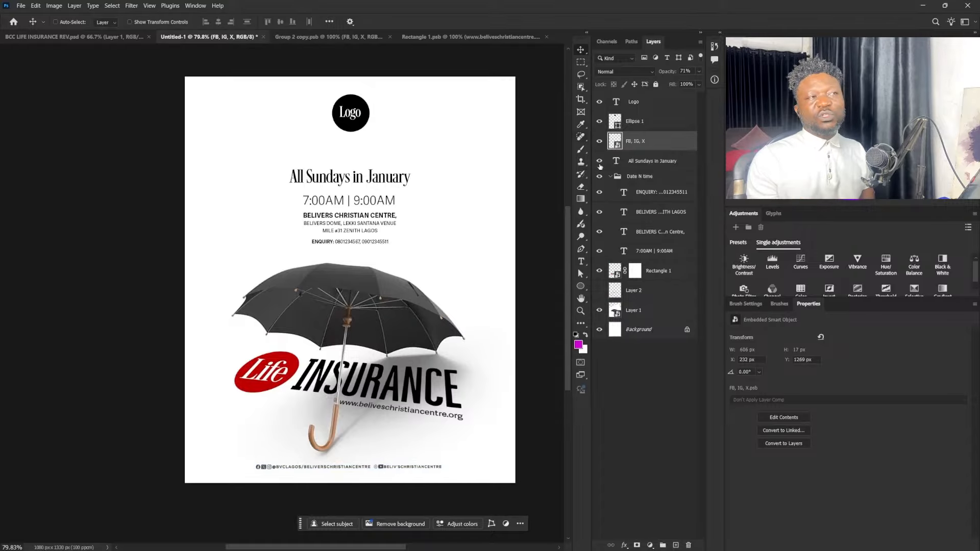
Collapse the Date N time group and set the Pen tool to Shape mode.
click(581, 249)
click(619, 178)
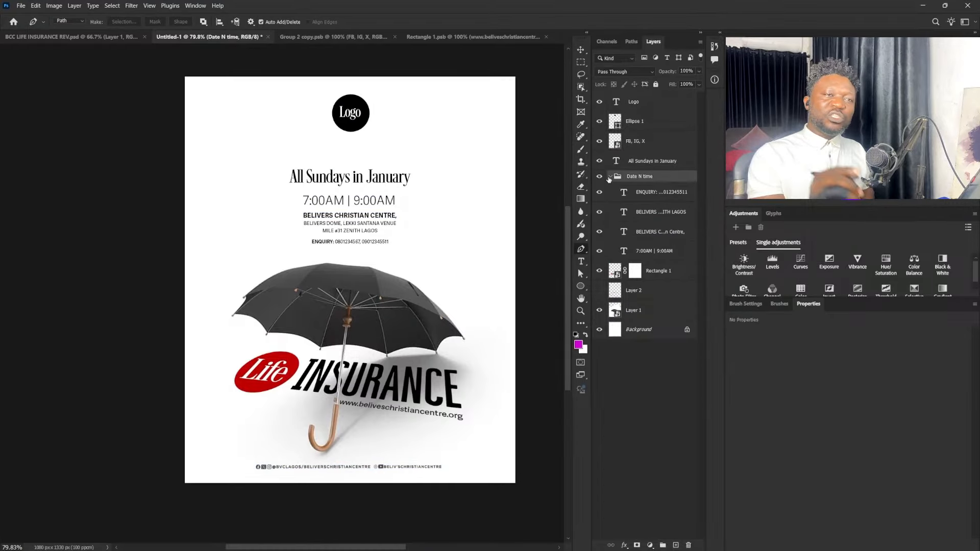
click(610, 177)
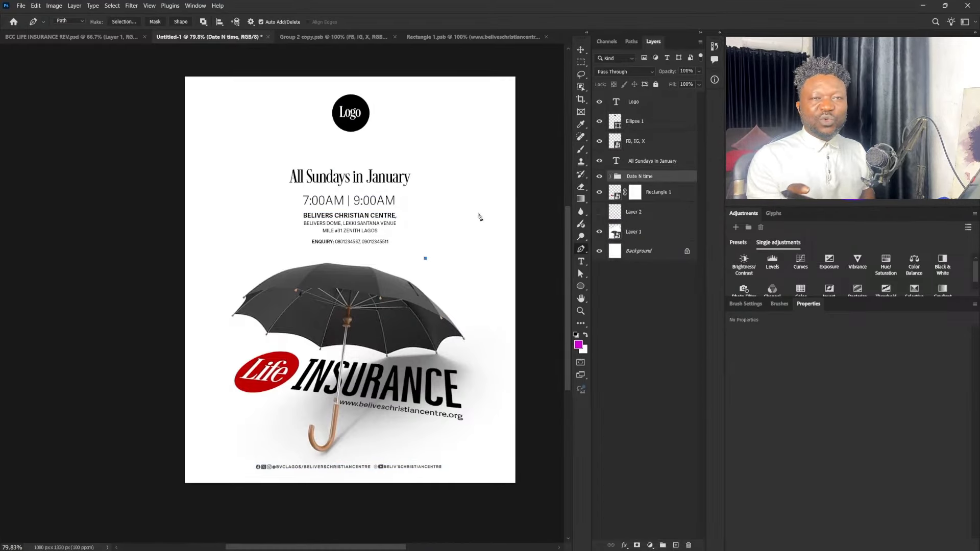
click(78, 19)
click(64, 29)
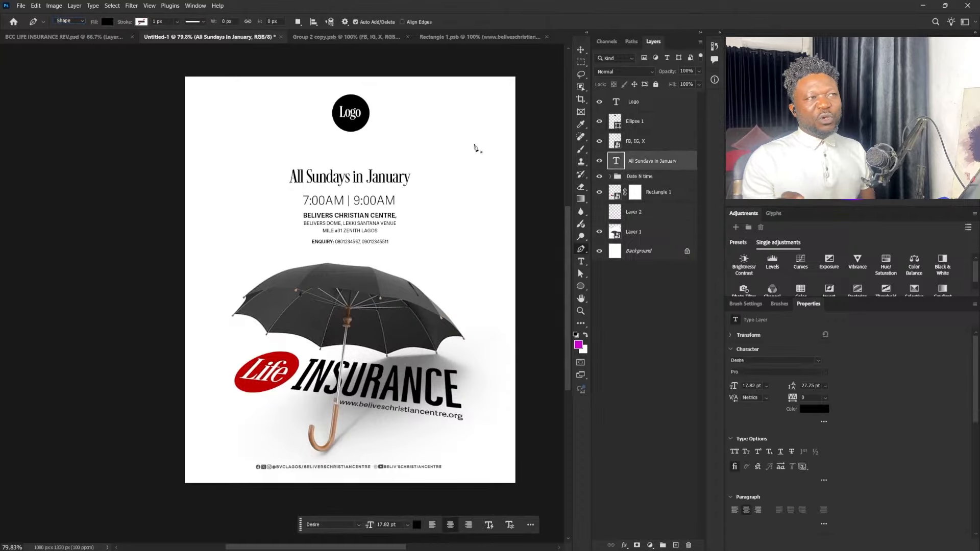
Move the headline layer into the Date N time group, and group the Logo text with its circle under the name Logo.
drag(657, 164, 641, 177)
click(641, 113)
shift+click(641, 108)
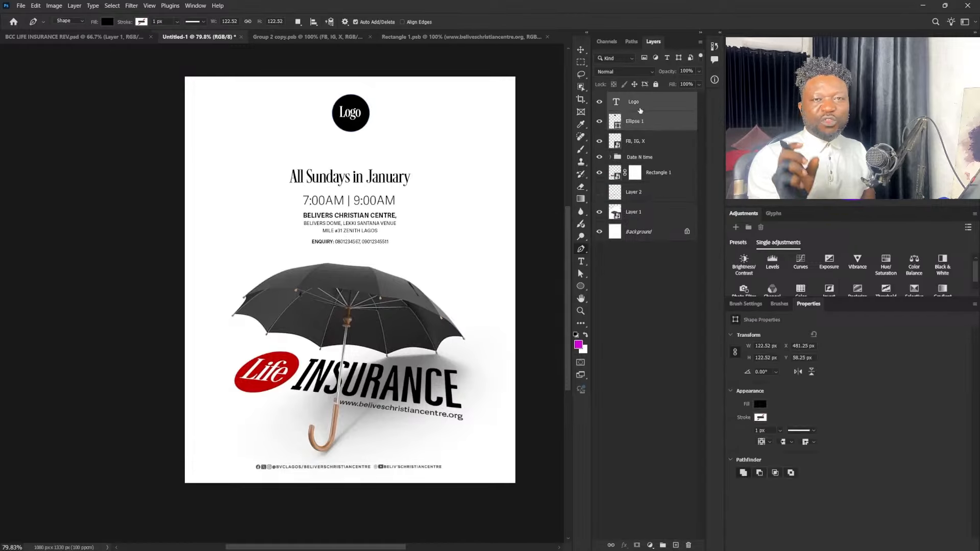
key(ctrl+g)
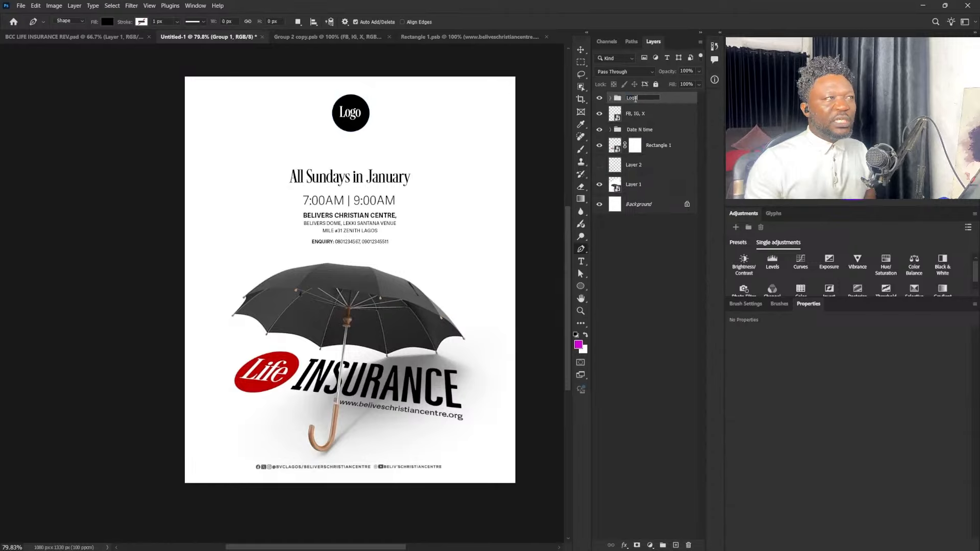
key(Return)
Draw a diagonal line about 167 px wide and high beside the logo, with a 1 px black stroke and no fill.
click(492, 110)
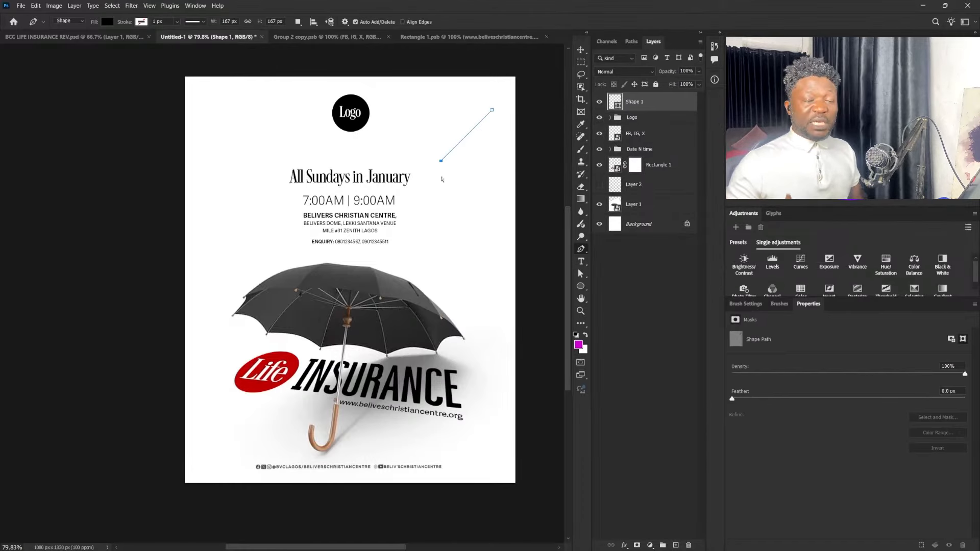
click(141, 22)
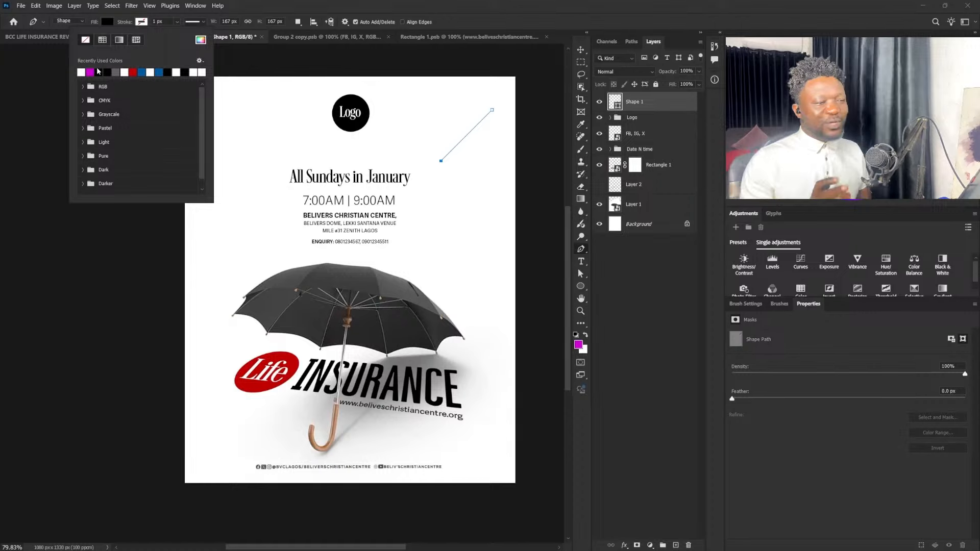
click(107, 22)
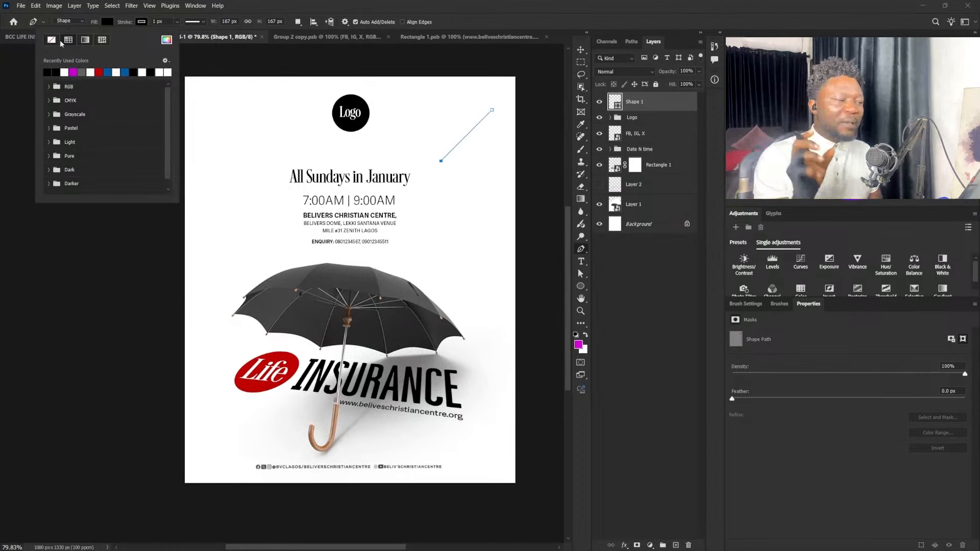
click(203, 22)
click(580, 50)
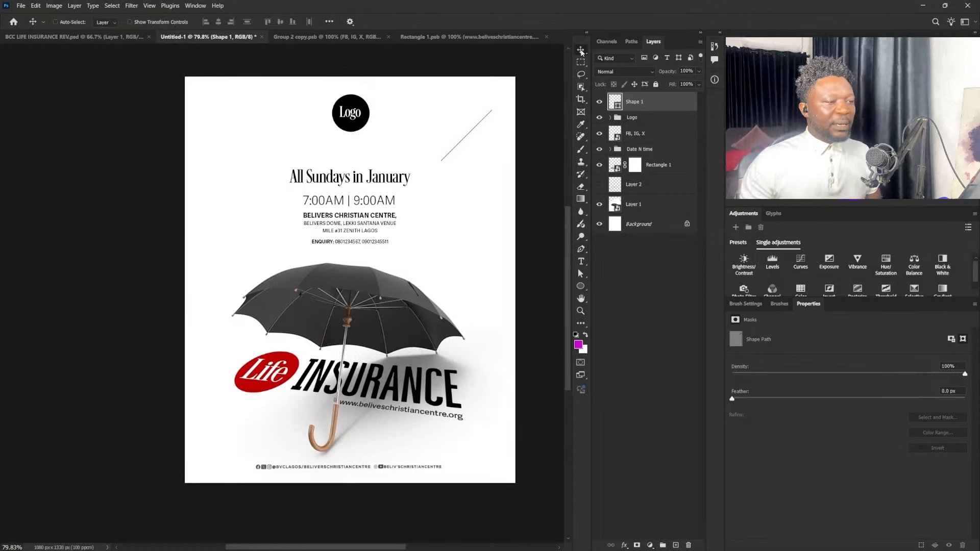
Move the diagonal line toward the page's right edge, place three copies around it, and shorten a copy.
mouse_move(469, 149)
mouse_down()
mouse_move(493, 174)
mouse_move(448, 192)
mouse_move(507, 131)
mouse_move(454, 137)
mouse_move(455, 146)
mouse_up()
key(ctrl+t)
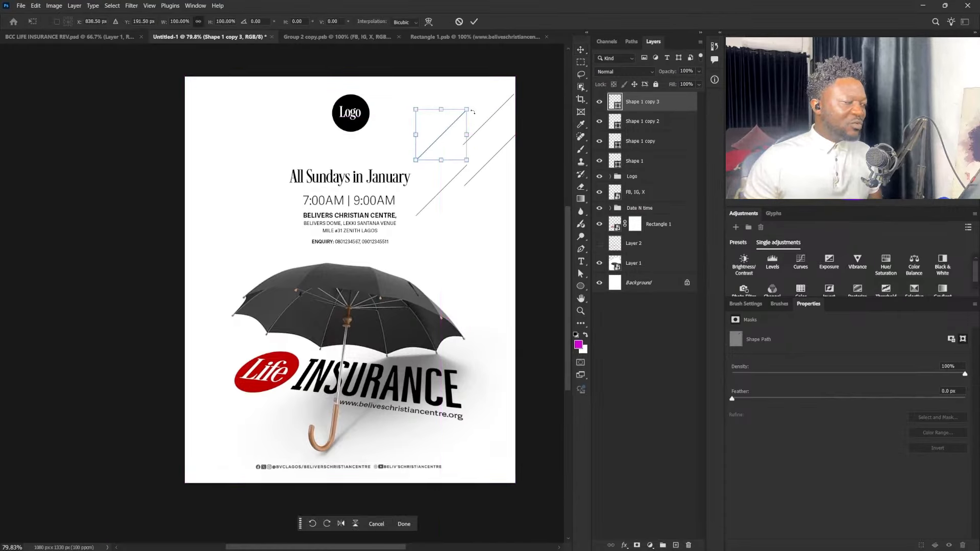
drag(468, 110, 293, 127)
double_click(447, 133)
Scatter five more copies of the shortened line around the logo and above the right side of the umbrella.
key(ctrl+j)
key(ctrl+j)
key(ctrl+j)
key(ctrl+j)
key(ctrl+j)
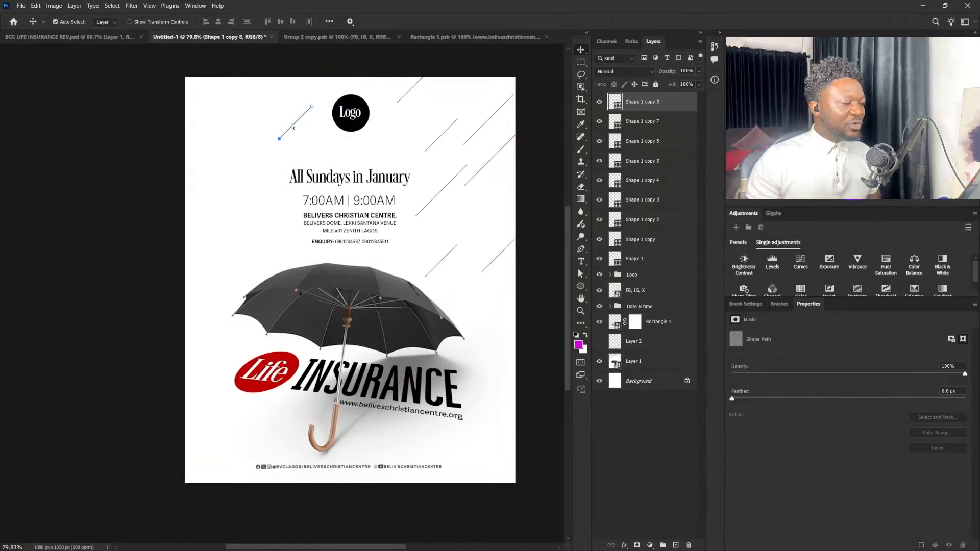
Place the newest line copy beside the left end of the headline and lengthen it along its diagonal.
key(ctrl+t)
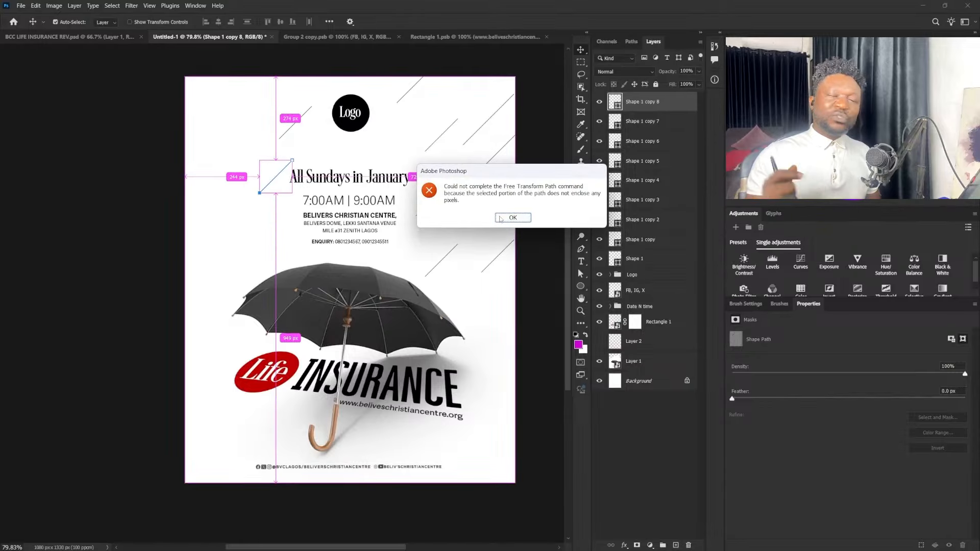
click(507, 218)
key(ctrl+t)
click(292, 160)
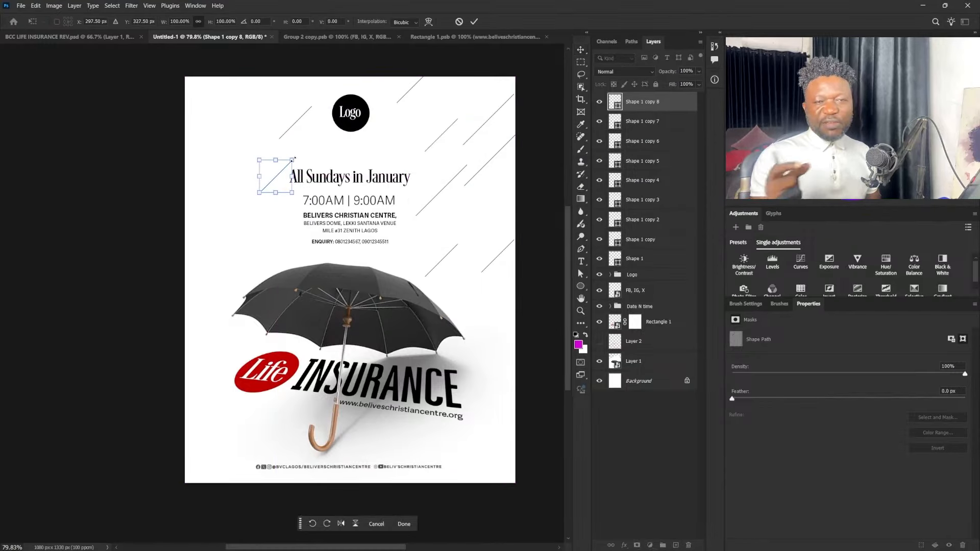
drag(293, 160, 237, 196)
key(Return)
Add more diagonal line copies down the page's left side and slightly shorten the one beside the service times.
key(ctrl+j)
key(ctrl+z)
click(645, 122)
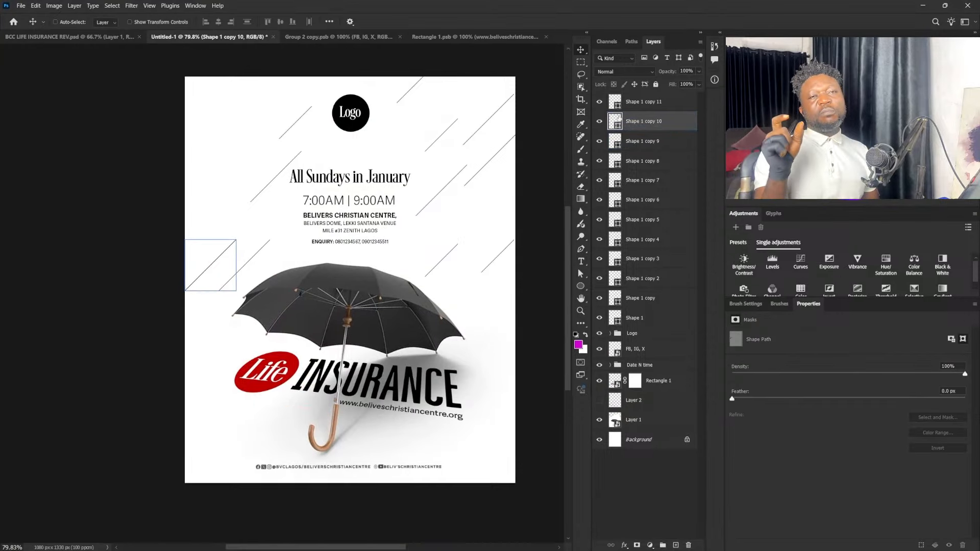
ctrl+alt+drag(457, 236, 395, 205)
key(ctrl+t)
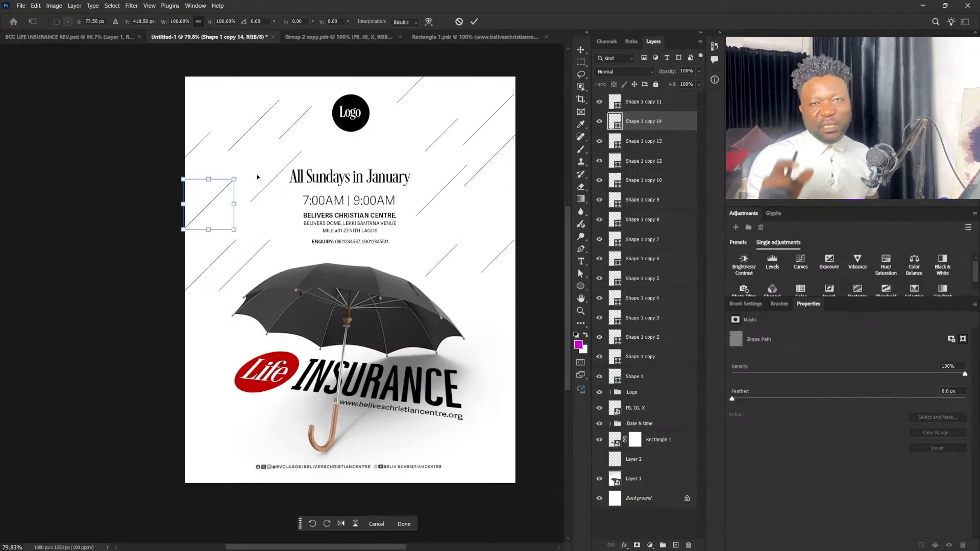
alt+drag(236, 180, 224, 188)
key(Return)
drag(343, 246, 351, 141)
key(ctrl+j)
key(ctrl+z)
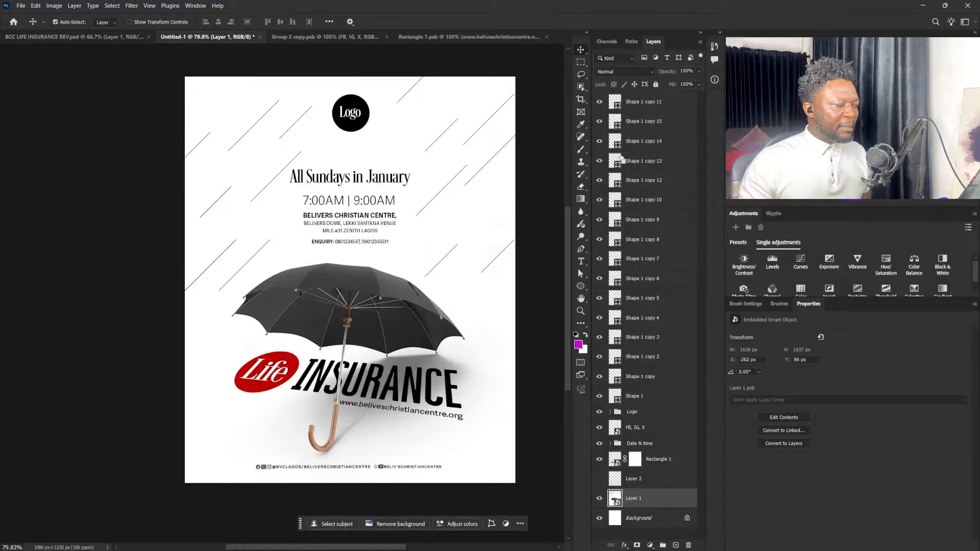
key(ctrl+z)
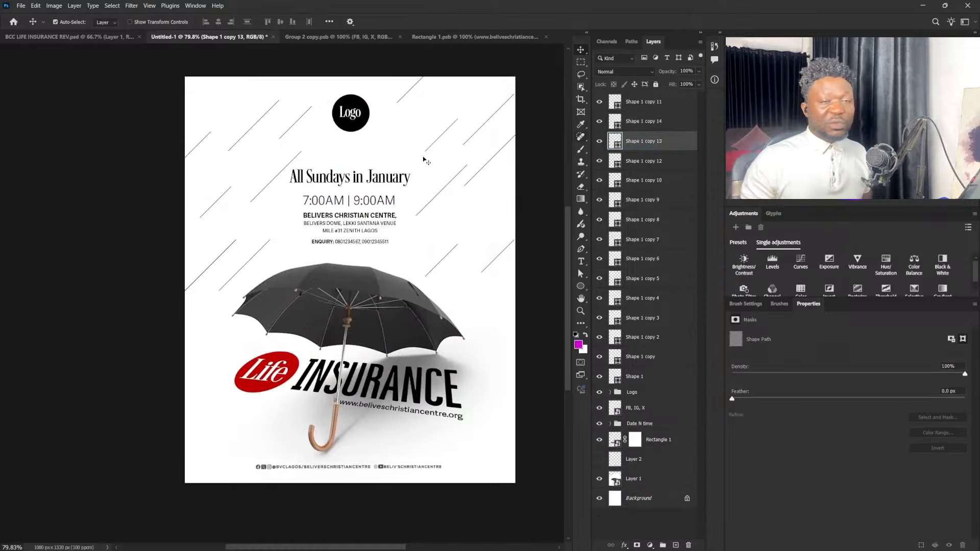
Copy the diagonal line to the page's top edge and to the side edges on both sides of the Life Insurance lettering.
alt+drag(424, 161, 229, 429)
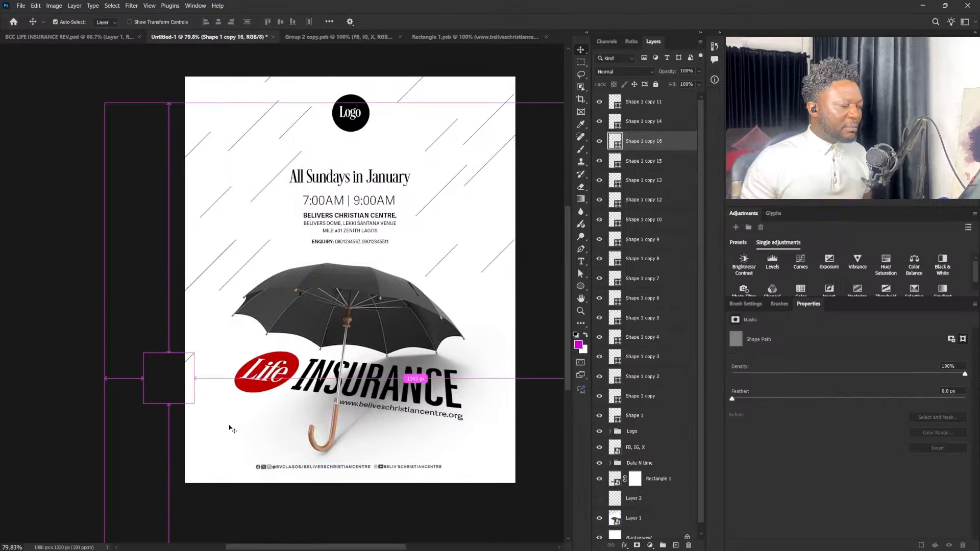
alt+drag(203, 378, 521, 403)
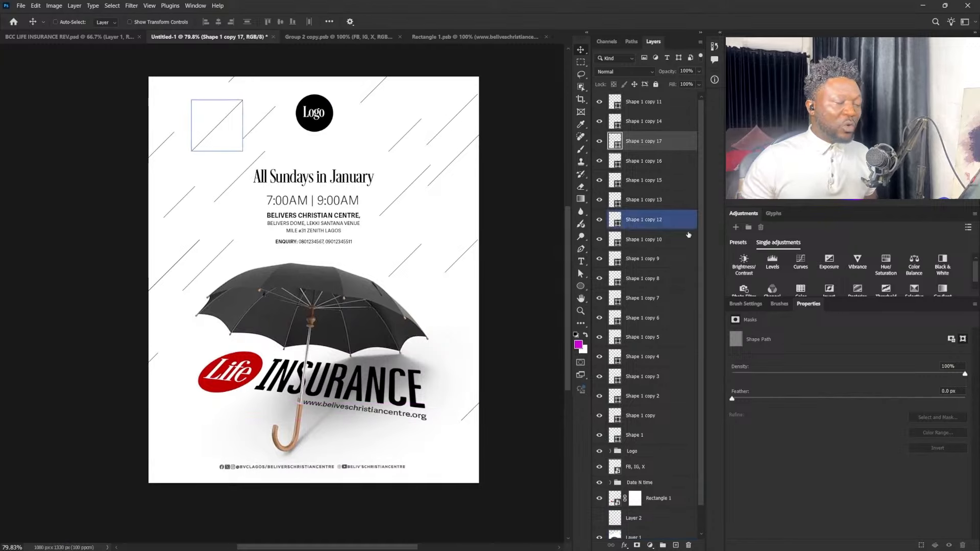
Group all the diagonal line layers under the name Strokes and lower the group's opacity to about 60%.
click(643, 435)
shift+click(643, 102)
key(ctrl+g)
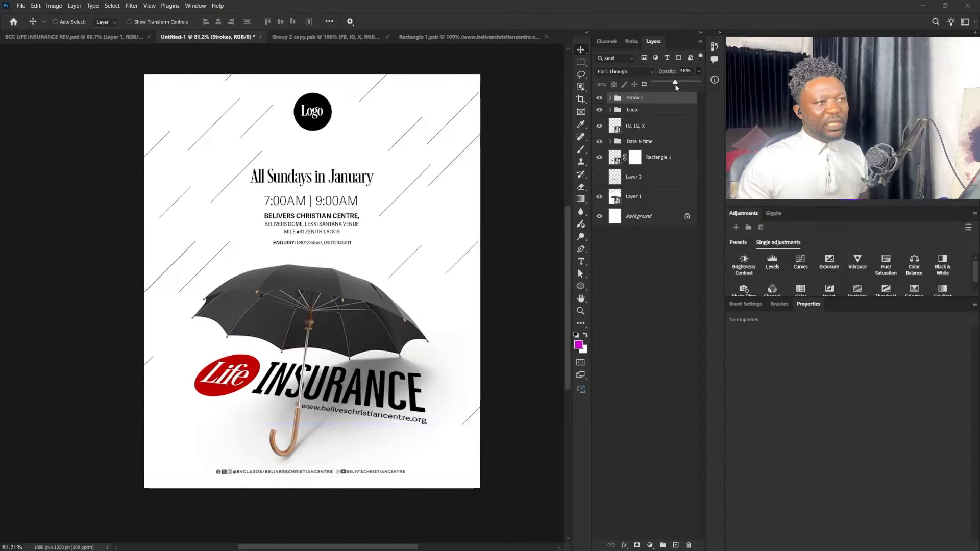
drag(675, 87, 680, 84)
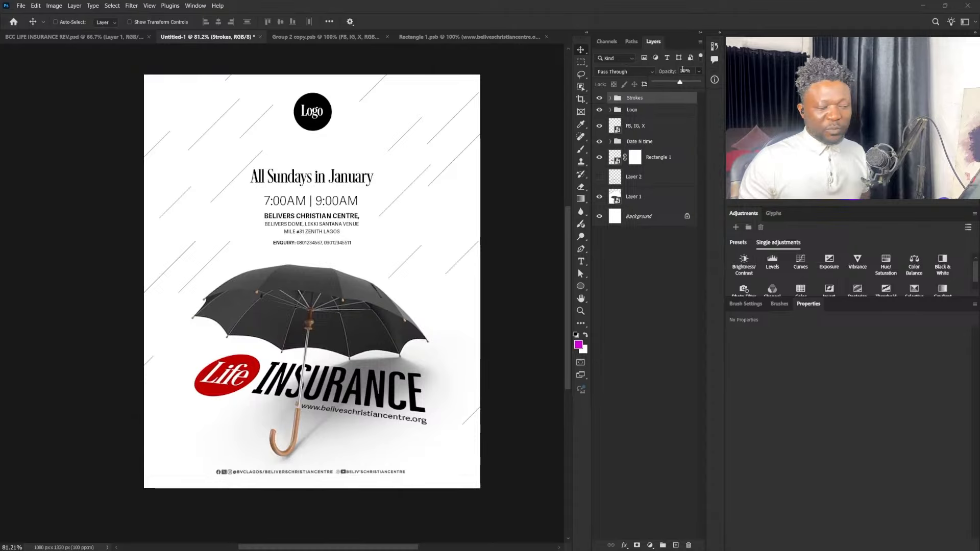
Nudge the social handles line at the bottom of the flyer slightly upward by ten small increments.
key(ctrl)
ctrl+click(422, 237)
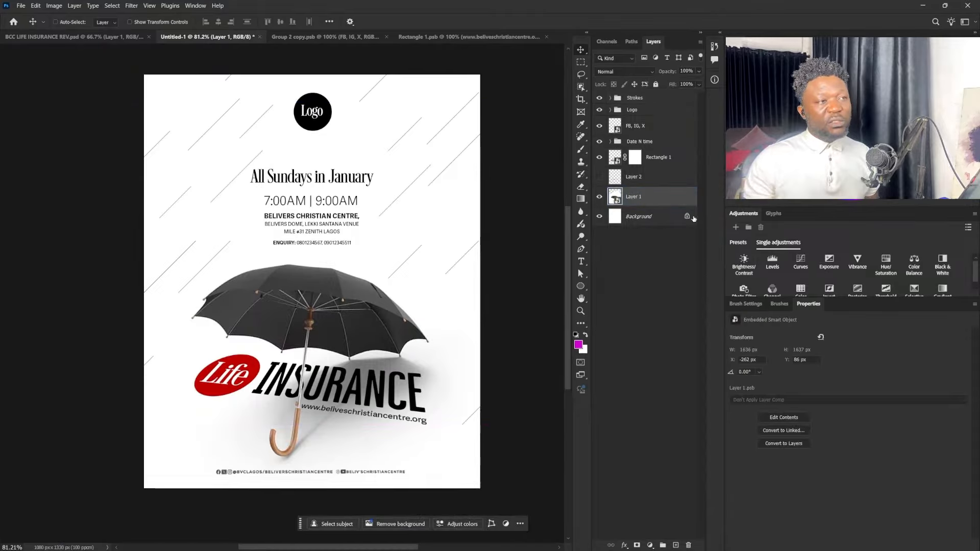
key(ctrl)
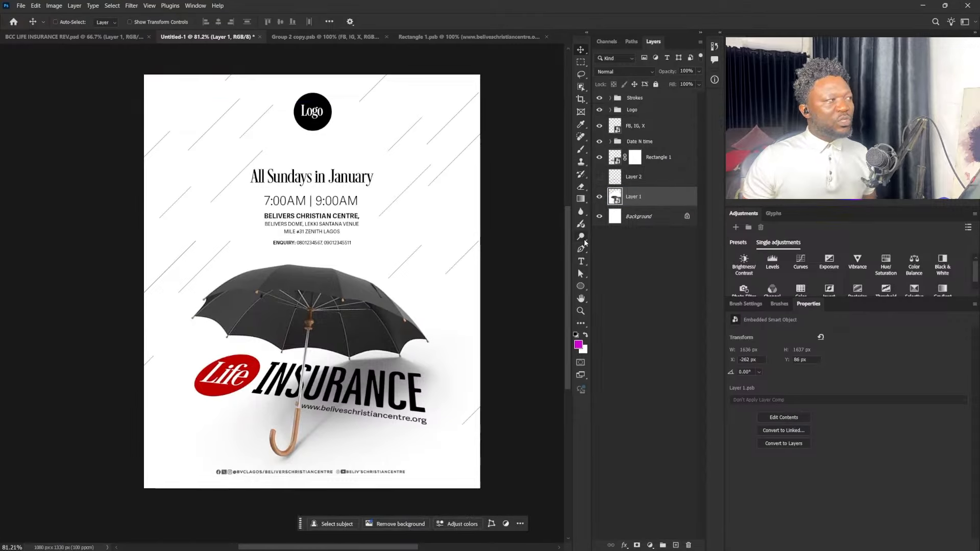
click(639, 126)
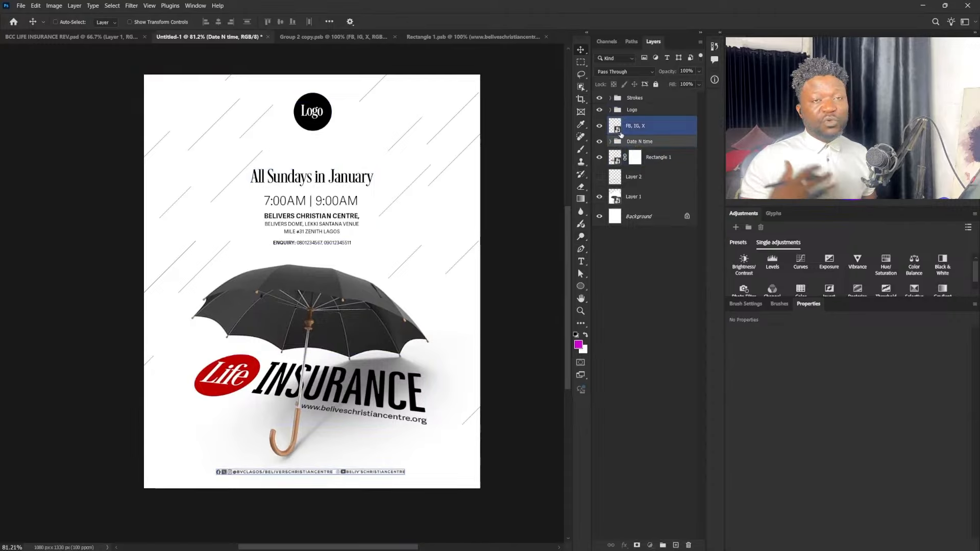
key(Up)
key(Up)
key(Up)
key(Up)
key(Up)
key(Up)
key(Up)
key(Up)
key(Up)
key(Up)
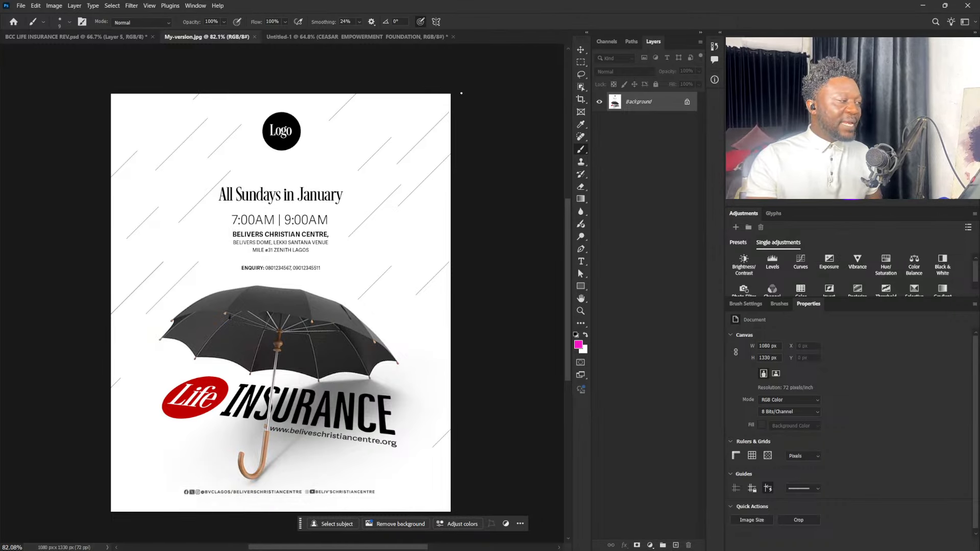
View the FirstBank account graphic in its own document and return to the finished flyer My-version.jpg.
click(378, 39)
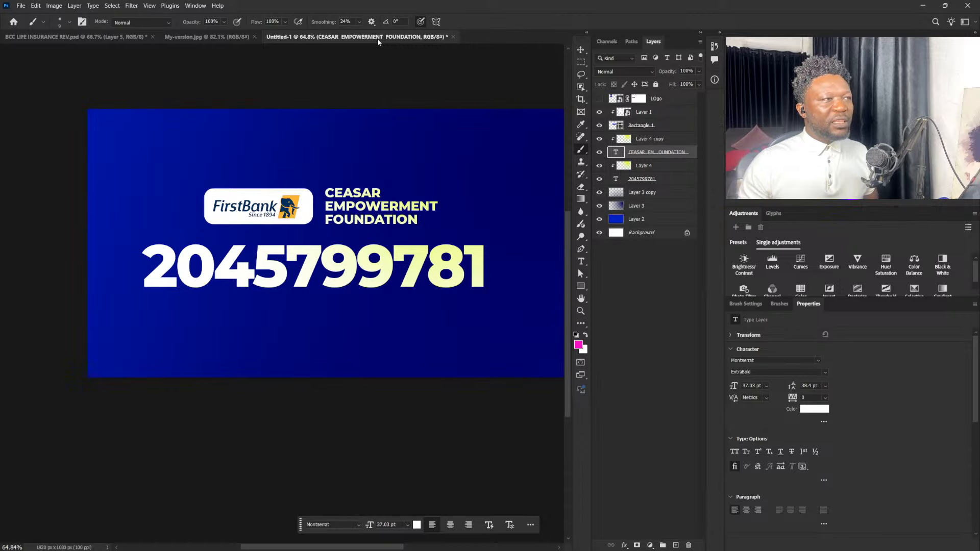
click(216, 36)
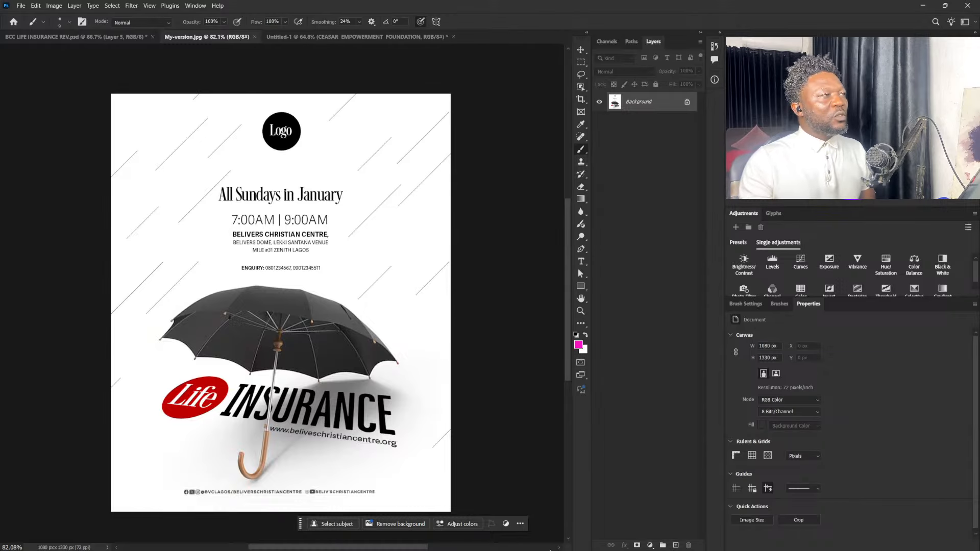
key(alt+Tab)
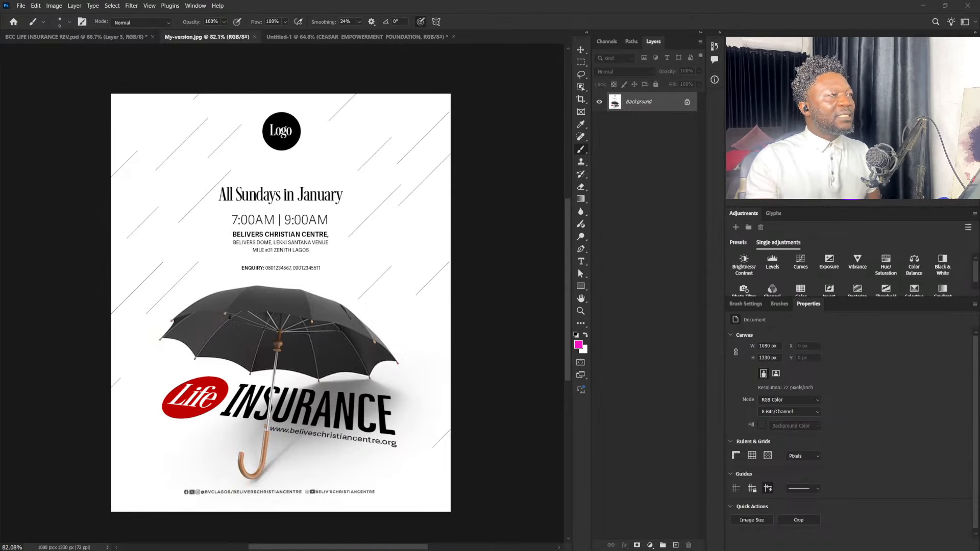